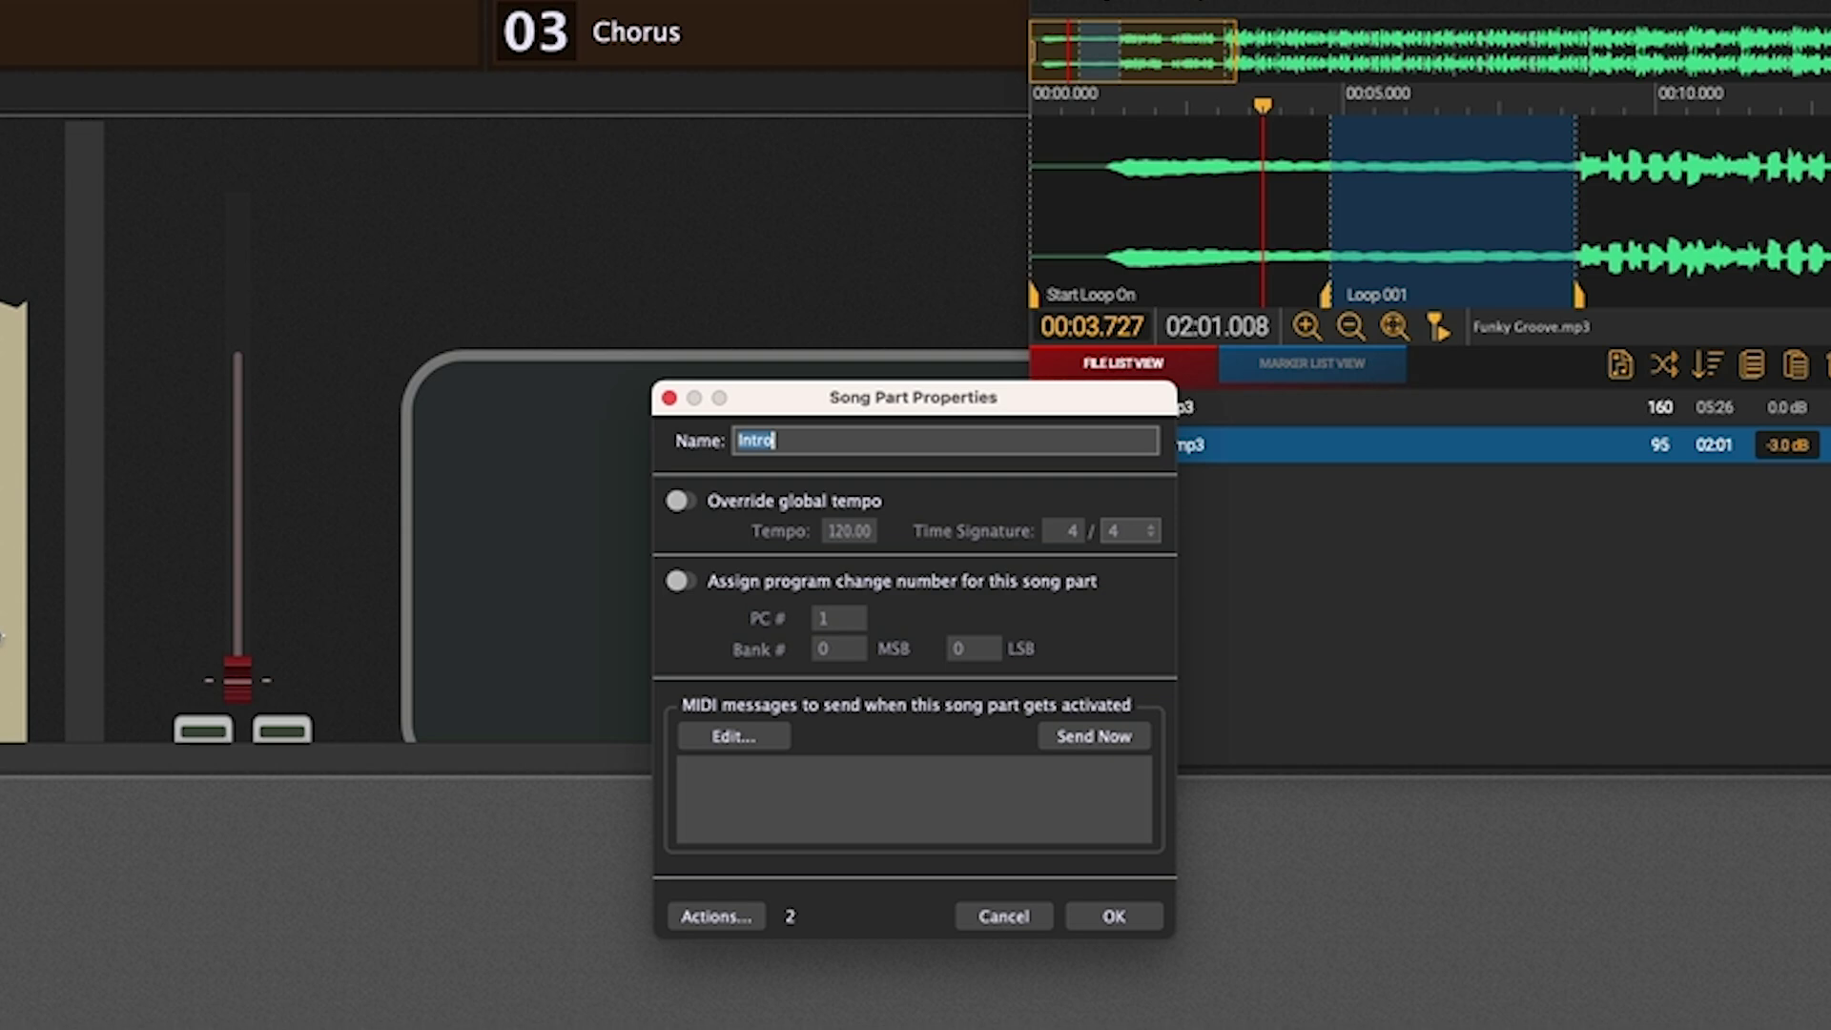
- Save the song part actions, move the duplicated F2 Cutoff knob right, and enter the handle junofilter
left_click(713, 916)
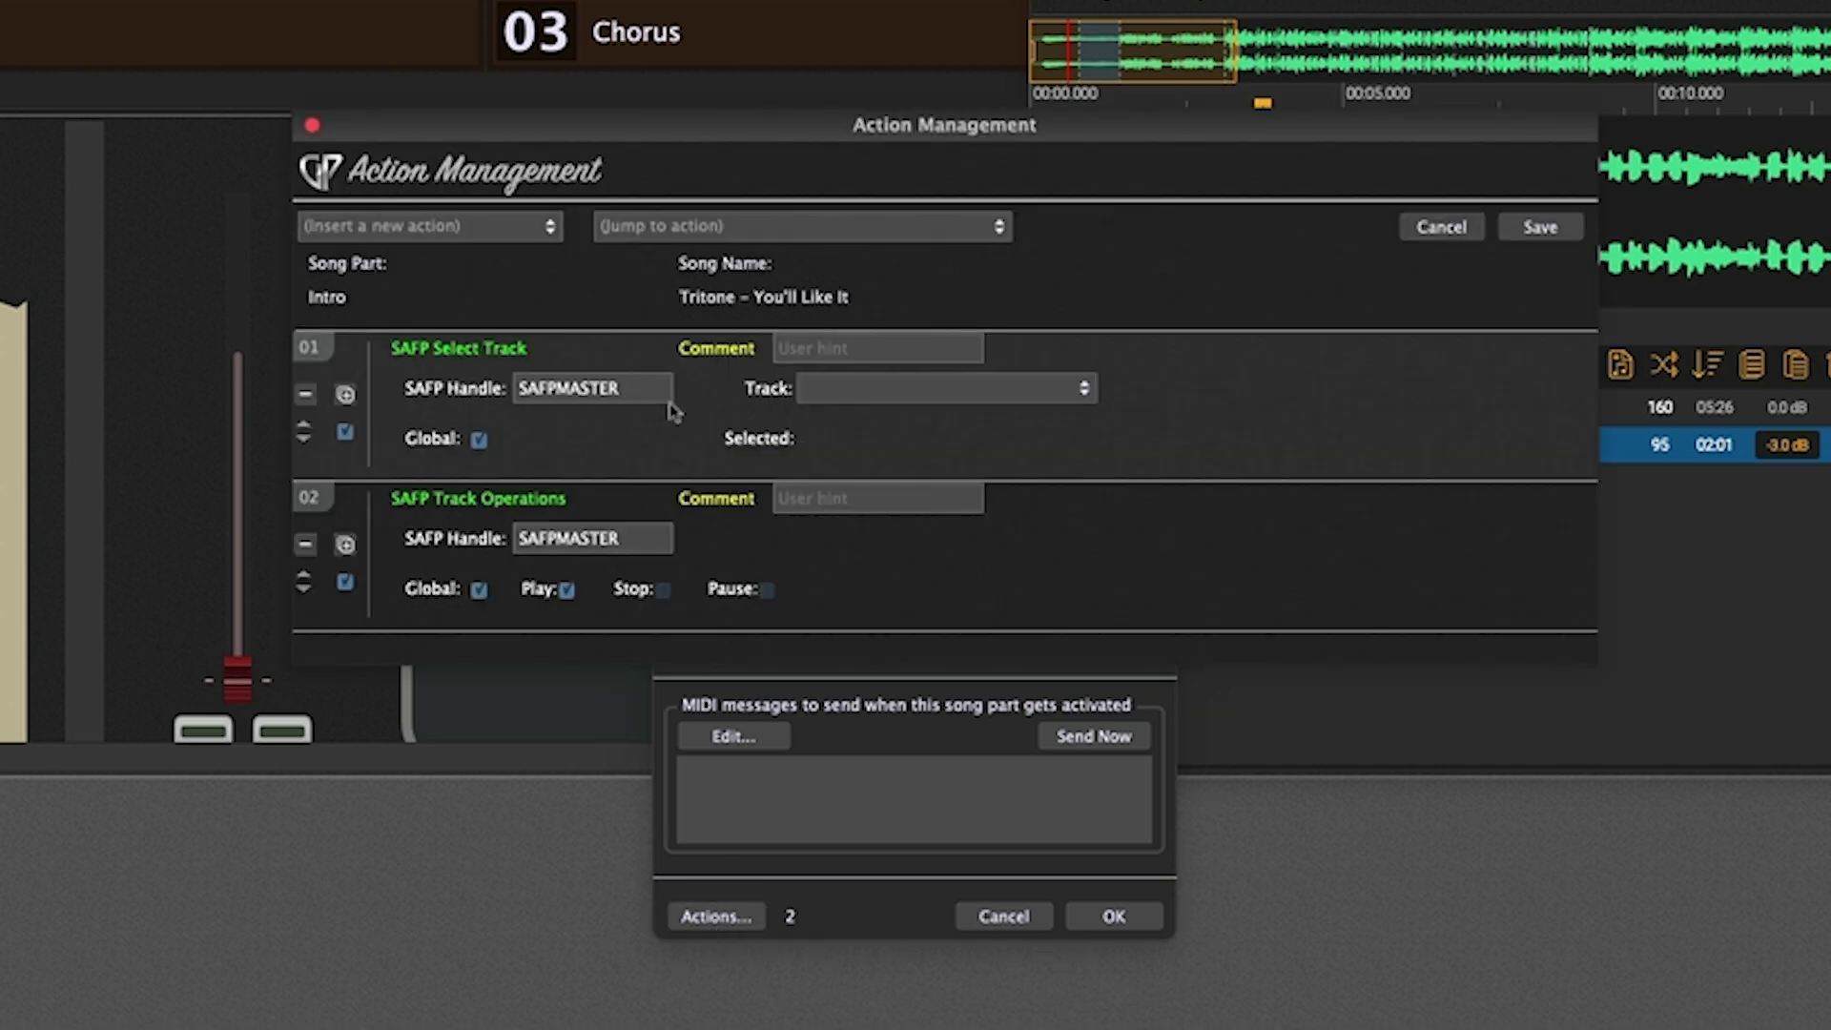
left_click(1540, 229)
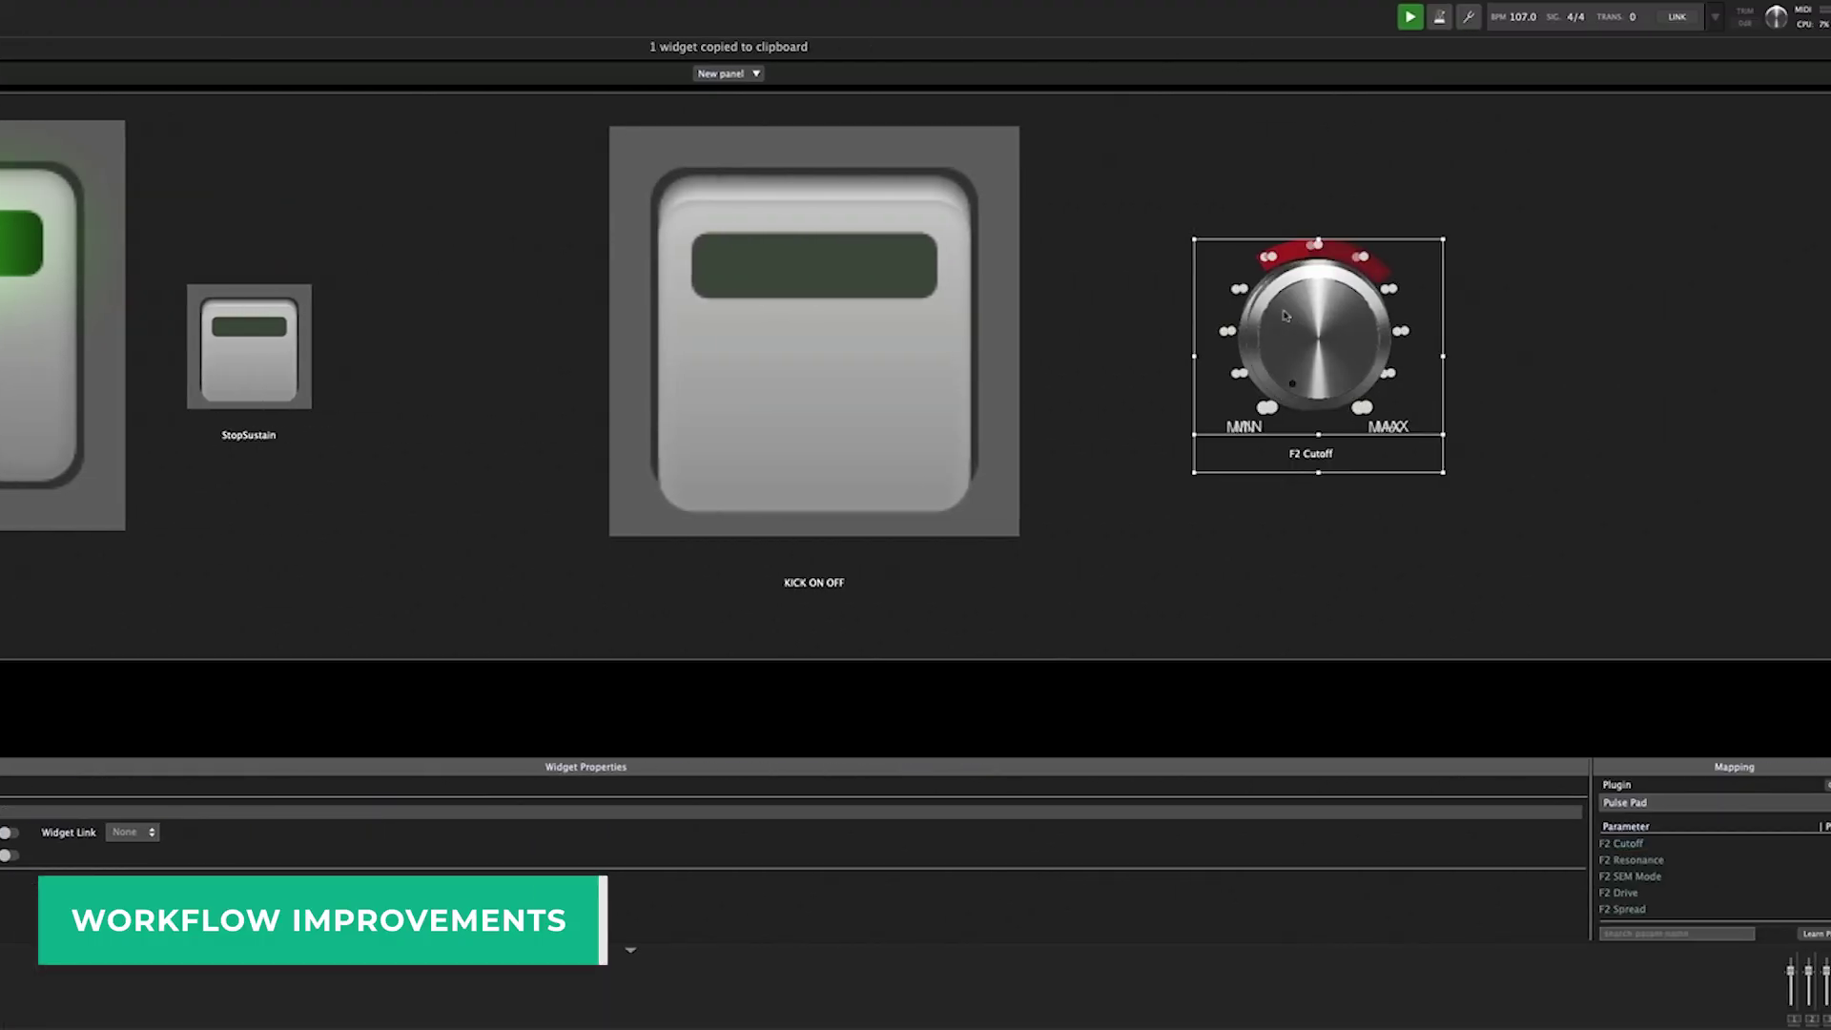
left_click_drag(1334, 354, 1605, 350)
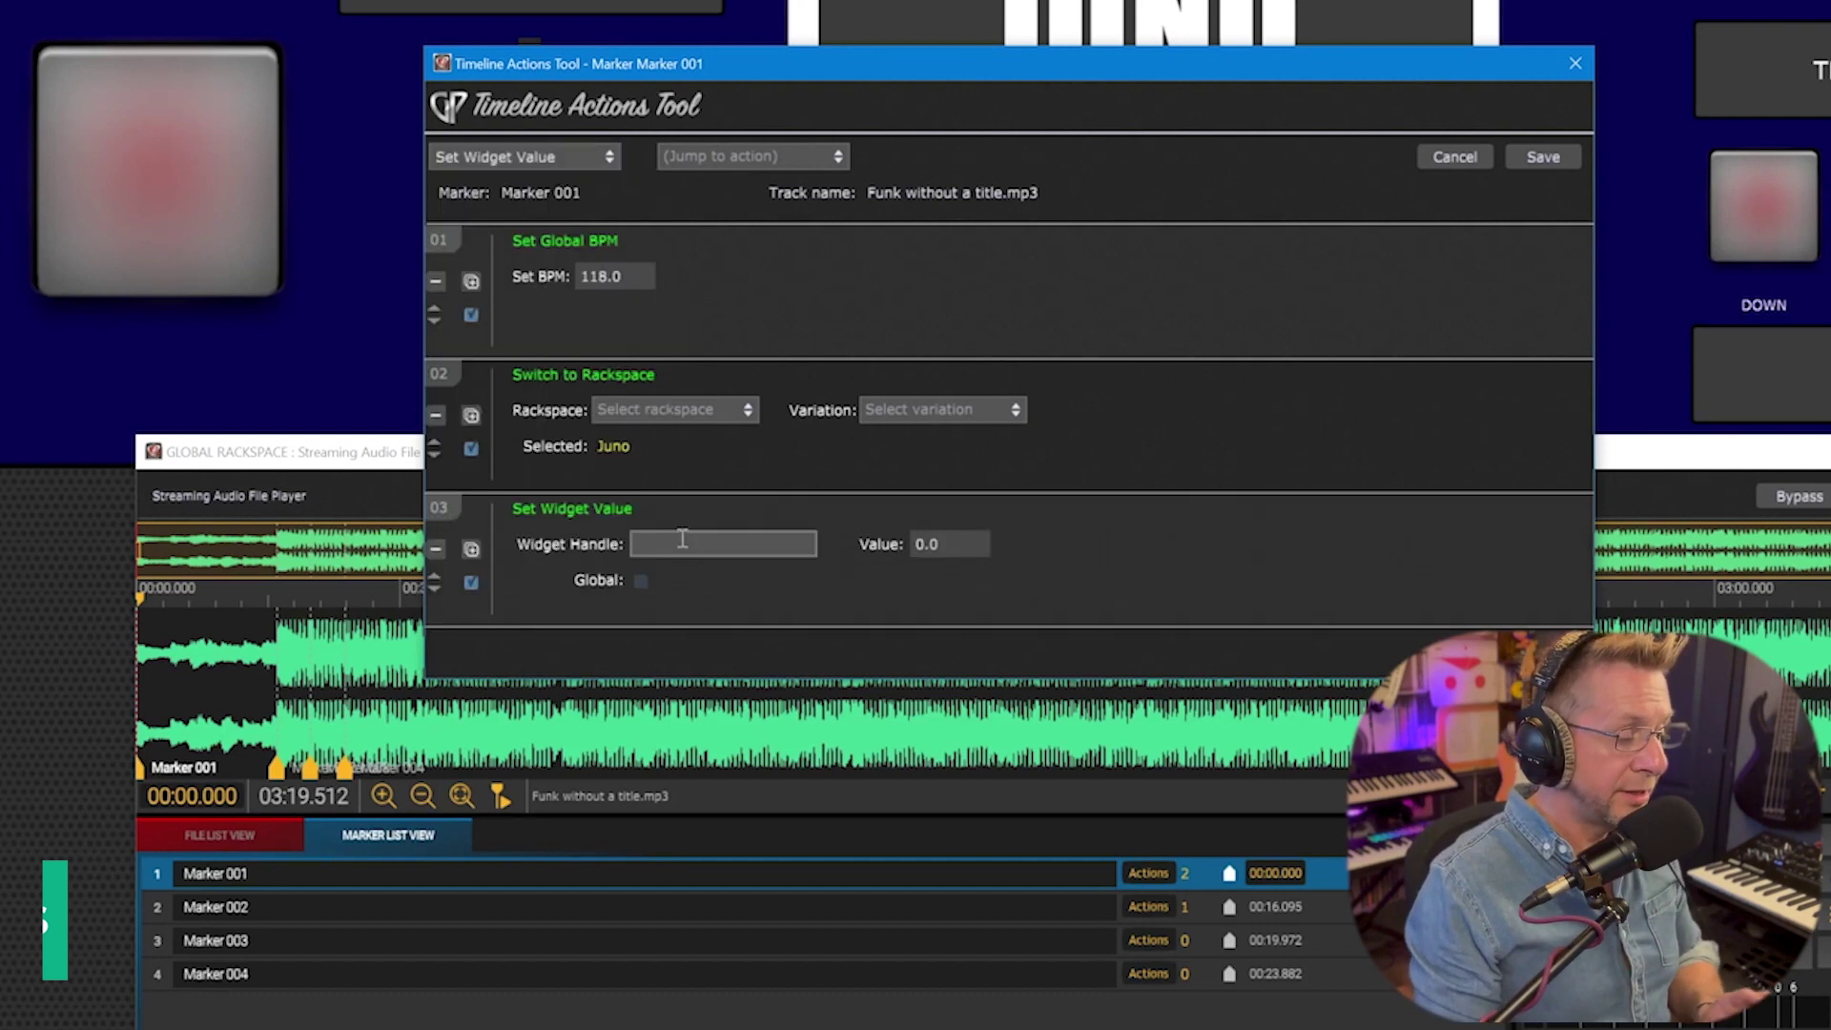
type("junofilter")
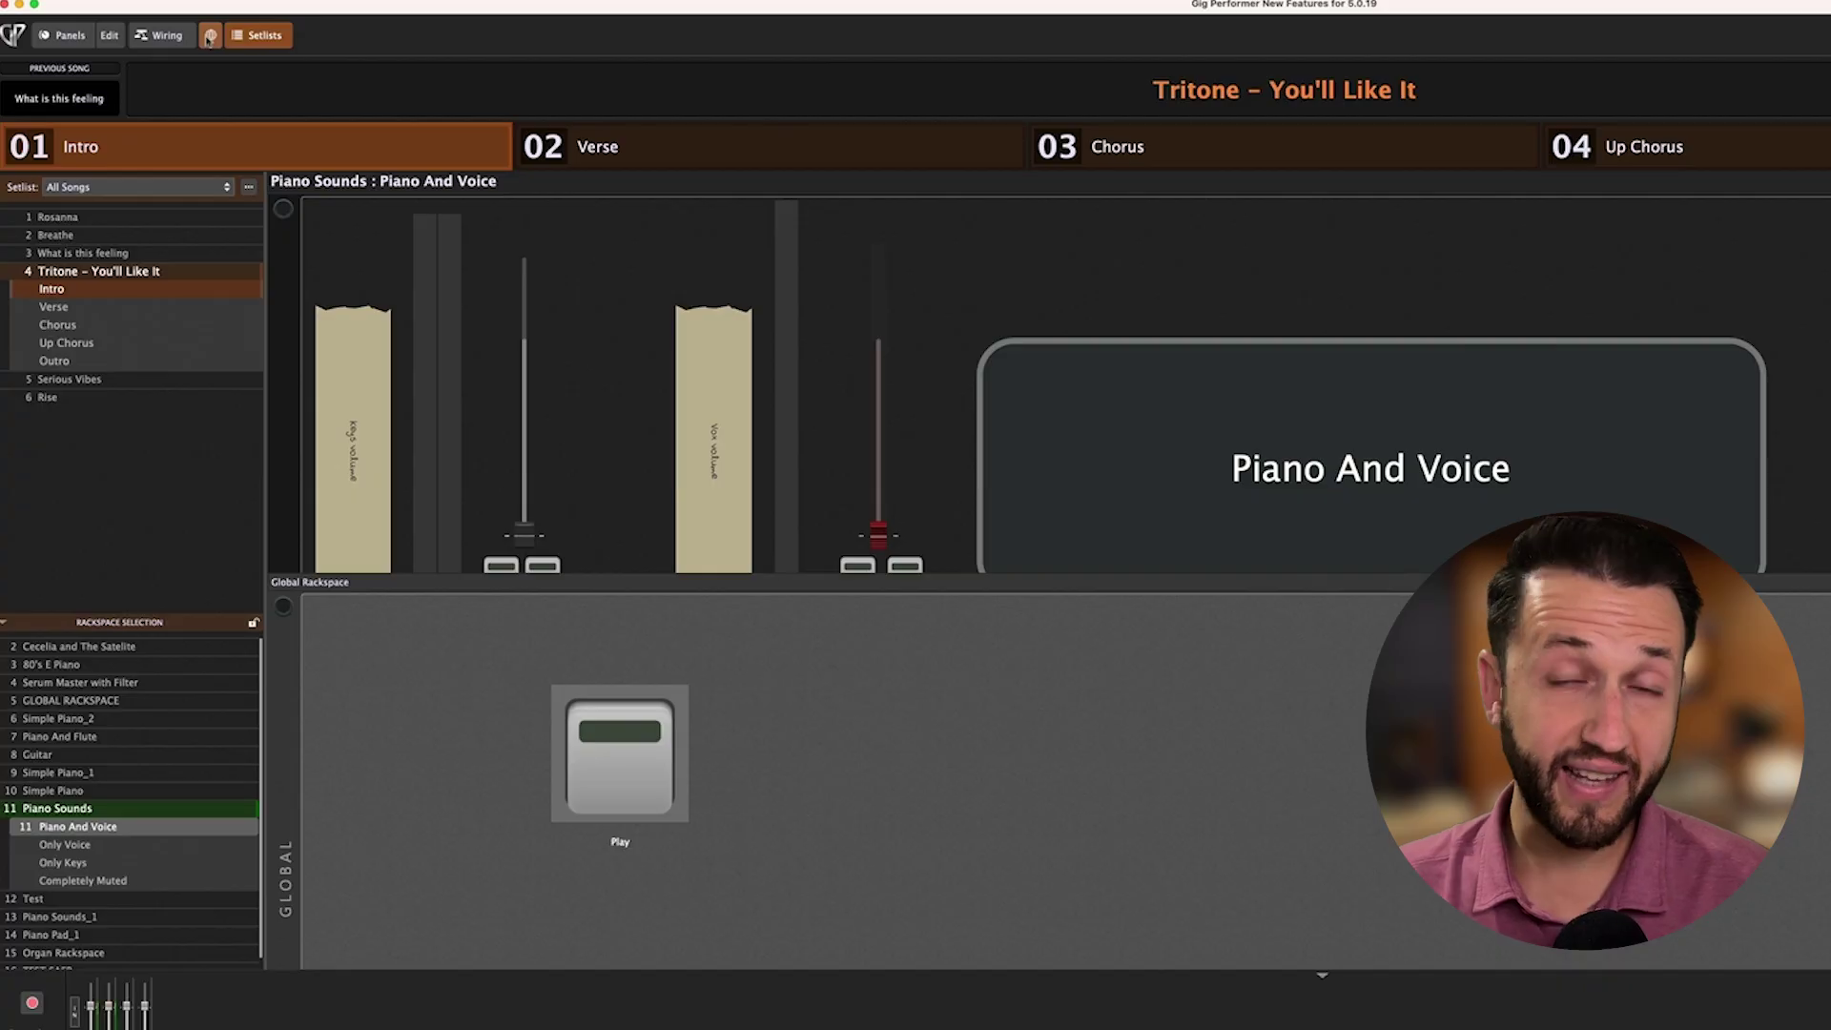
- Show the Global Rackspace wiring and move the Streaming Audio File Player block down and right
left_click(189, 38)
left_click(211, 36)
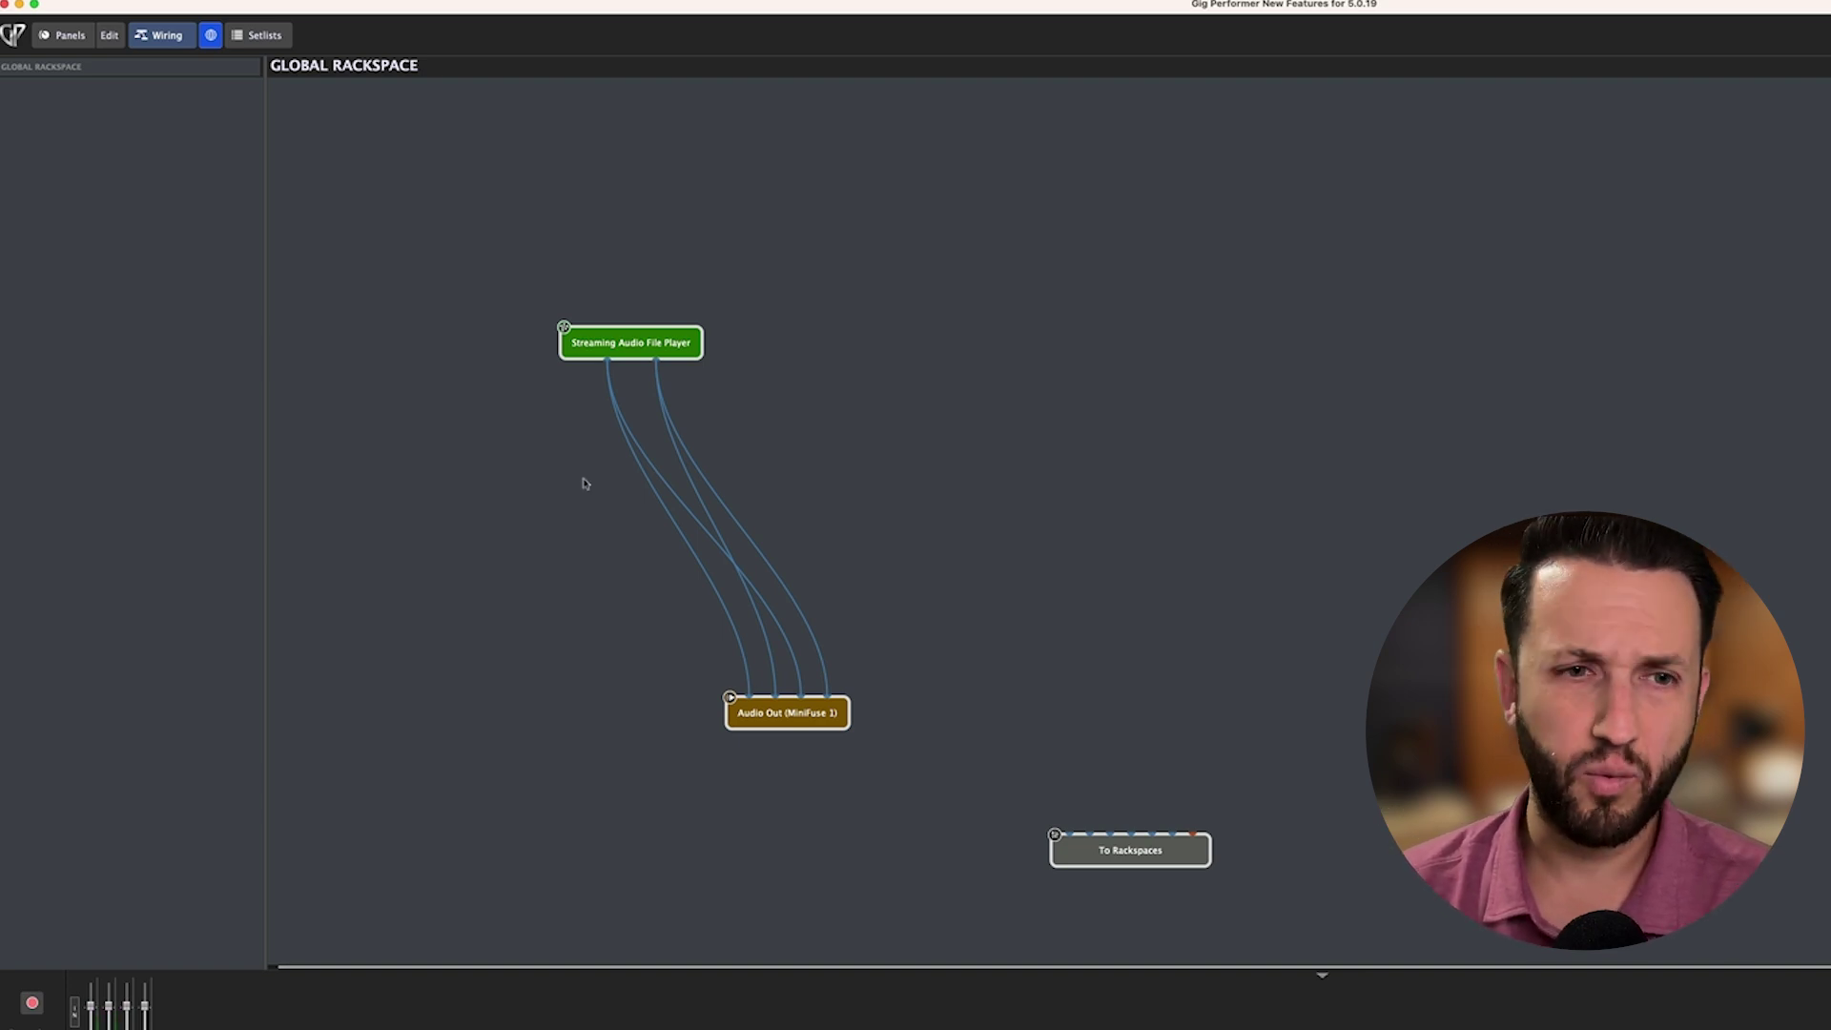
left_click_drag(649, 351, 715, 388)
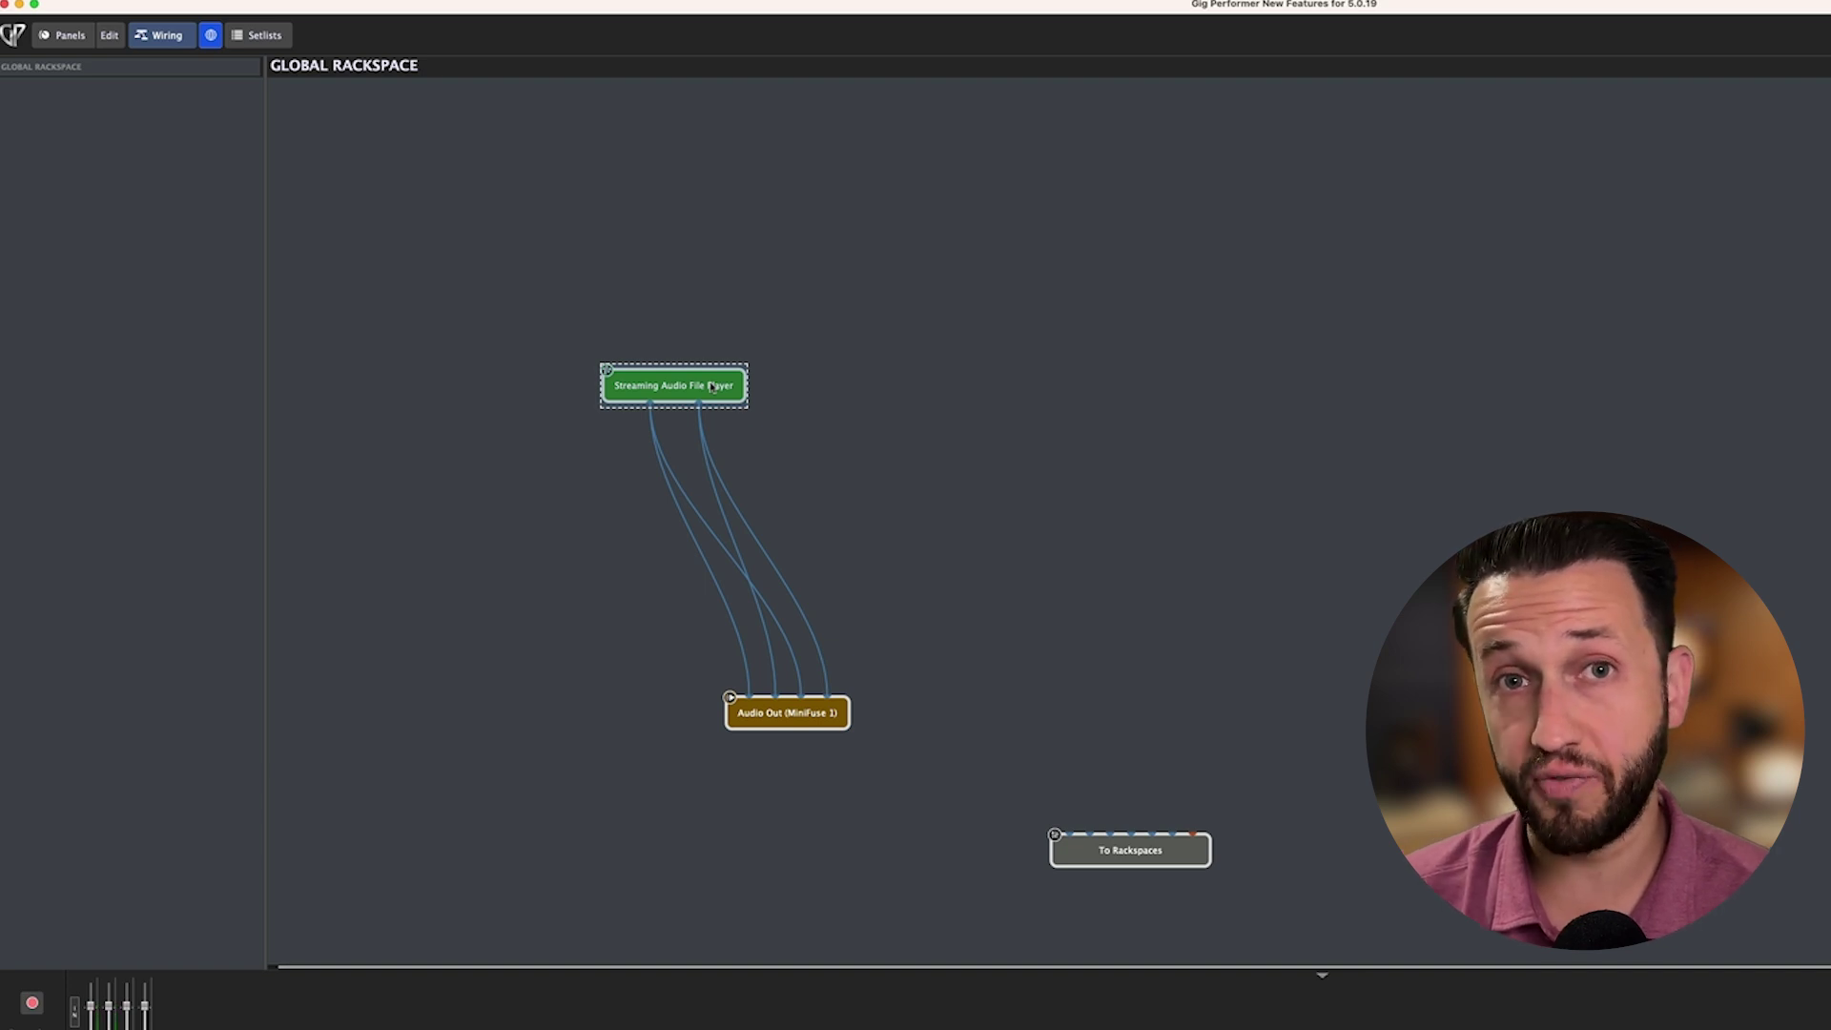
- Name the Streaming Audio File Player's OSC/GPScript handle SAFPMASTER, after fixing a mistyped entry
right_click(711, 387)
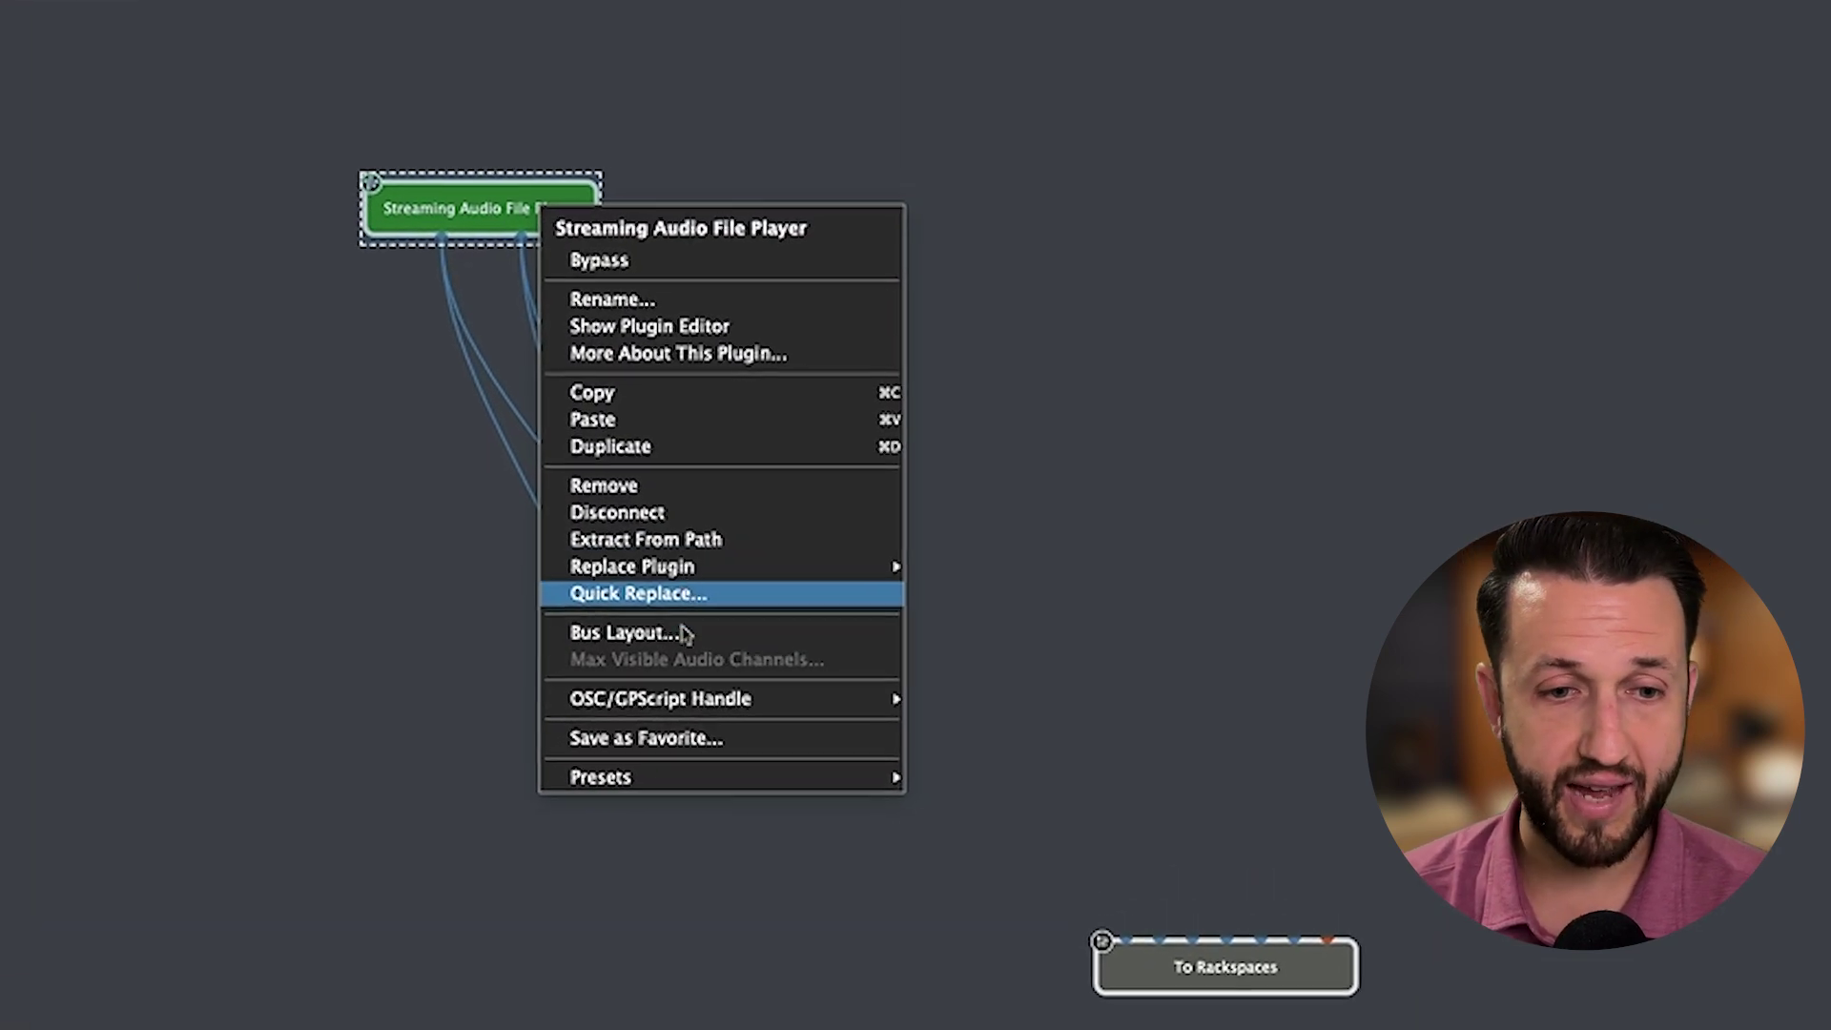
mouse_move(692, 706)
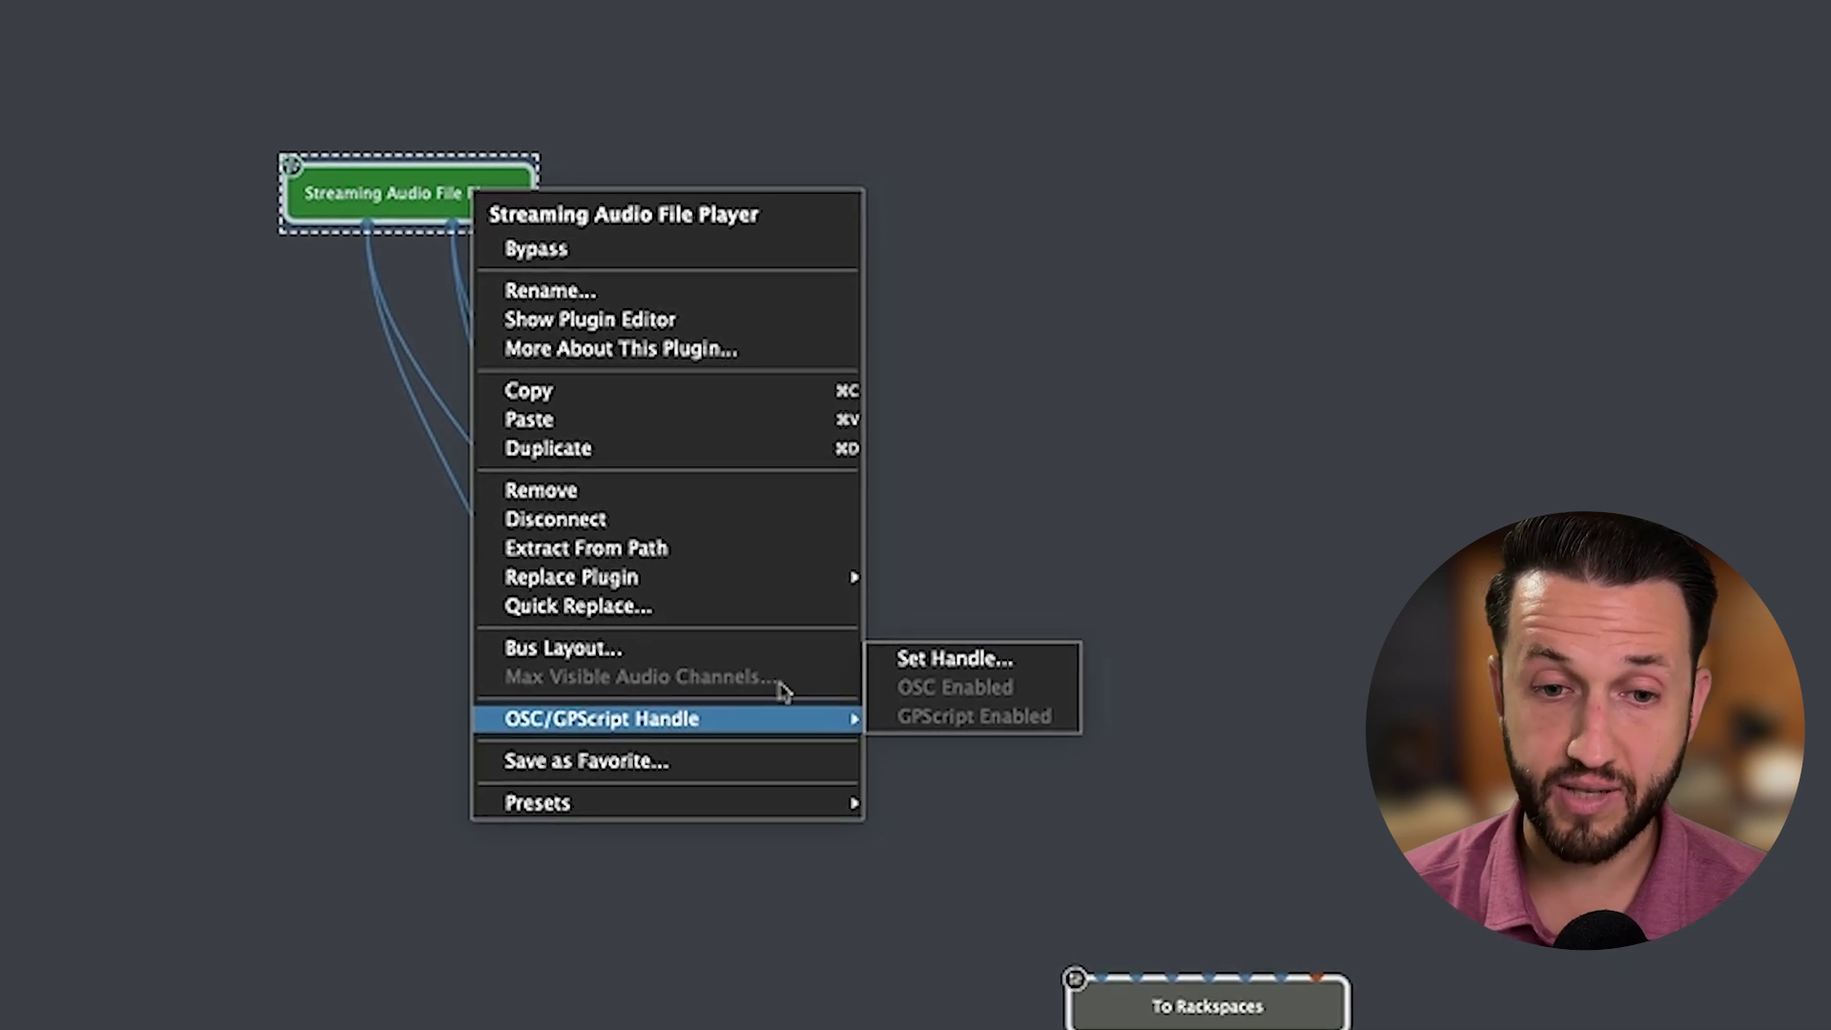
left_click(930, 665)
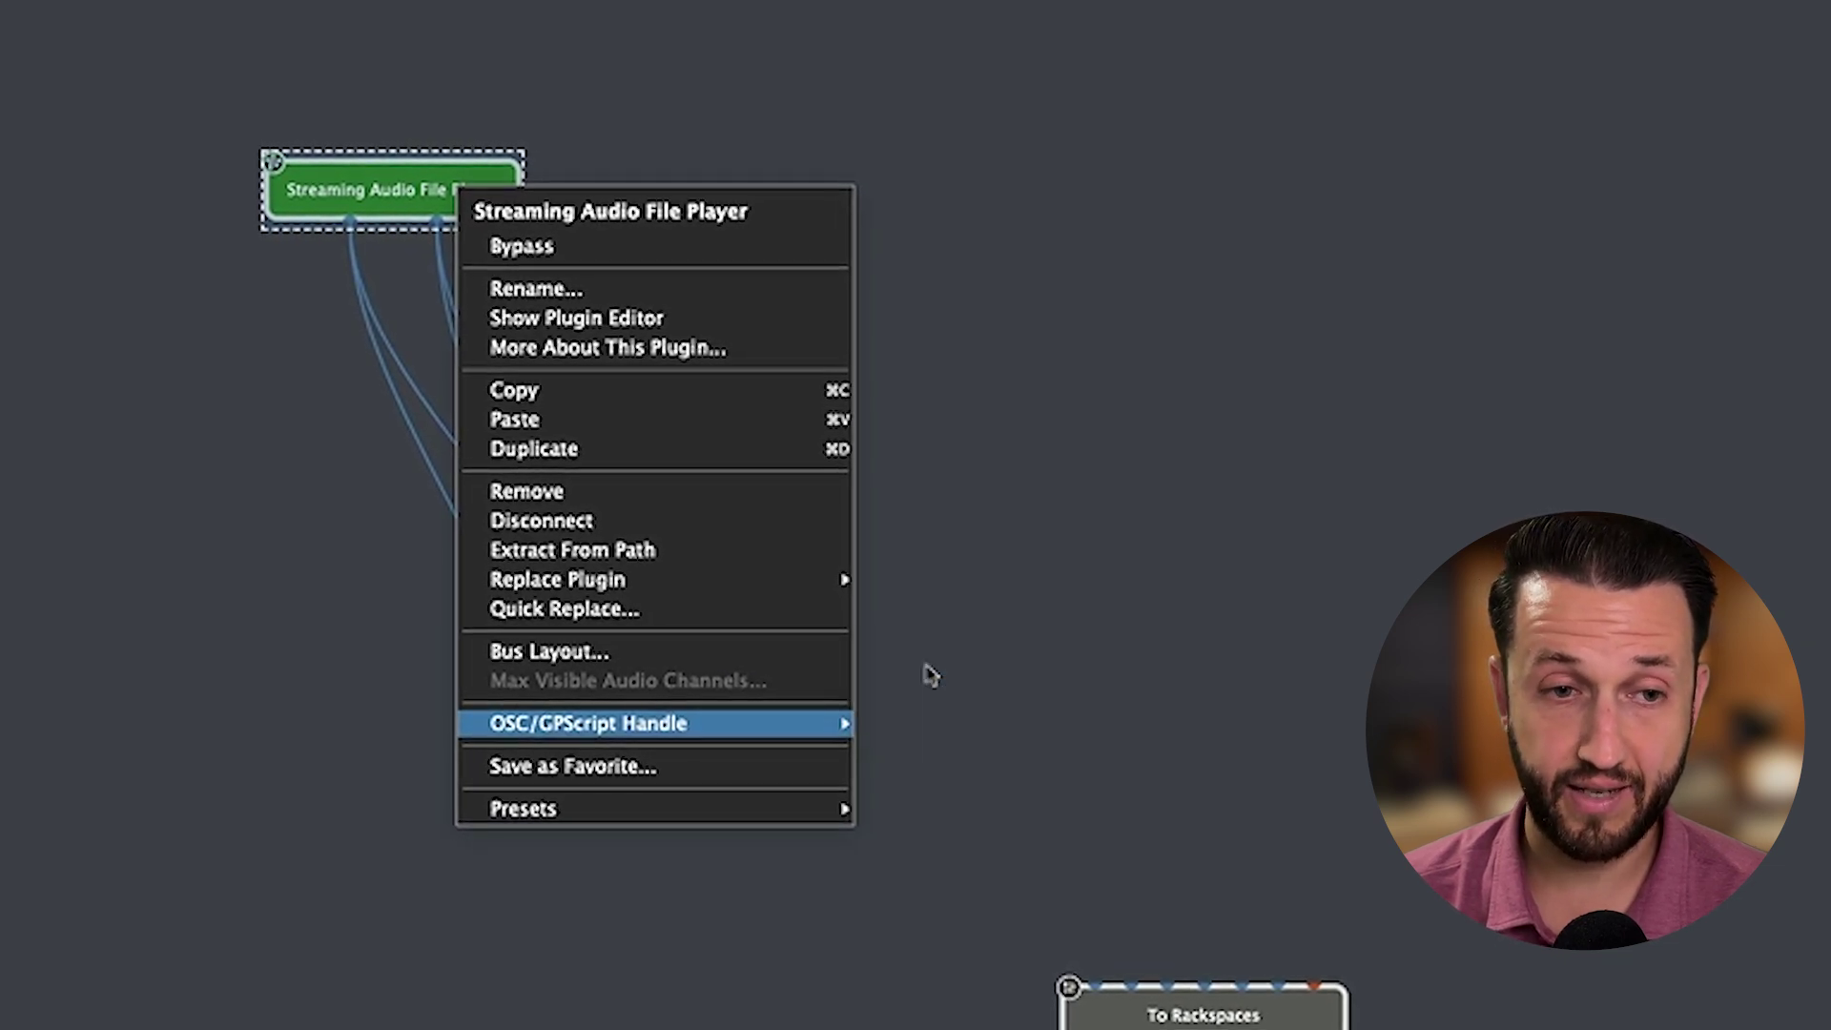
type("DS")
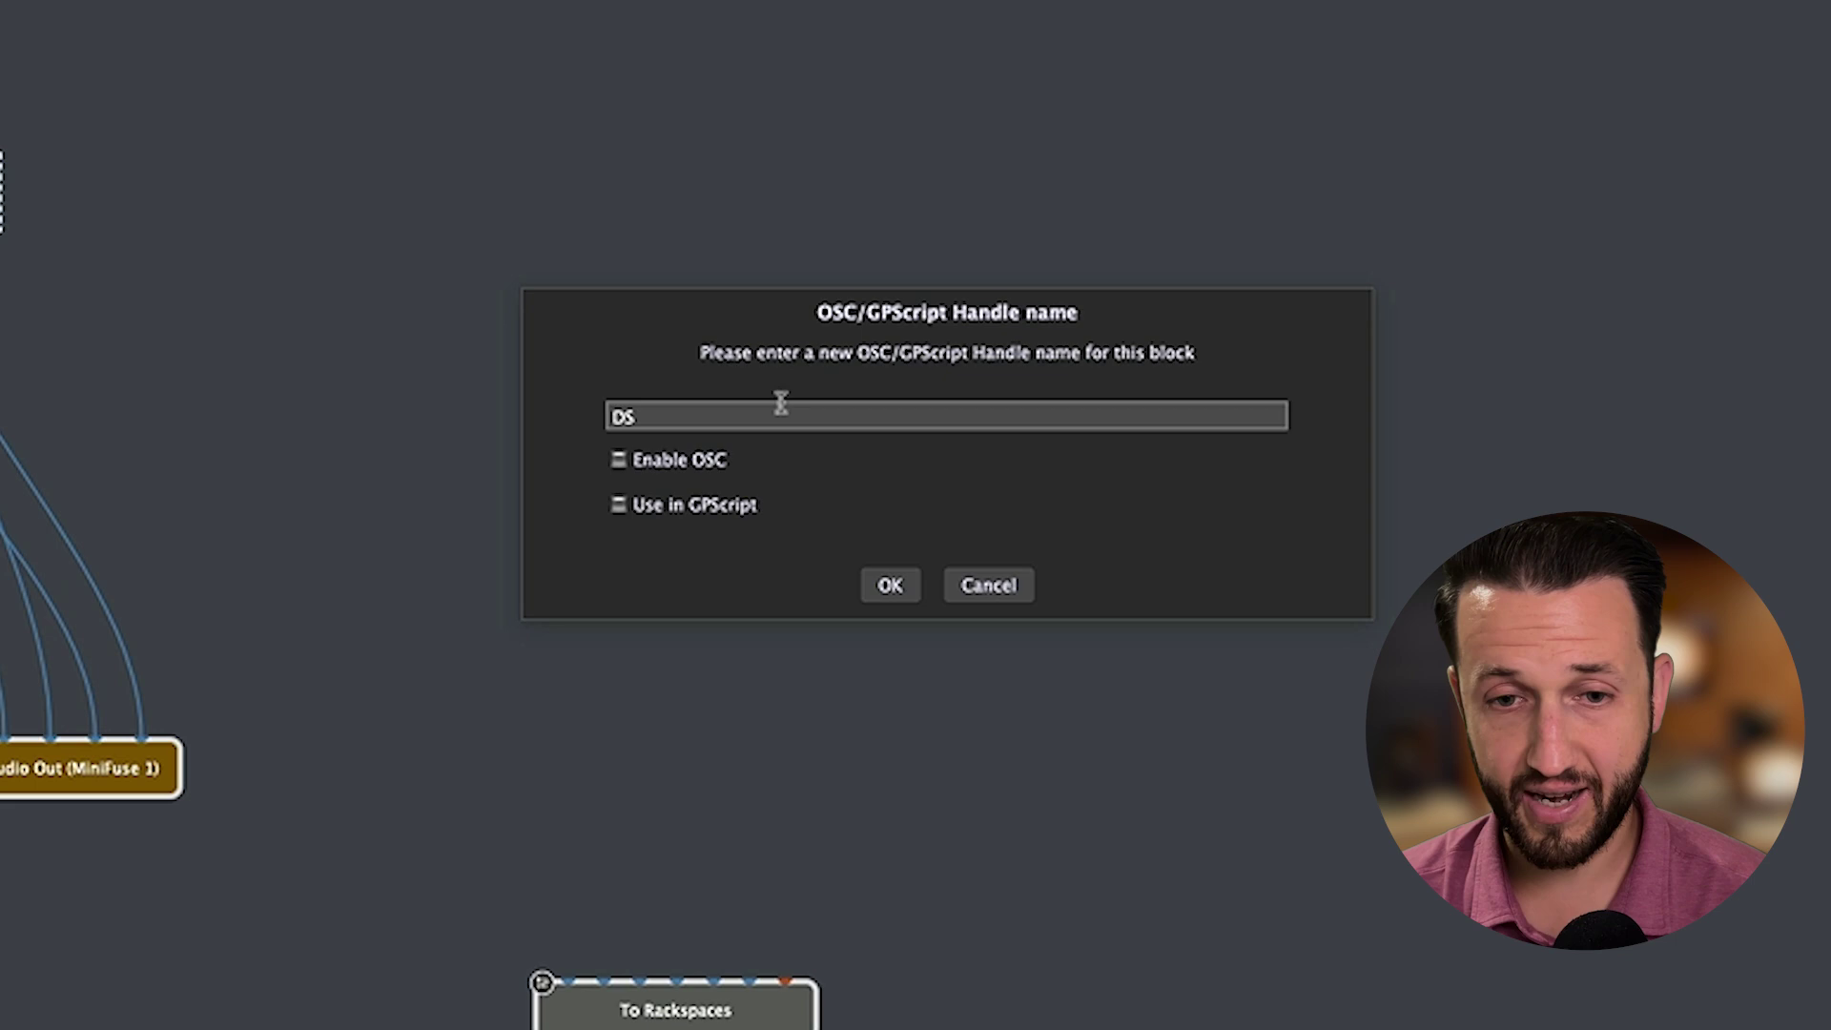
key("BackSpace")
key("BackSpace")
type("SAFPMASTER")
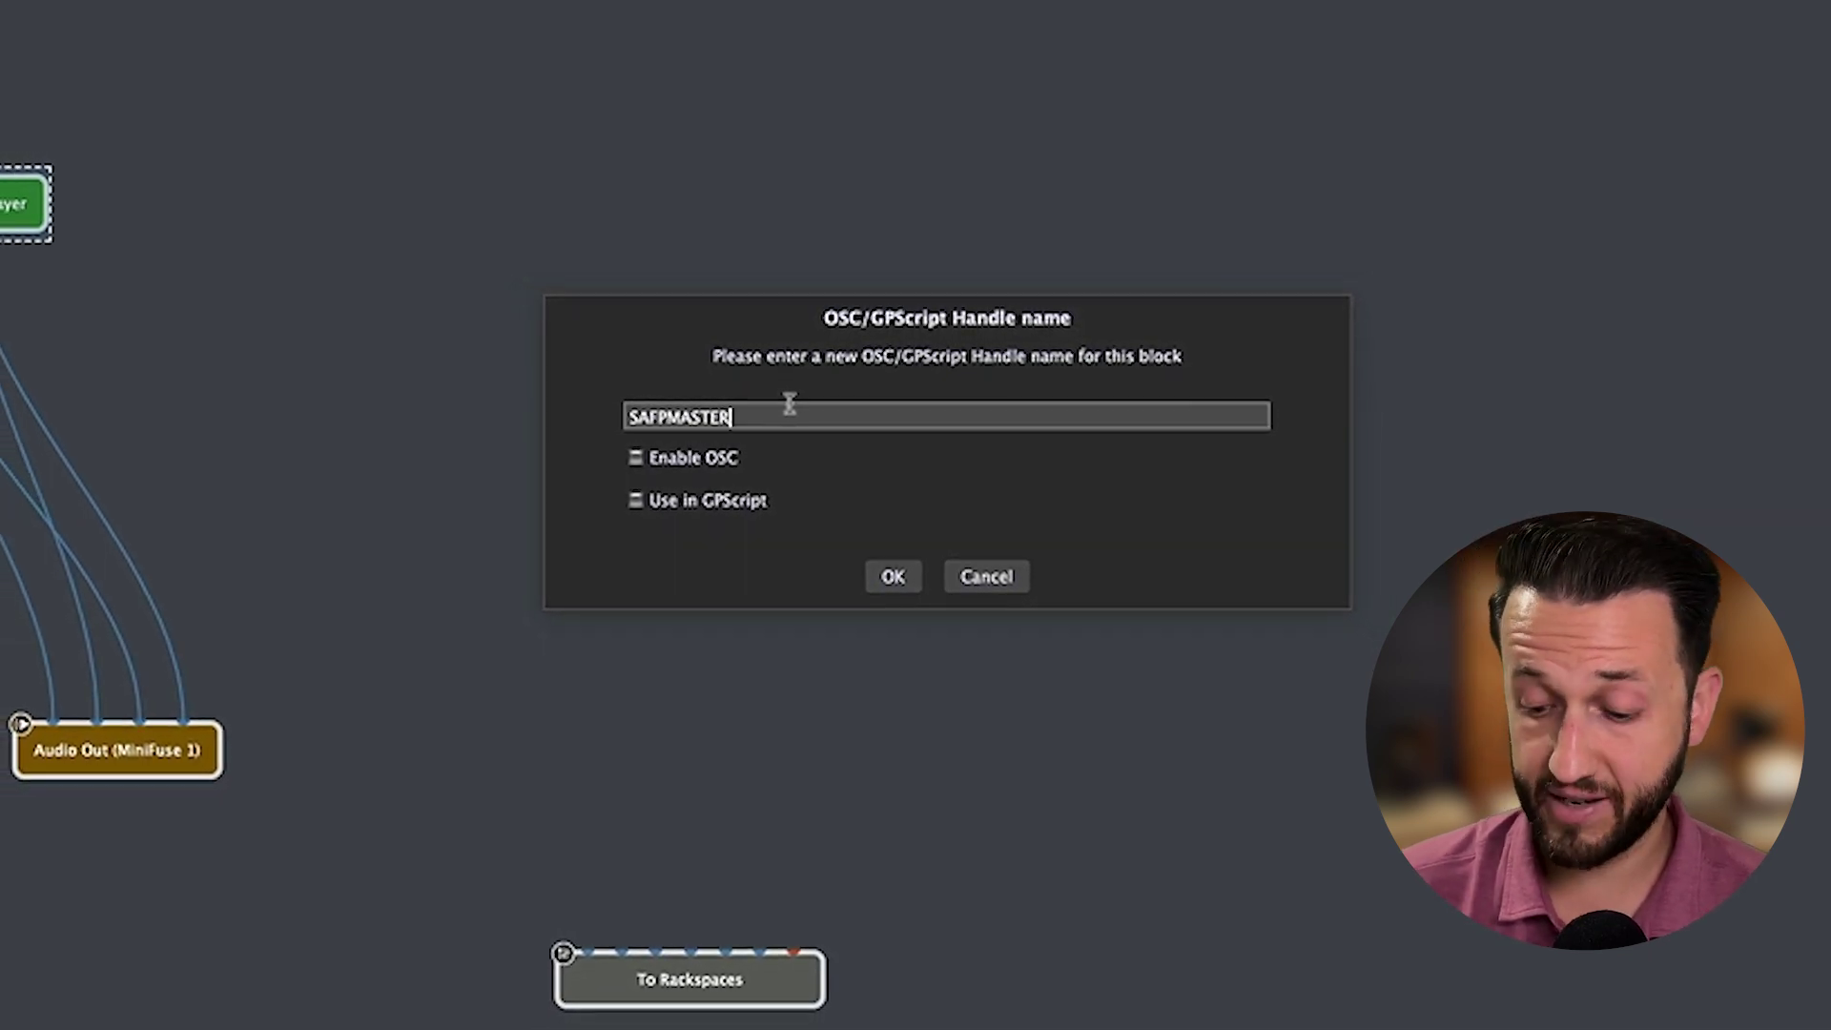
double_click(789, 403)
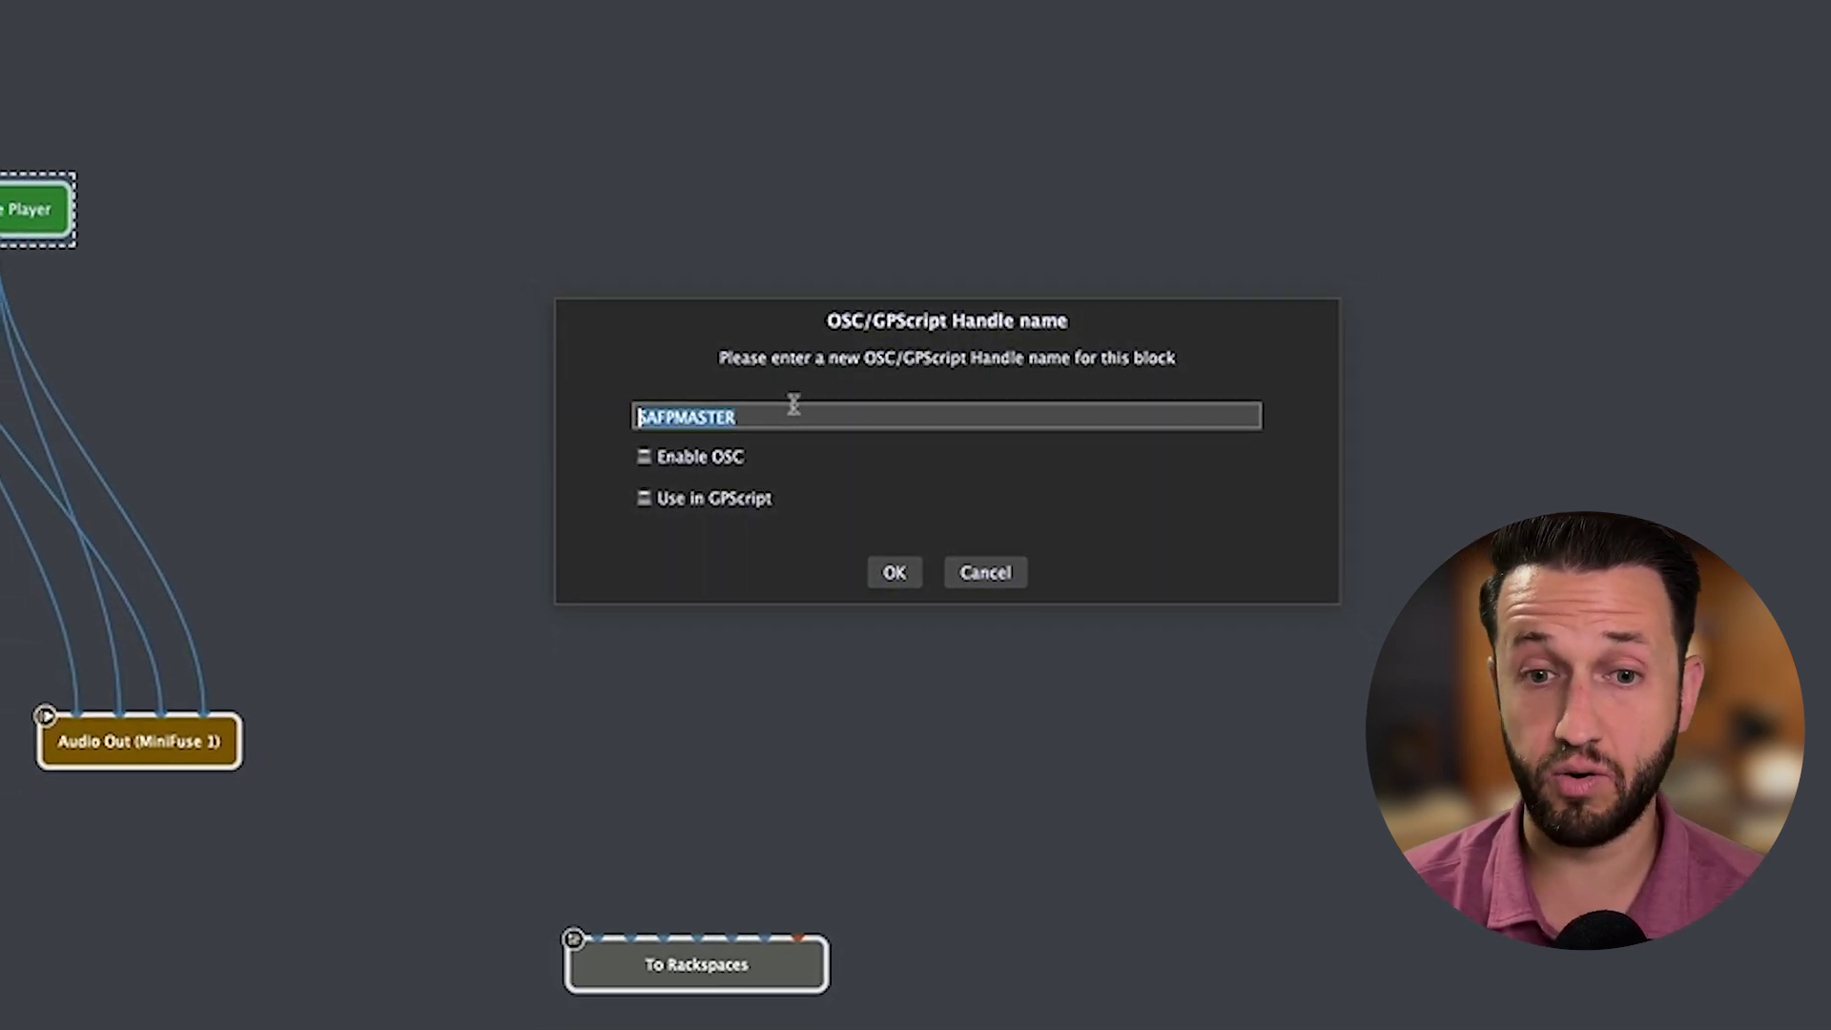
left_click(893, 571)
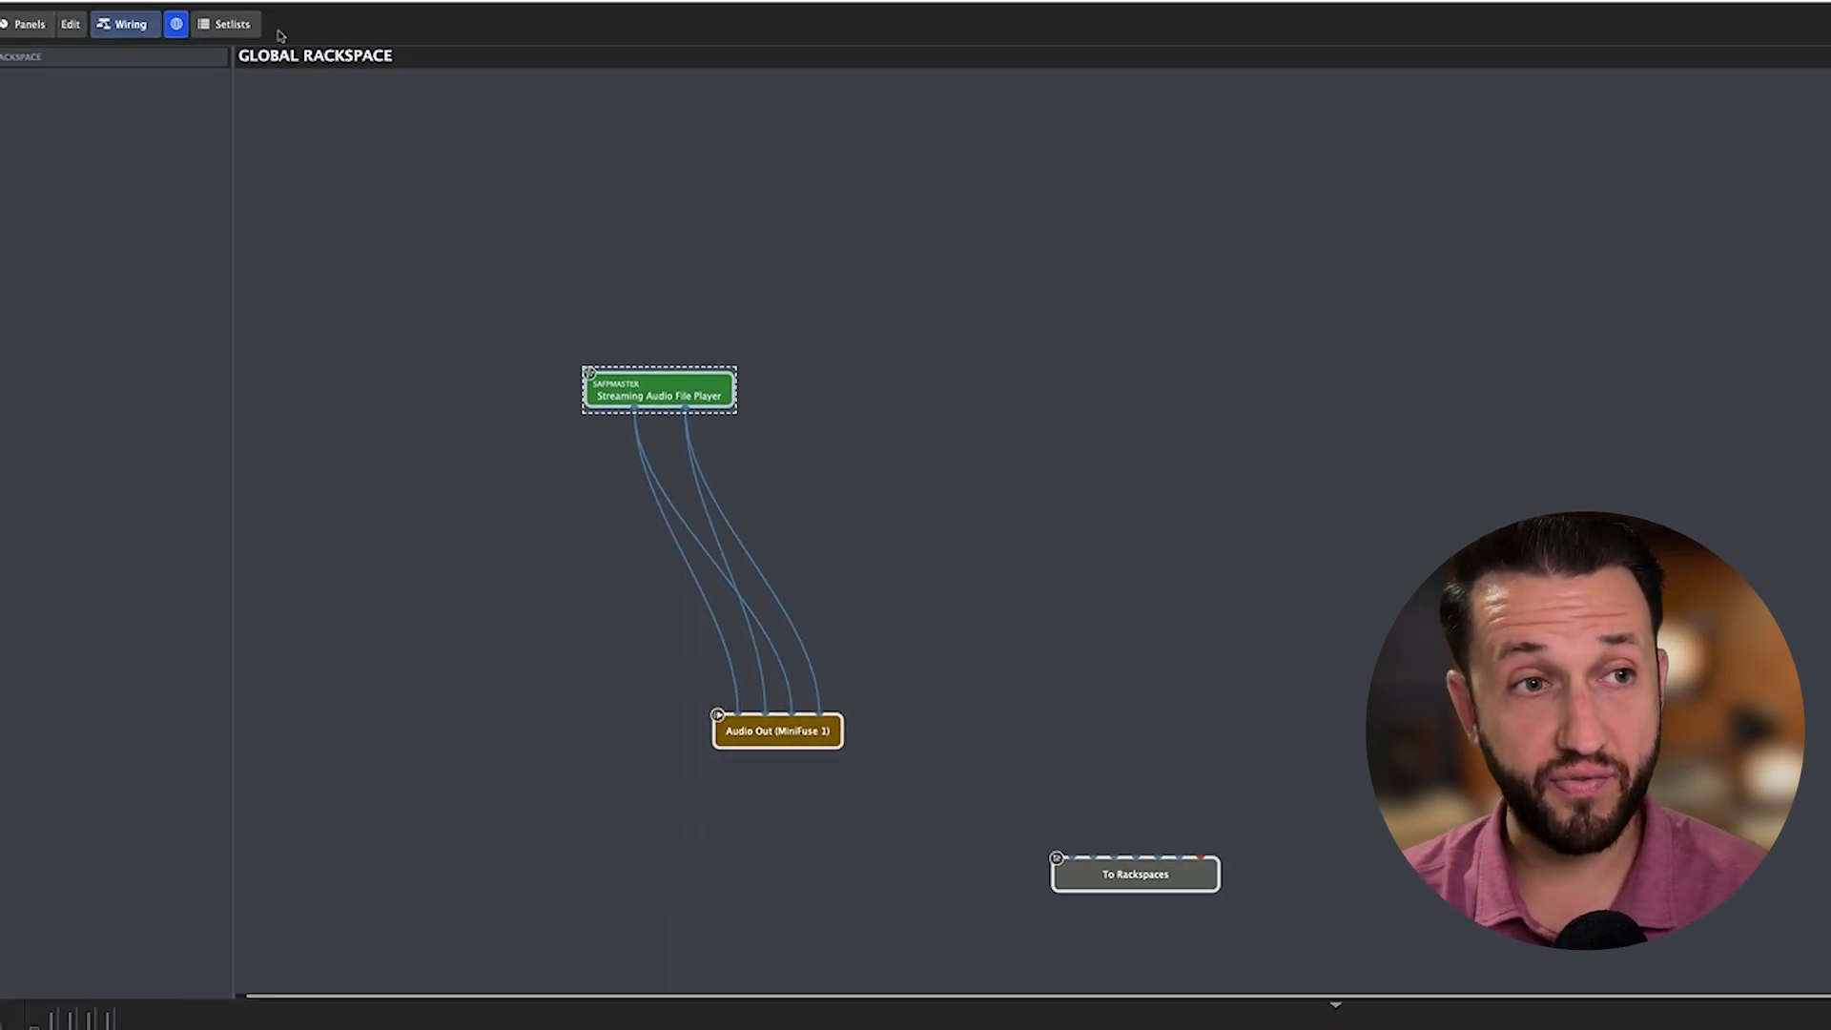
- Switch to setlist view and open the Song Part Properties of the Intro part
left_click(231, 26)
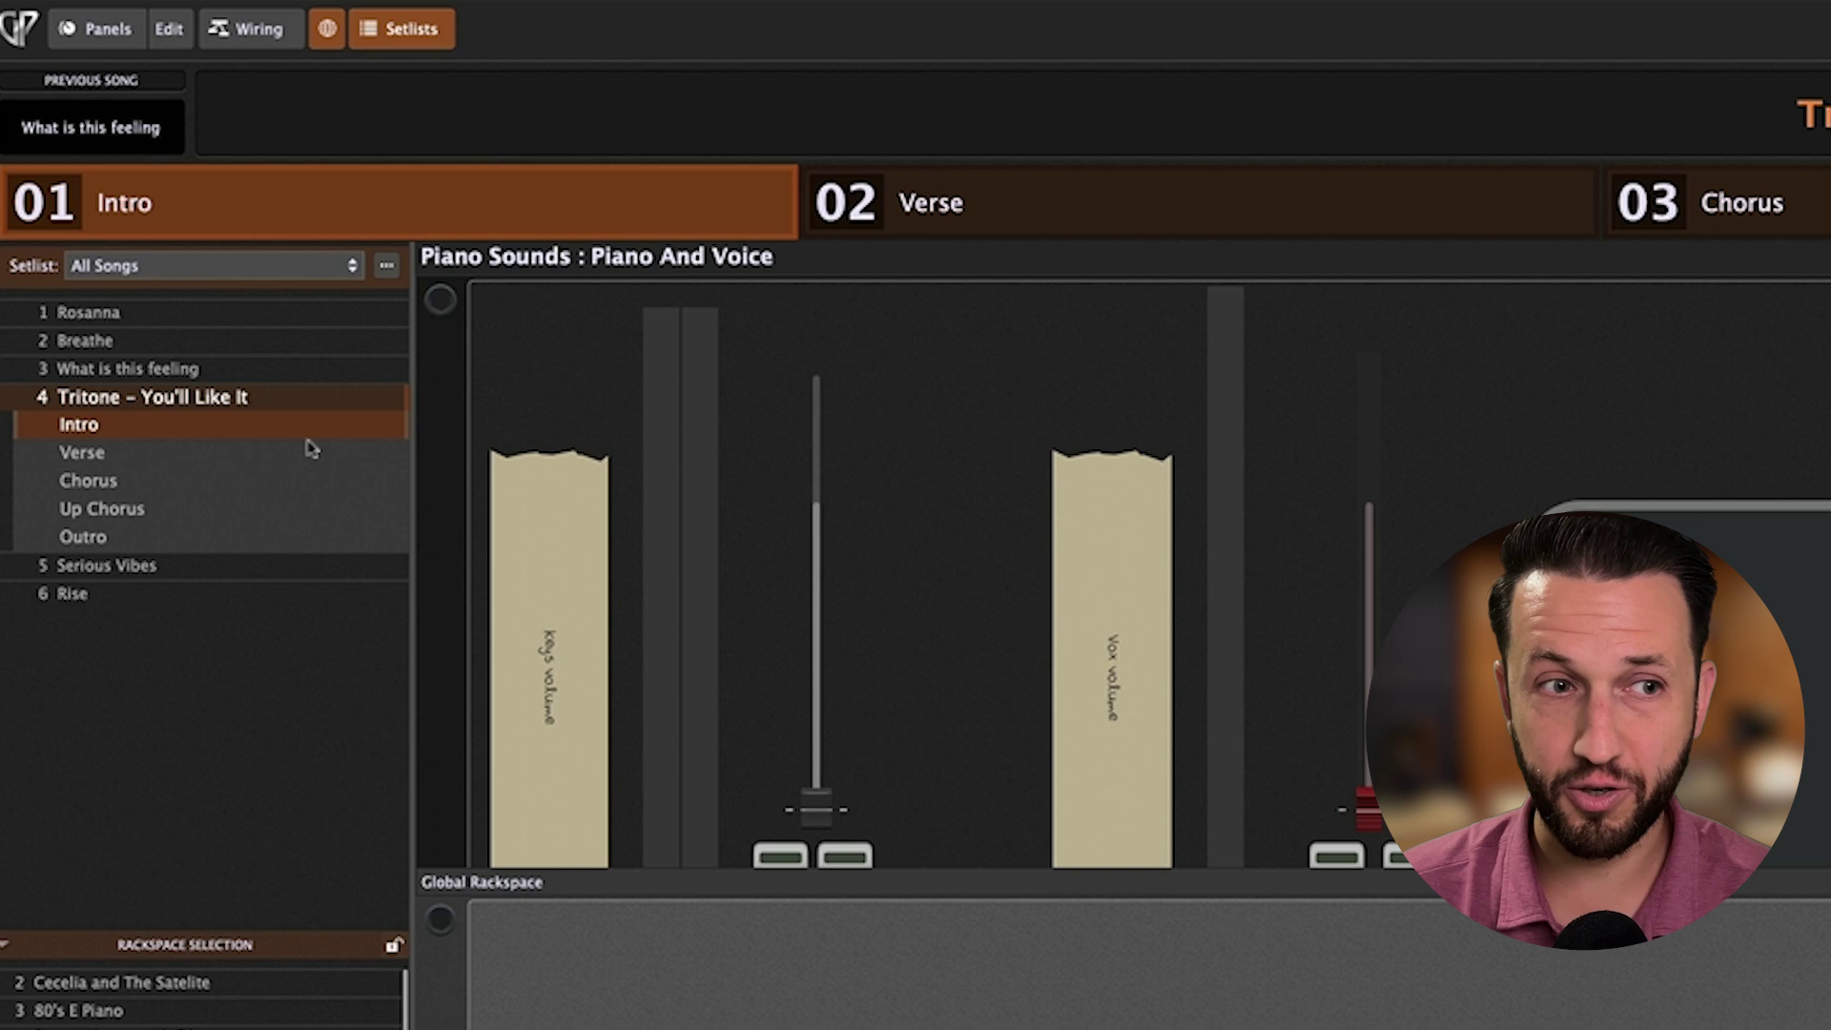
double_click(145, 427)
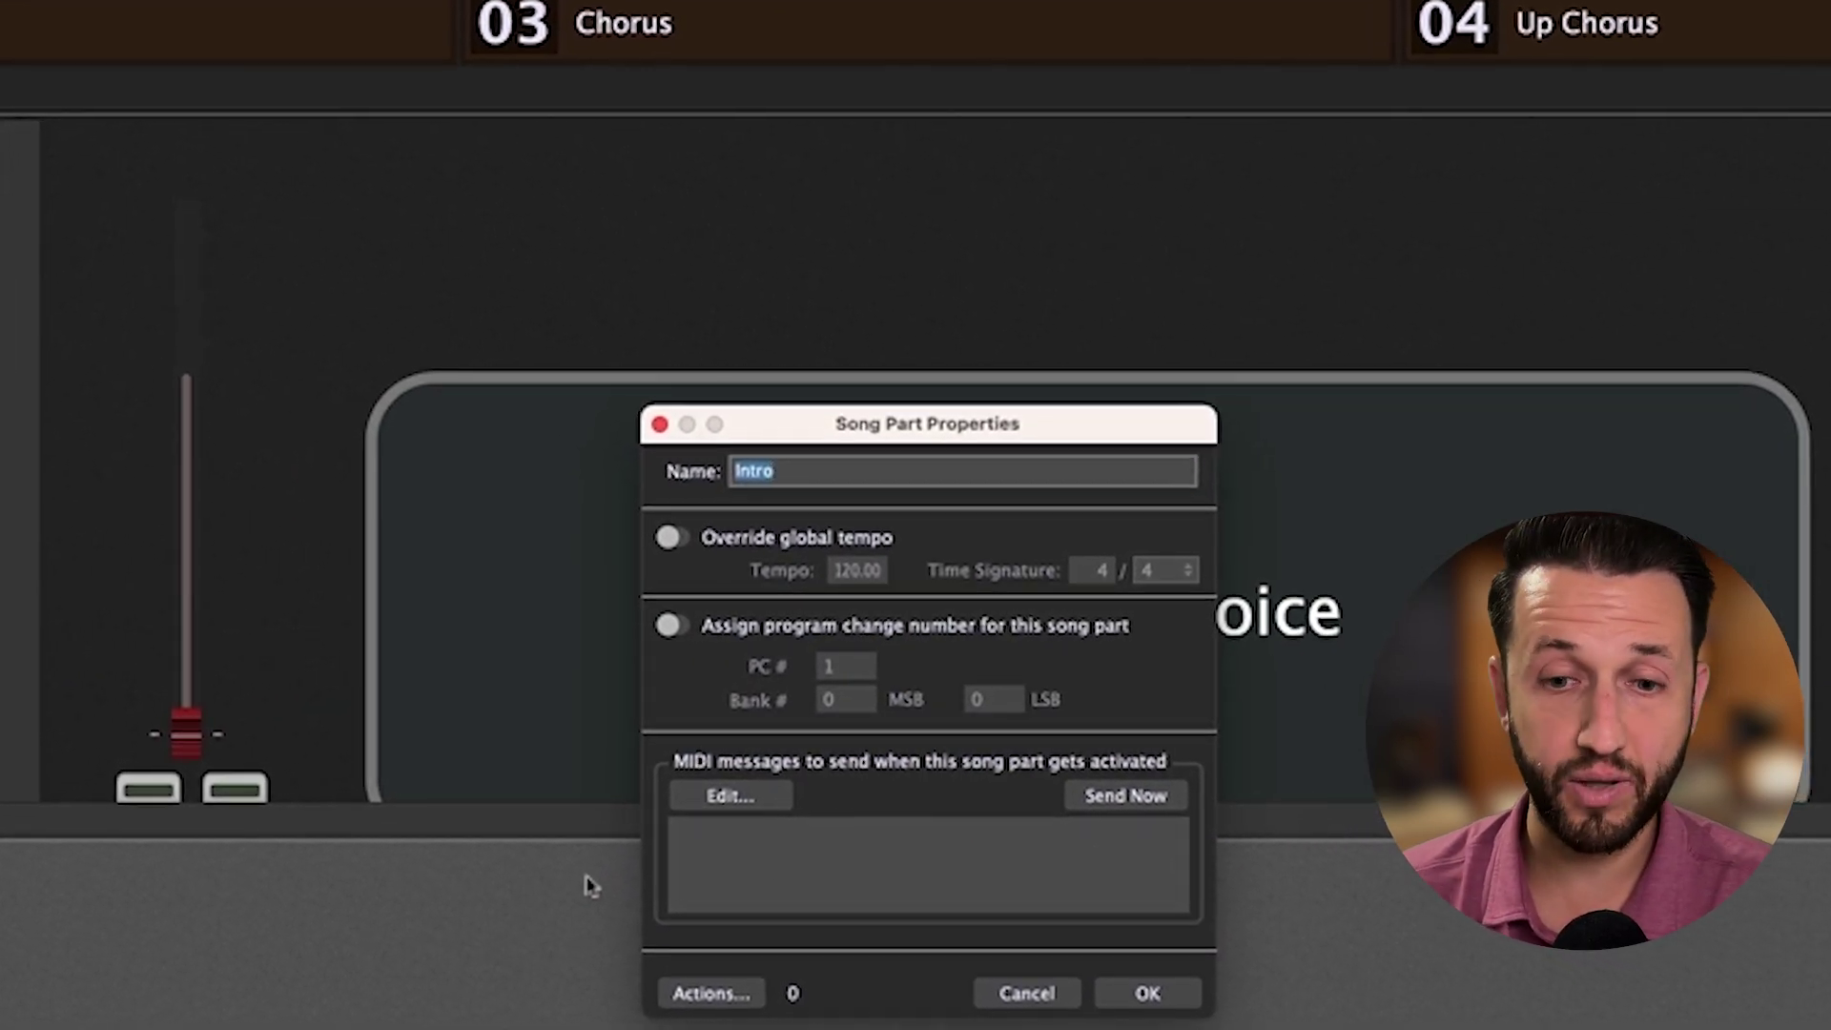
- Add an SAFP – Select Track action that picks Jazz Drums.mp3 to the Intro part
left_click(703, 1007)
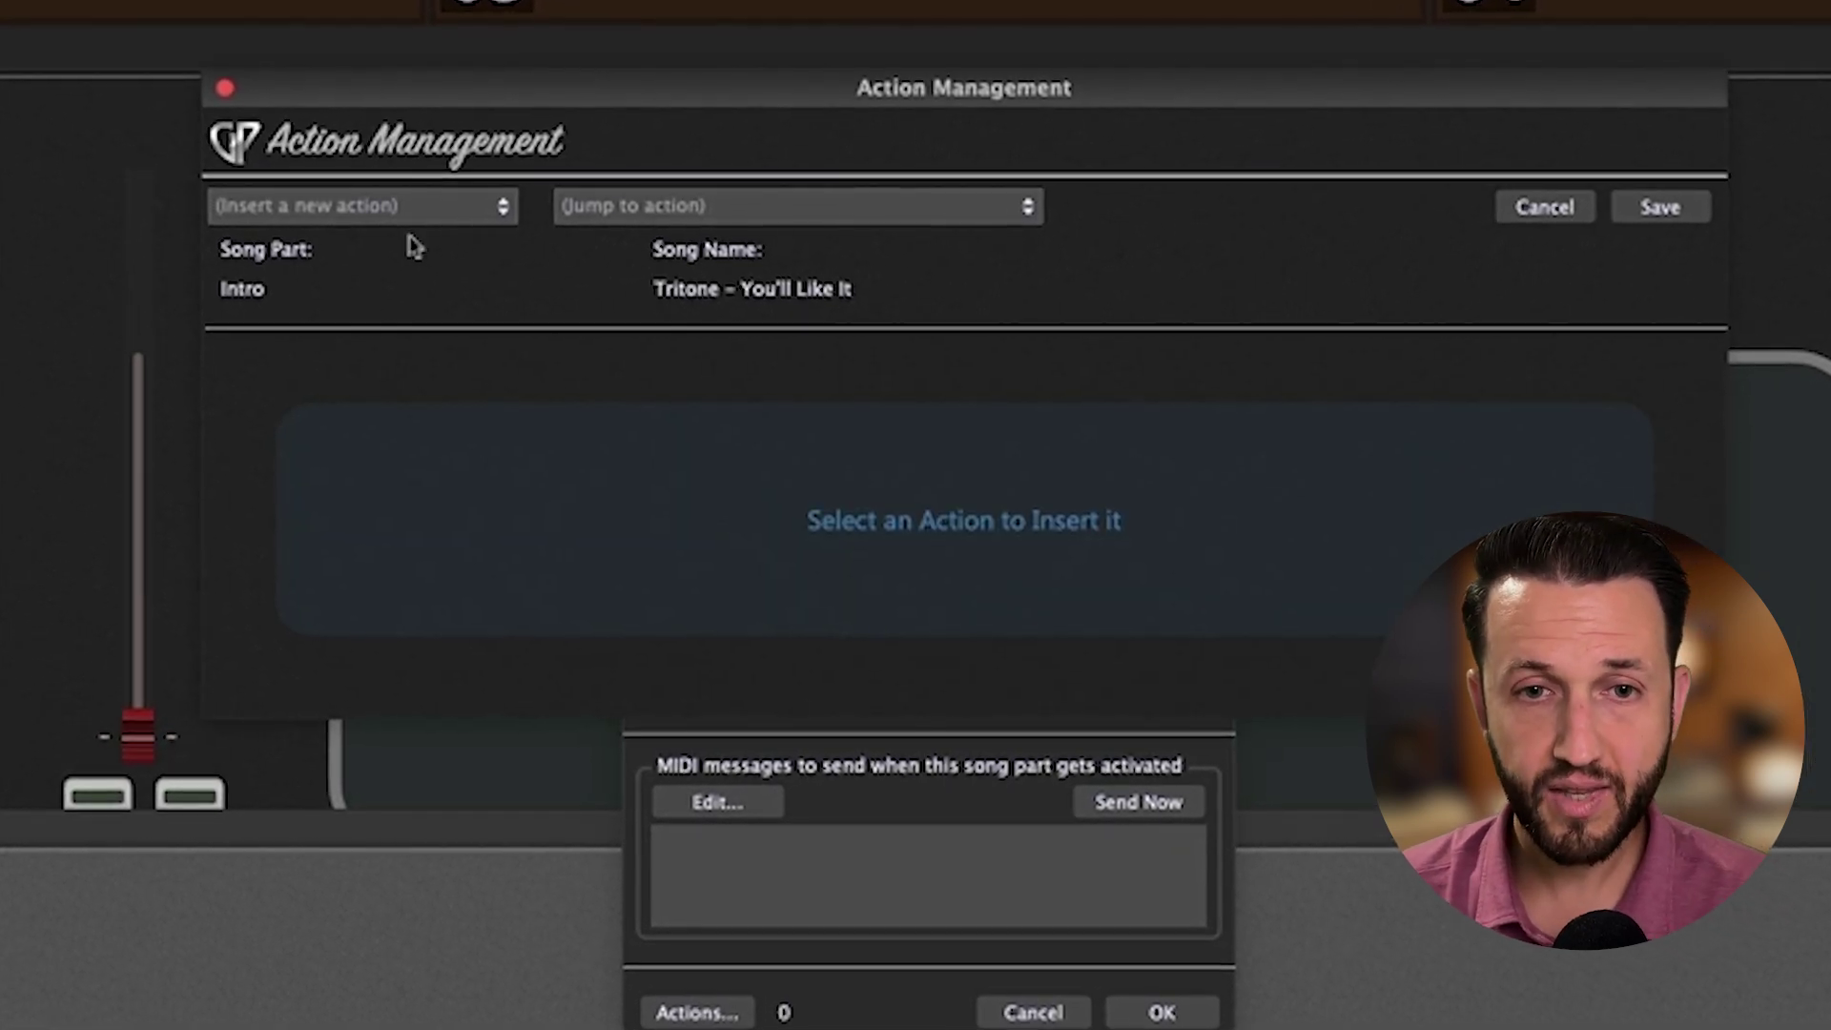
left_click(405, 205)
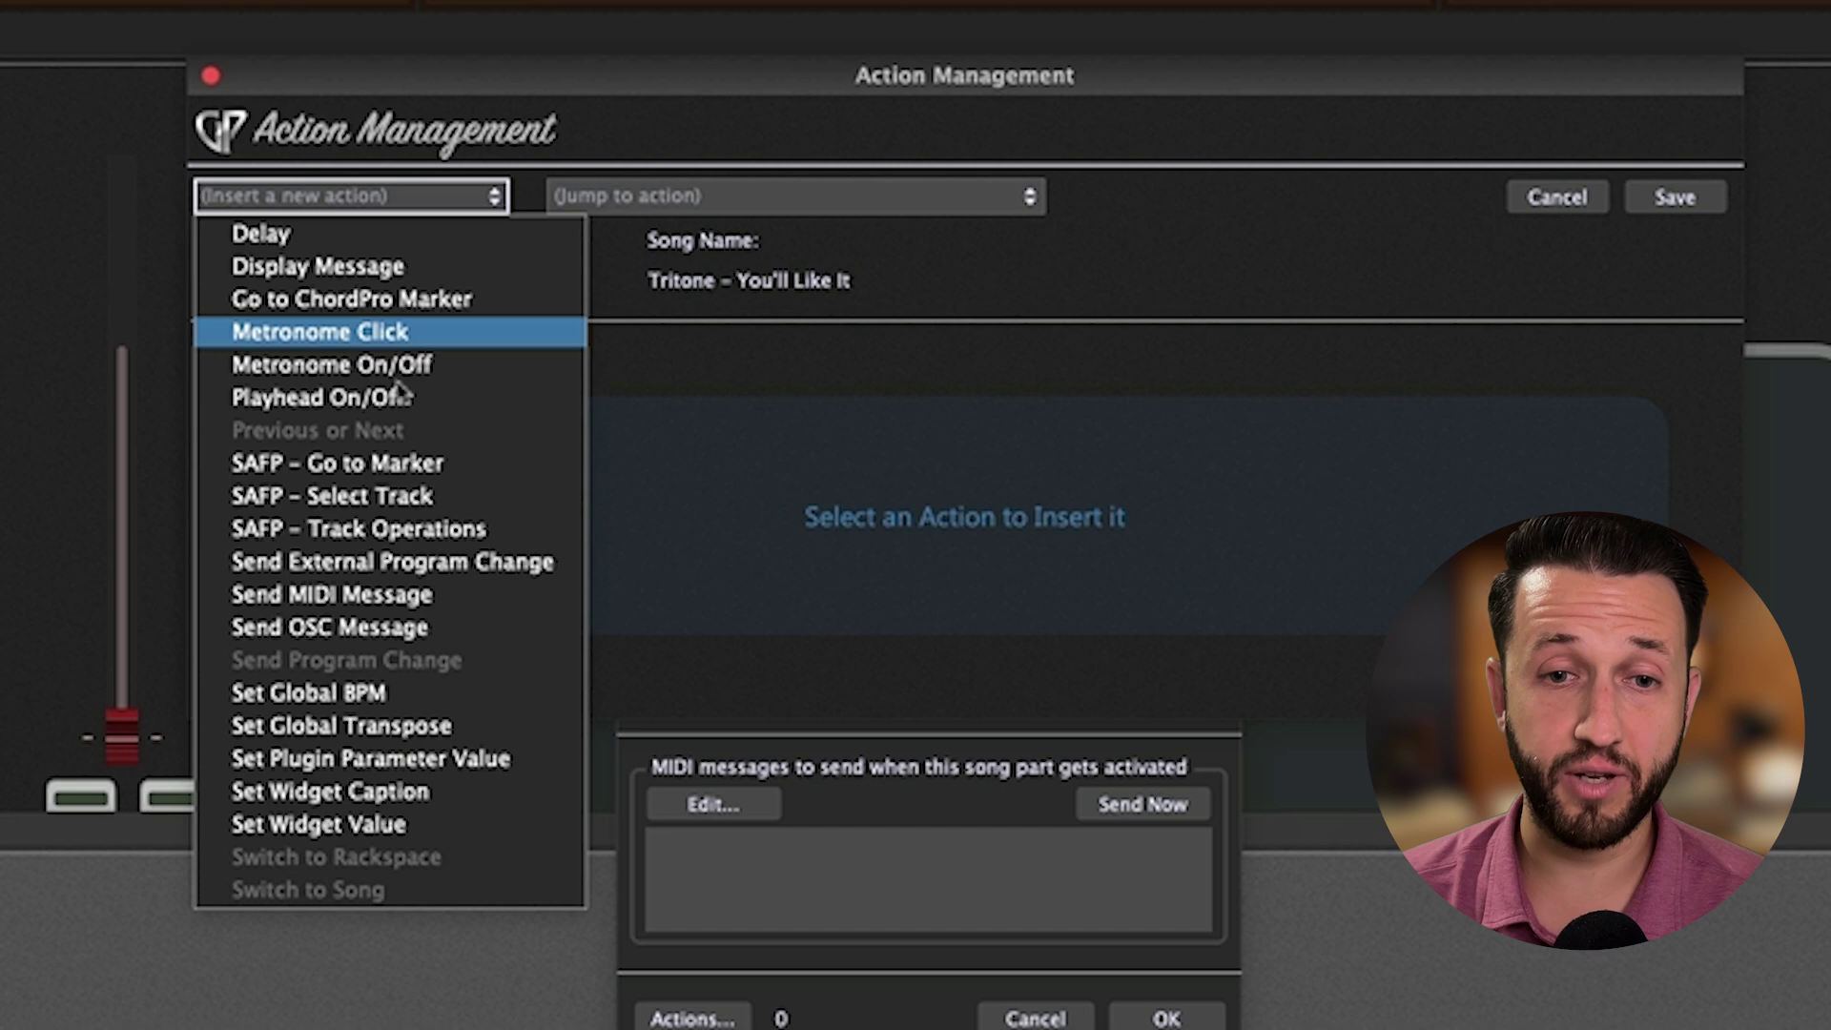
left_click(398, 496)
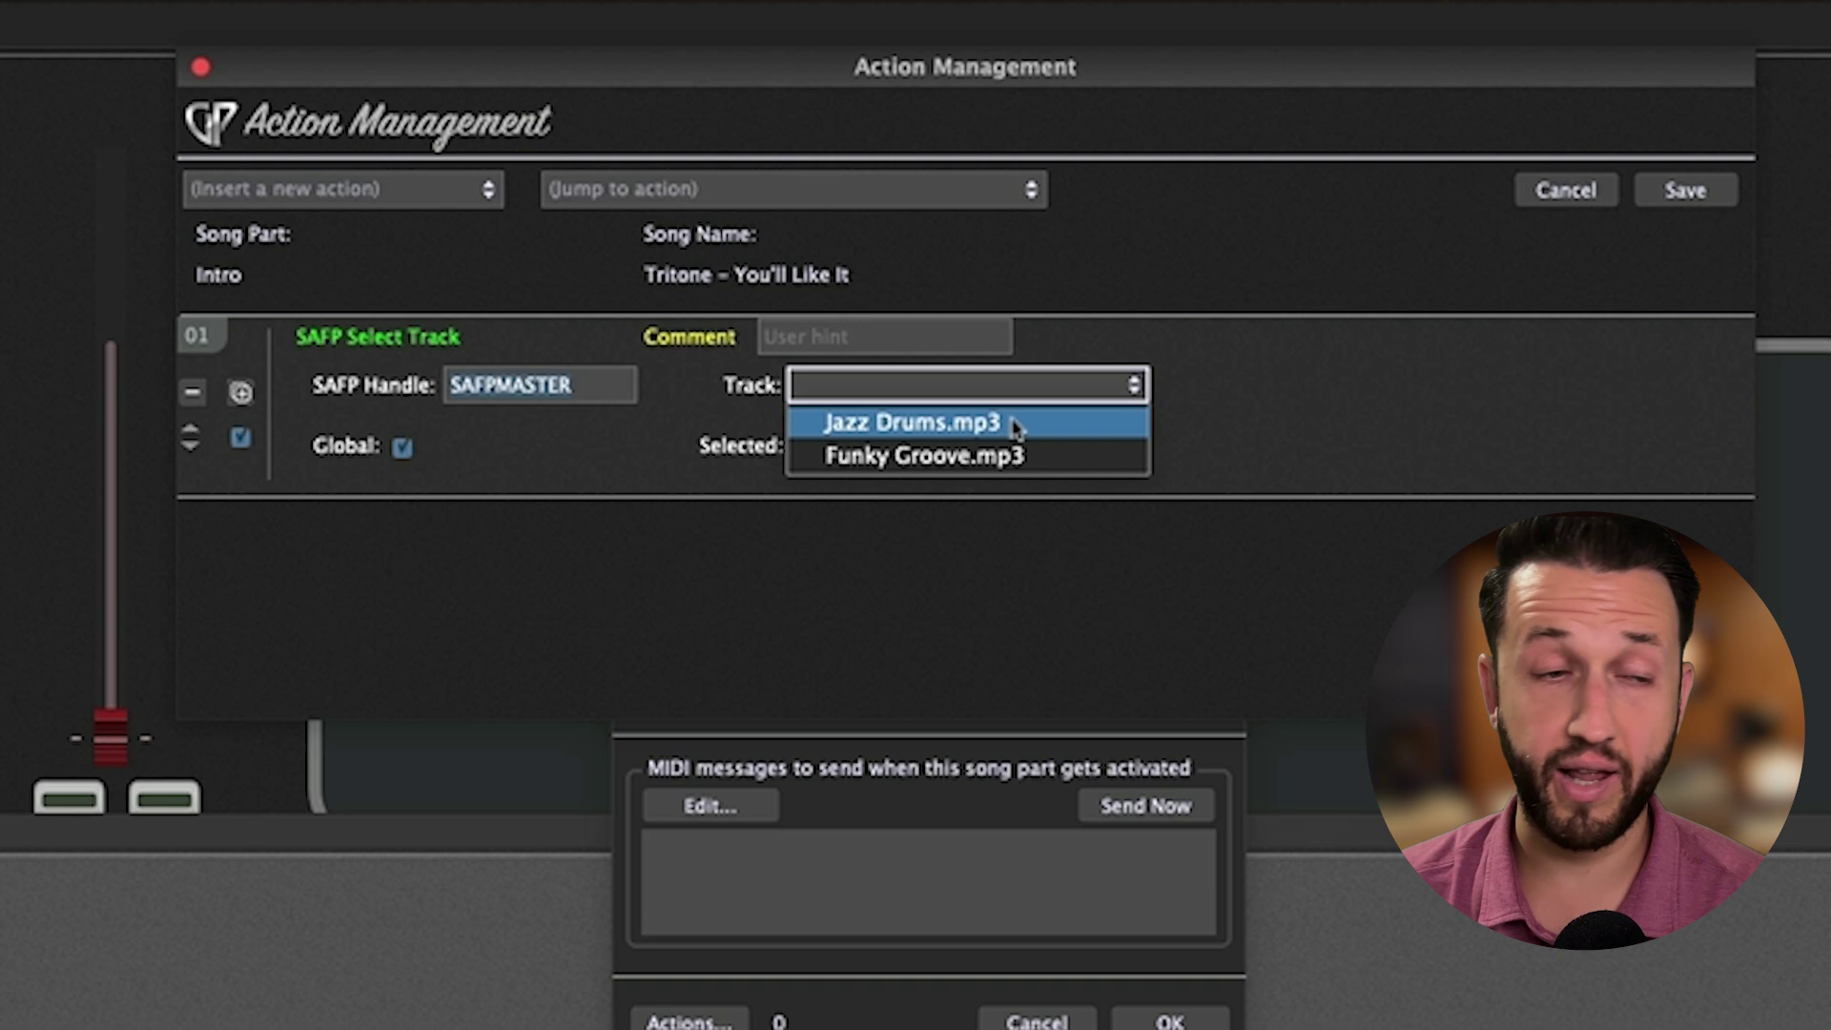
left_click(1016, 430)
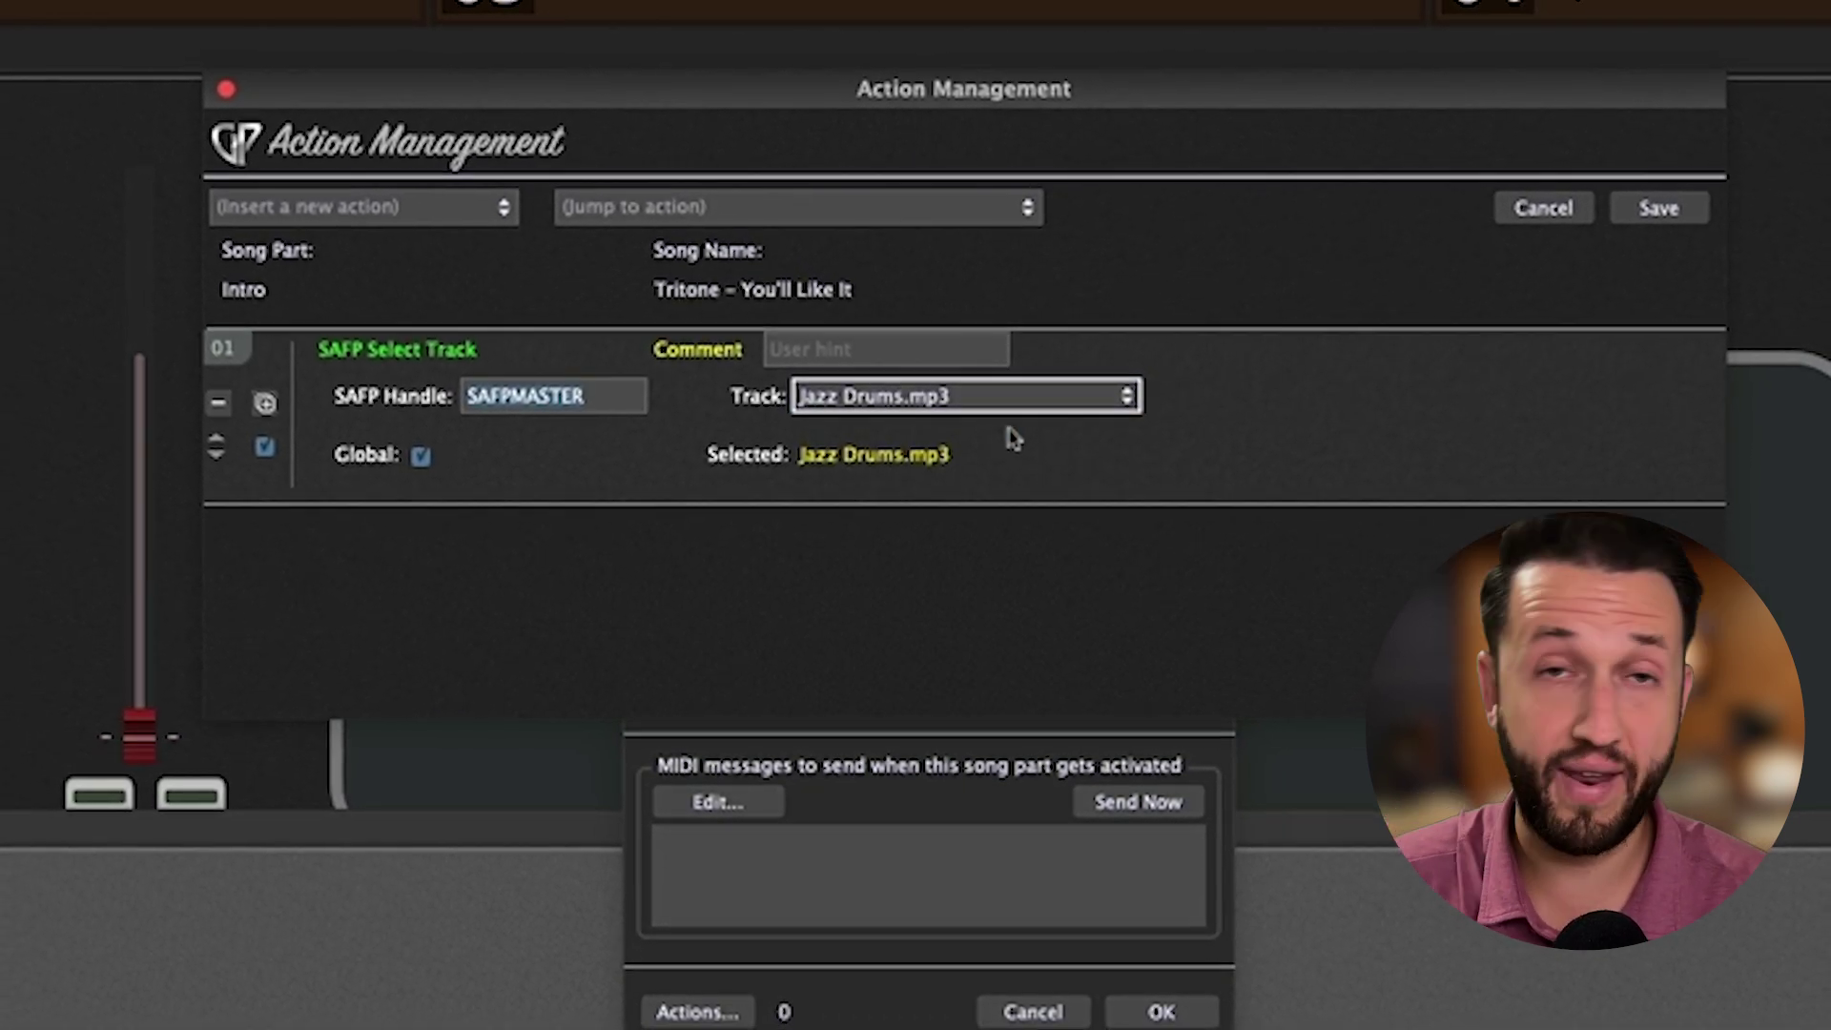
- Add a global SAFP – Track Operations action that plays SAFPMASTER, and save both actions
left_click(504, 209)
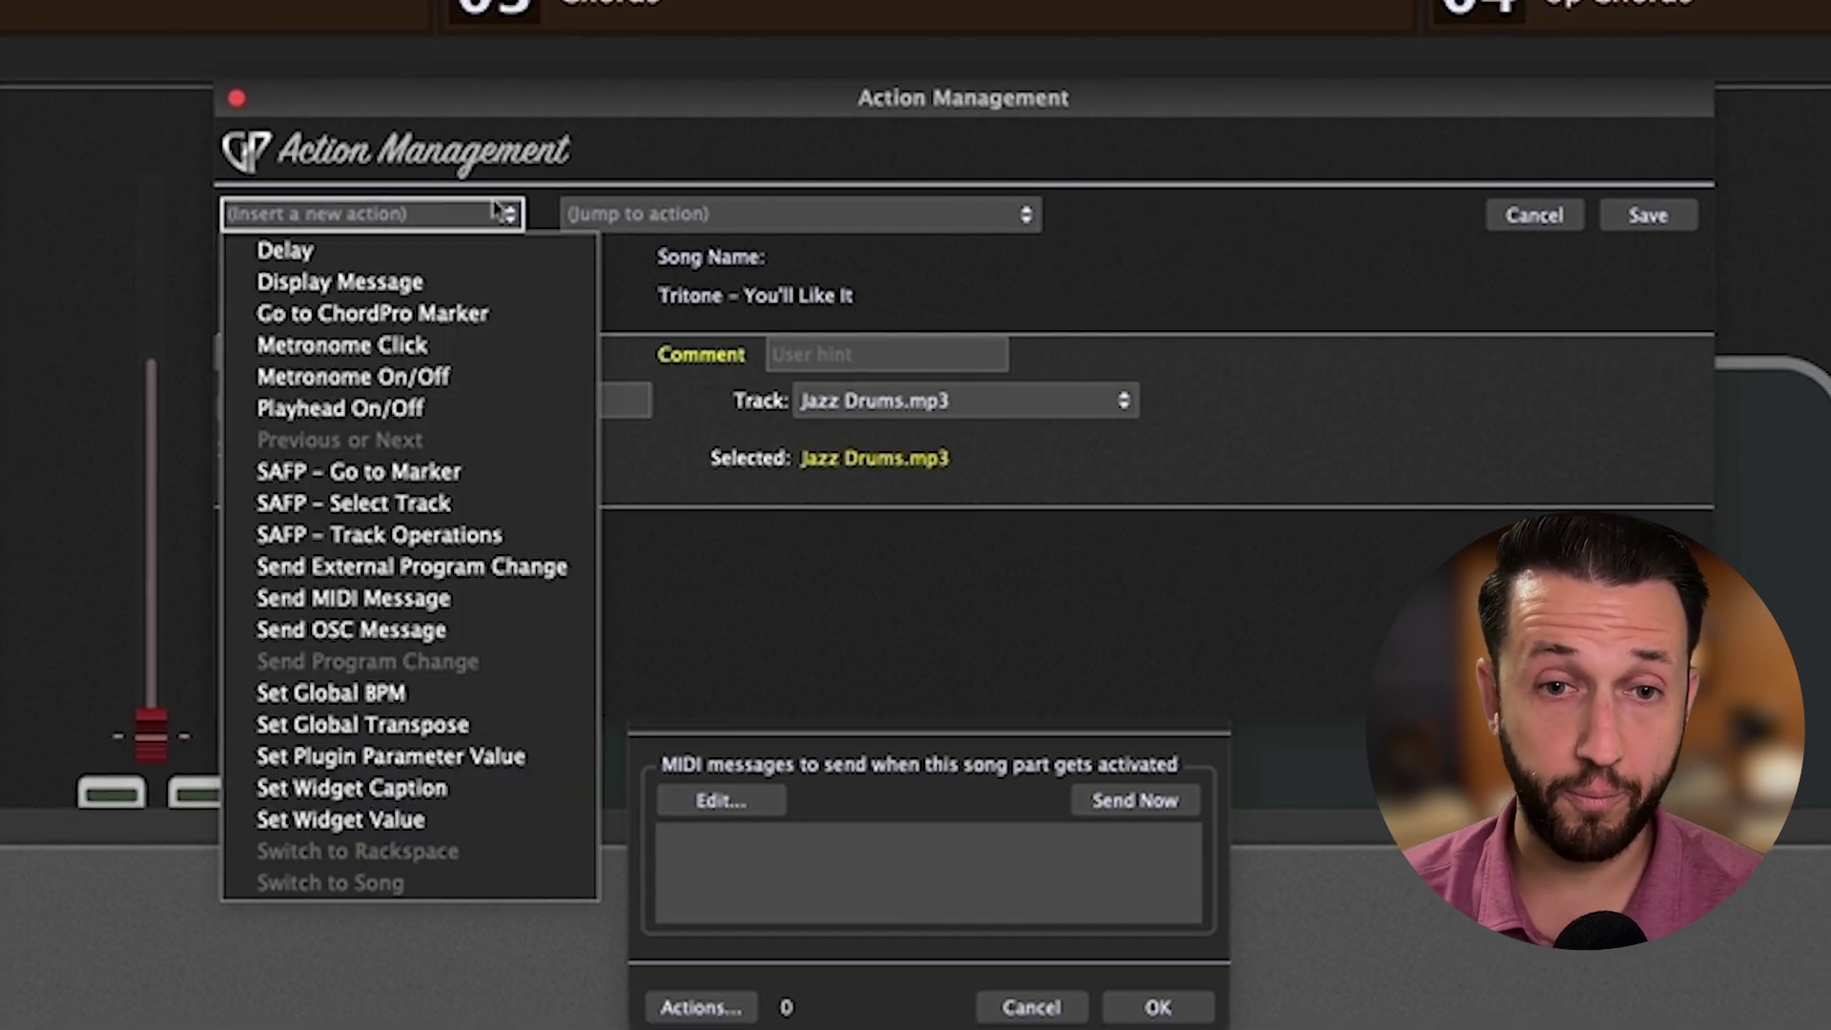
left_click(433, 542)
left_click(531, 575)
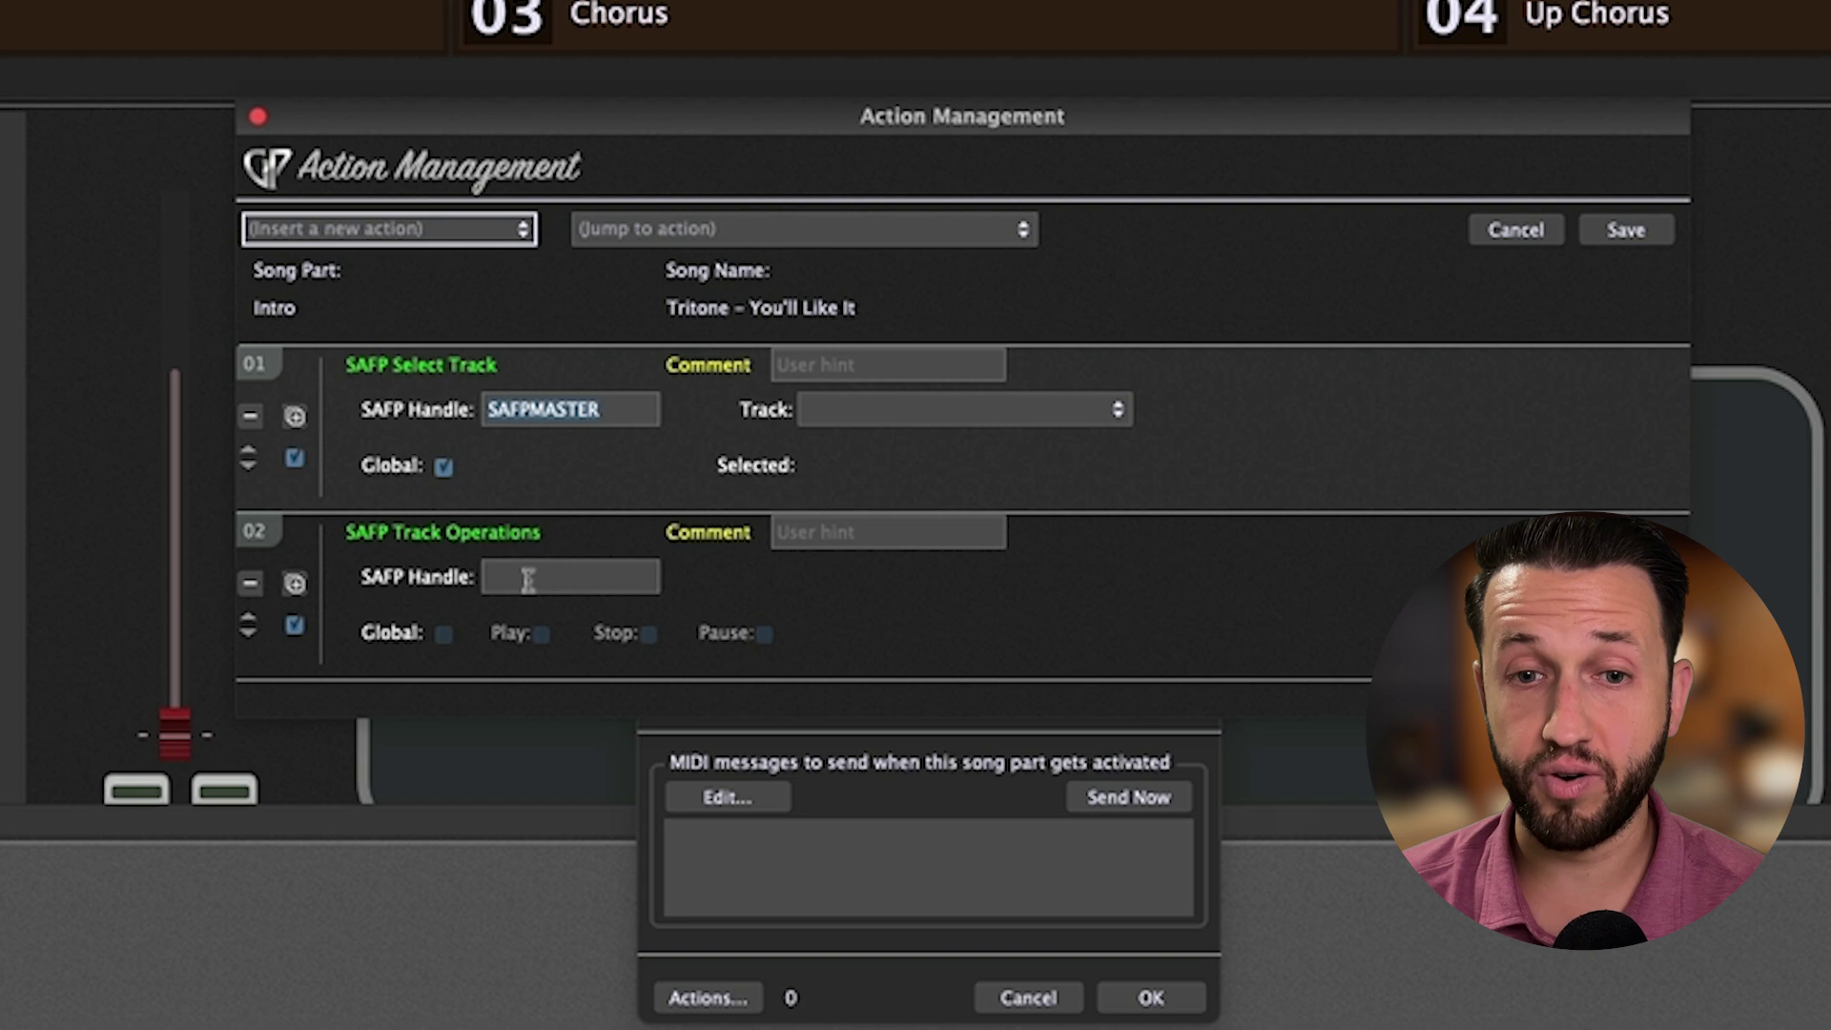
type("SAFPMASTER")
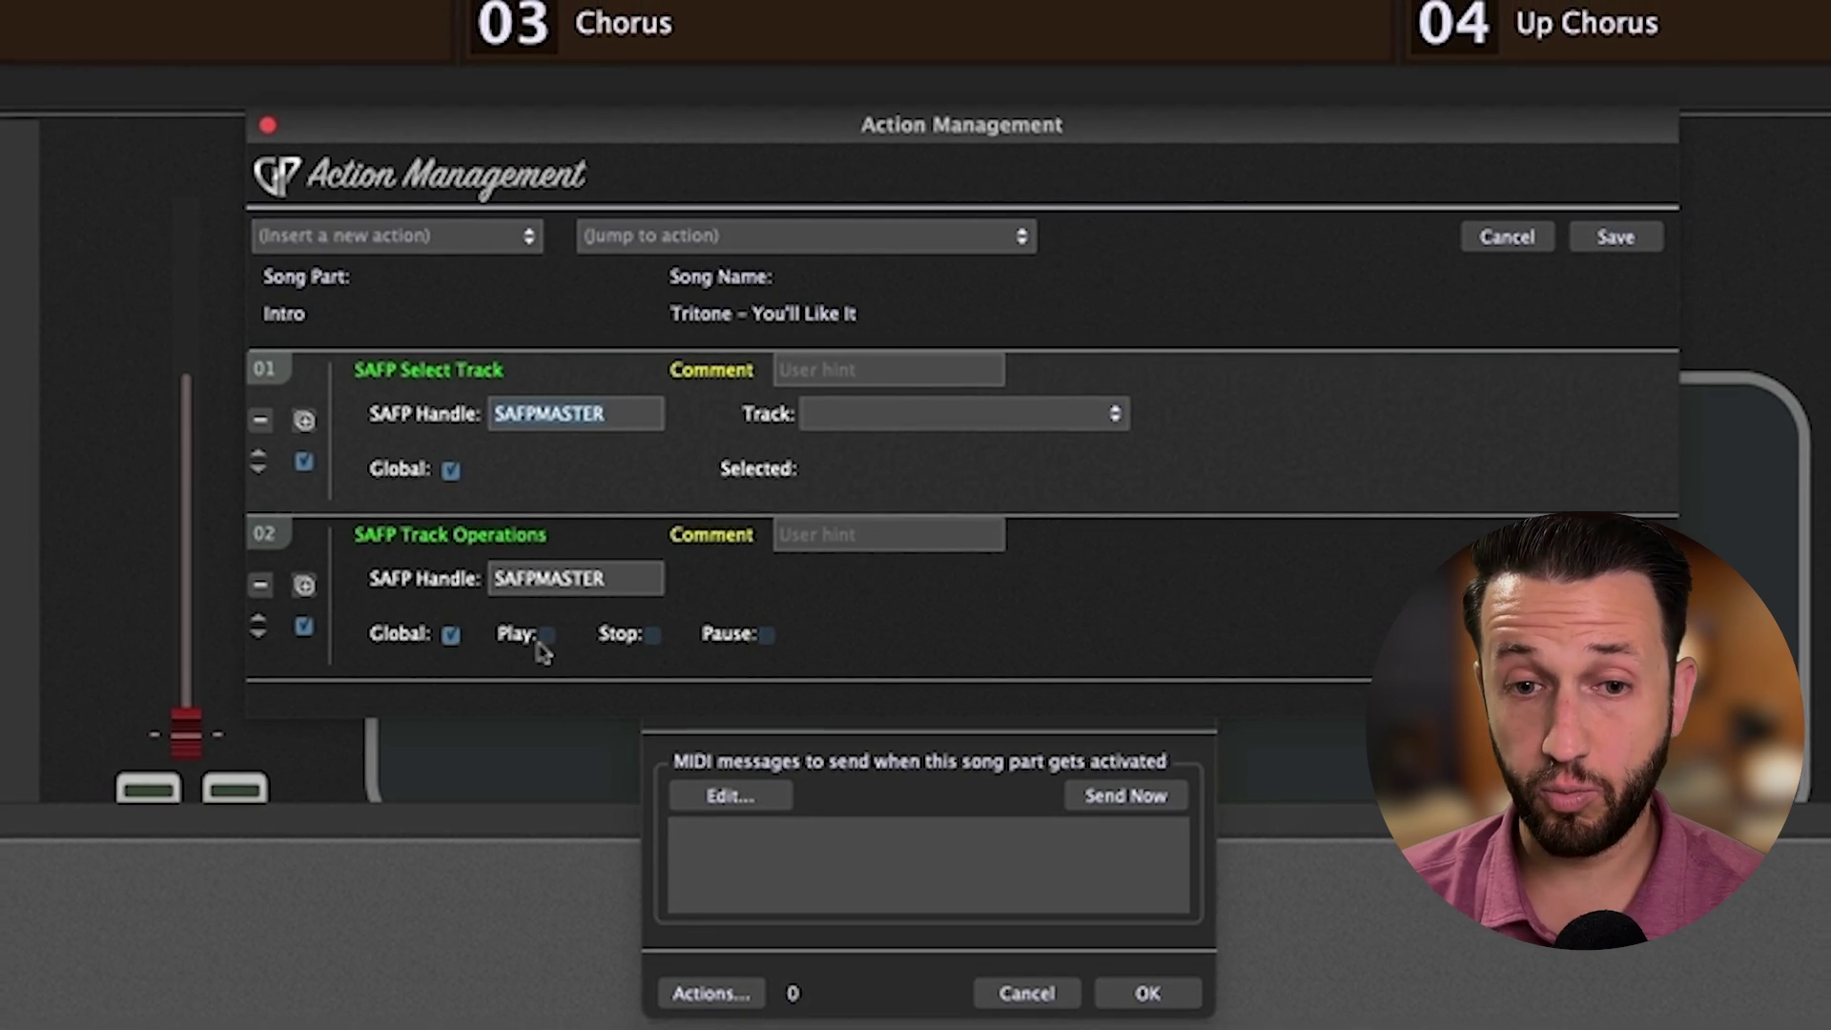
left_click(544, 635)
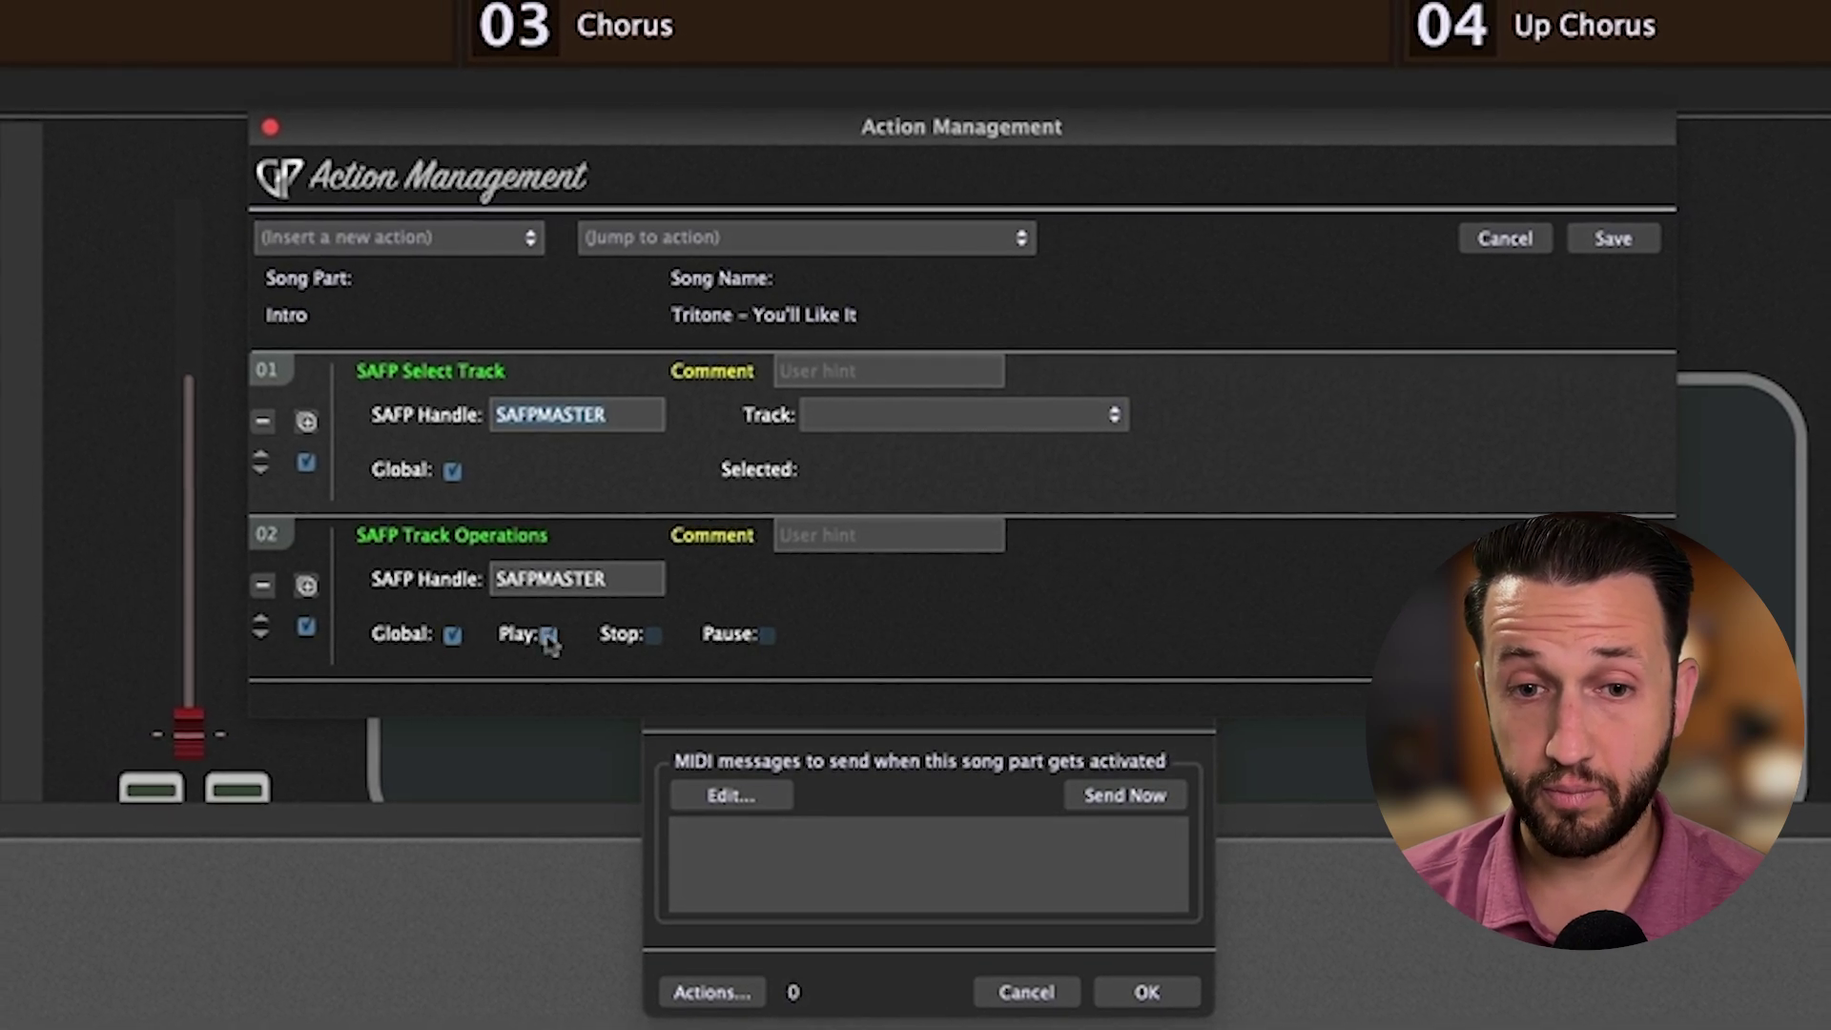
left_click(465, 637)
left_click(1595, 261)
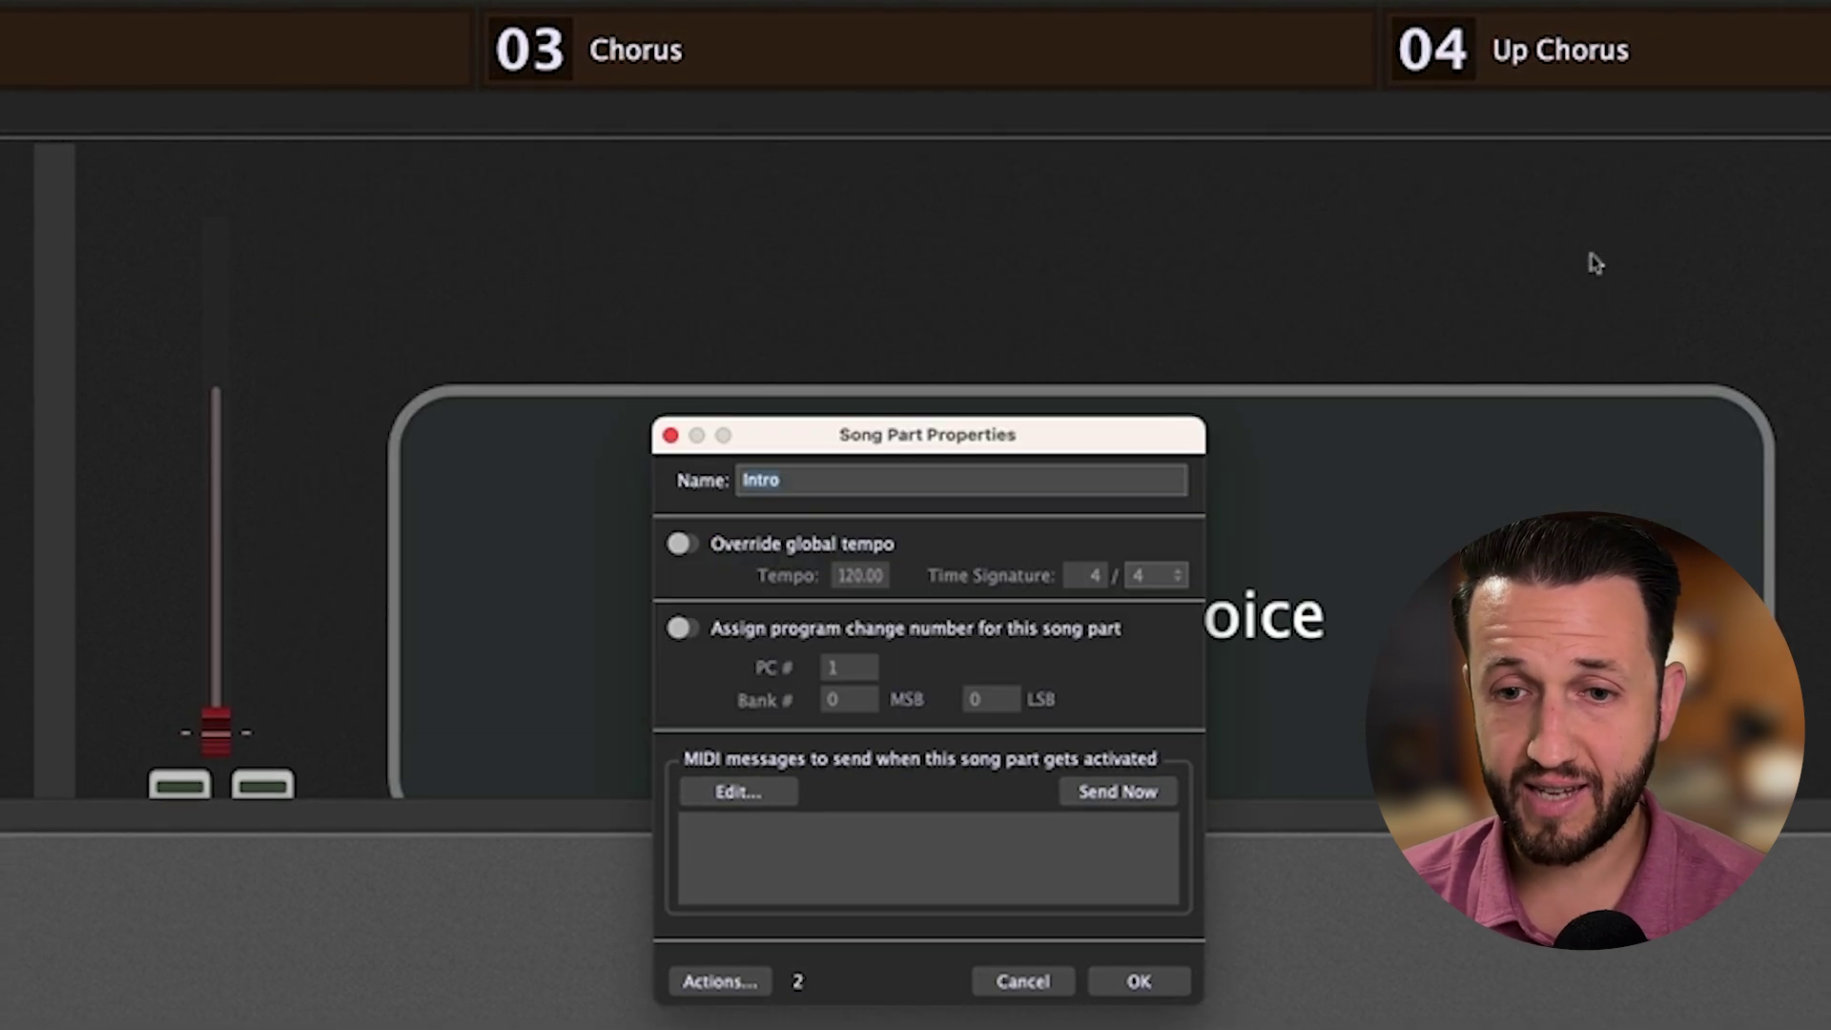
- Close the Song Part Properties, load the song What is this feeling, and show its wiring
left_click(1139, 979)
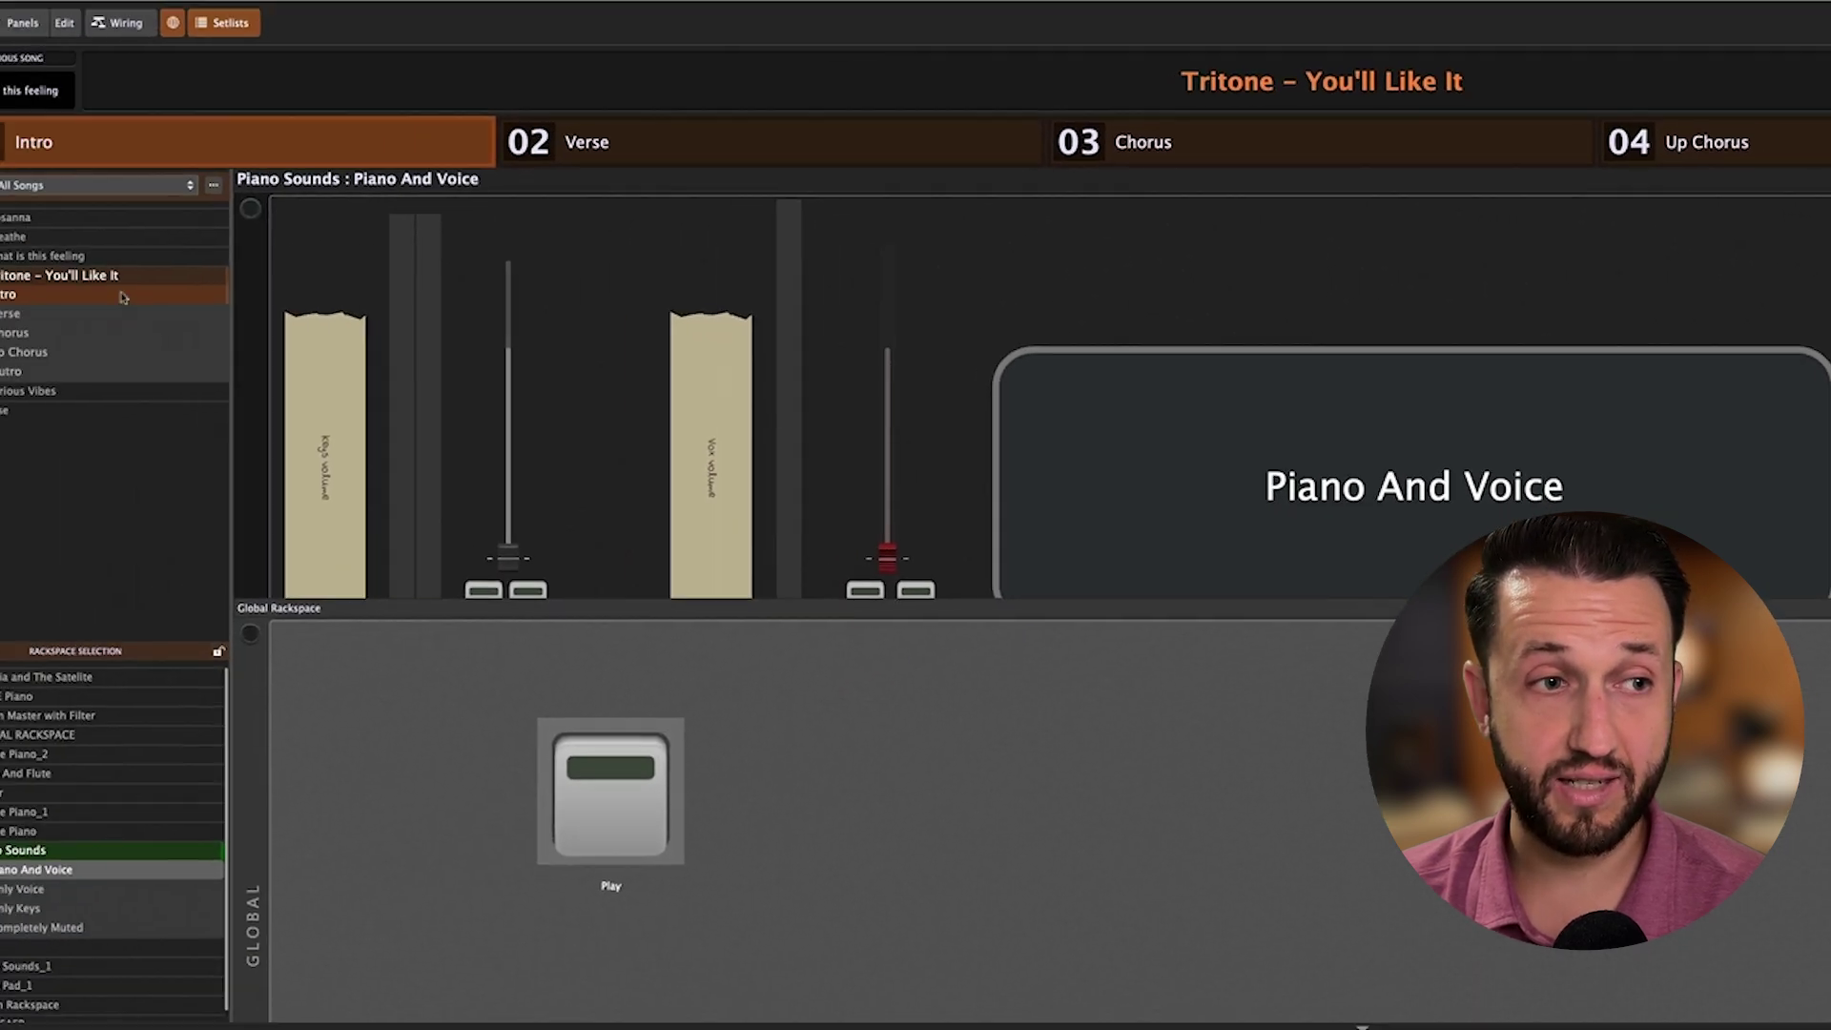
left_click(141, 251)
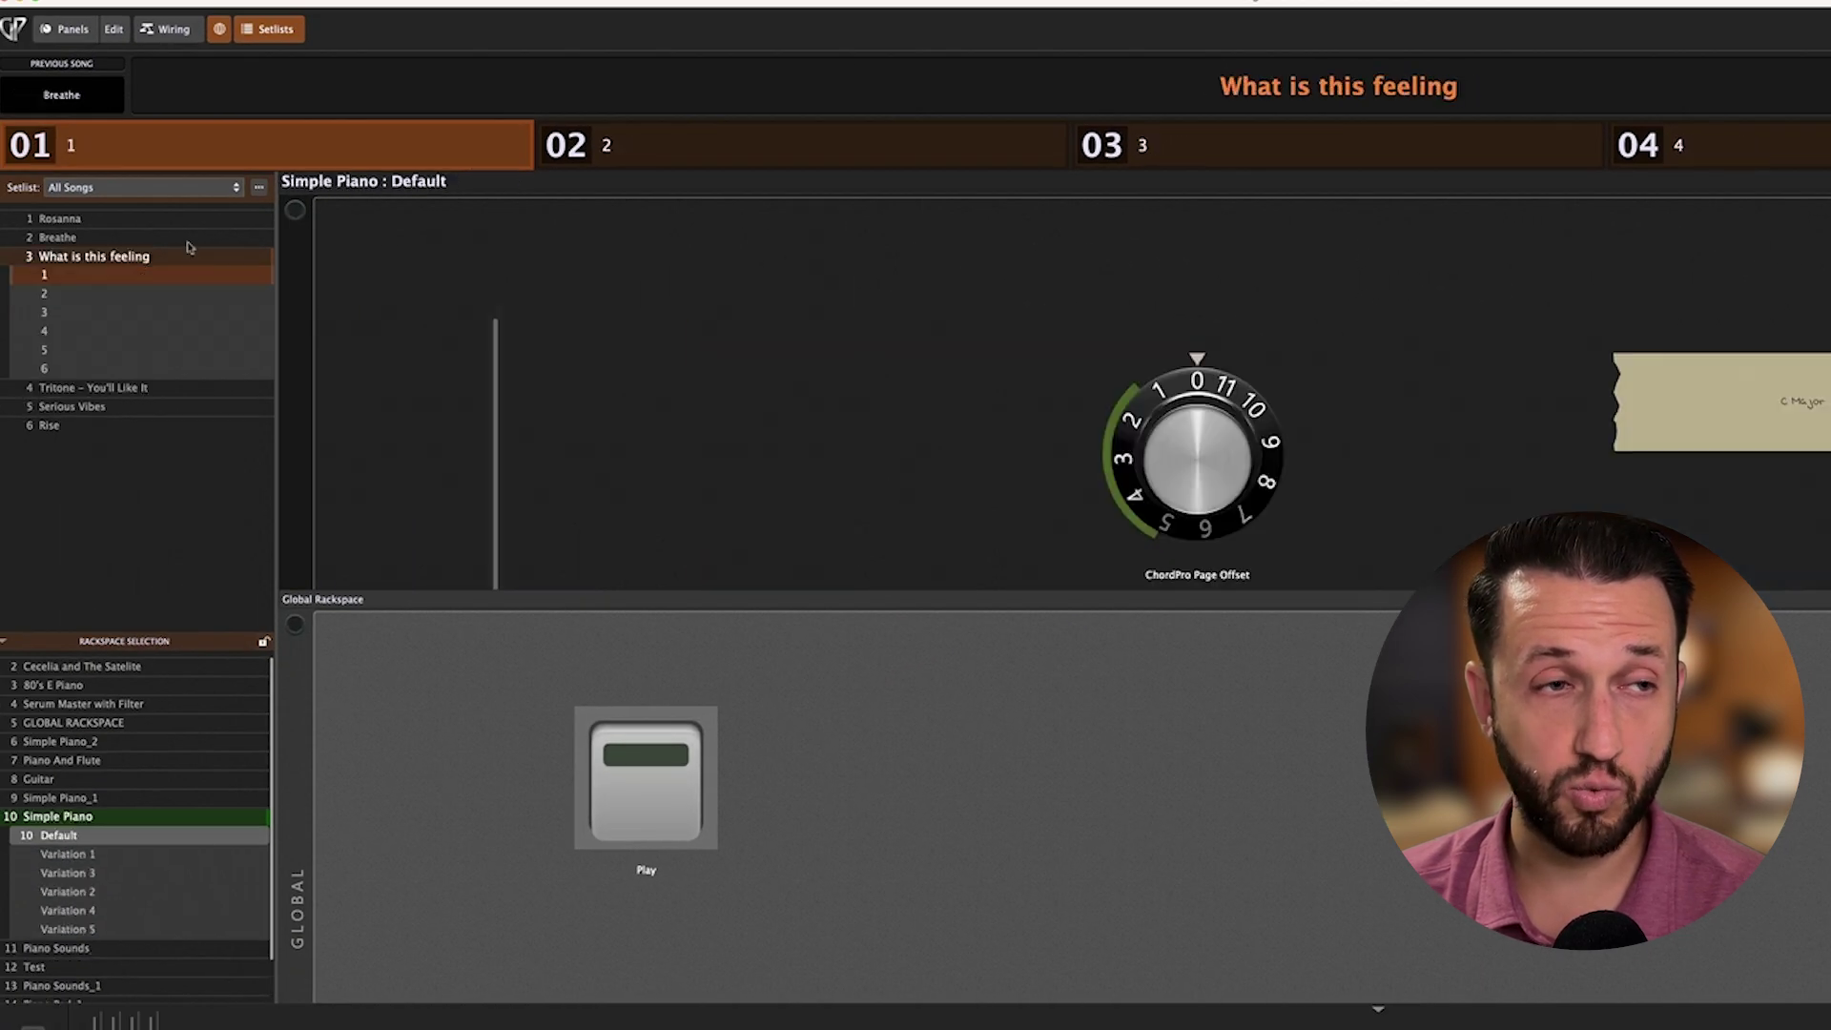
left_click(166, 29)
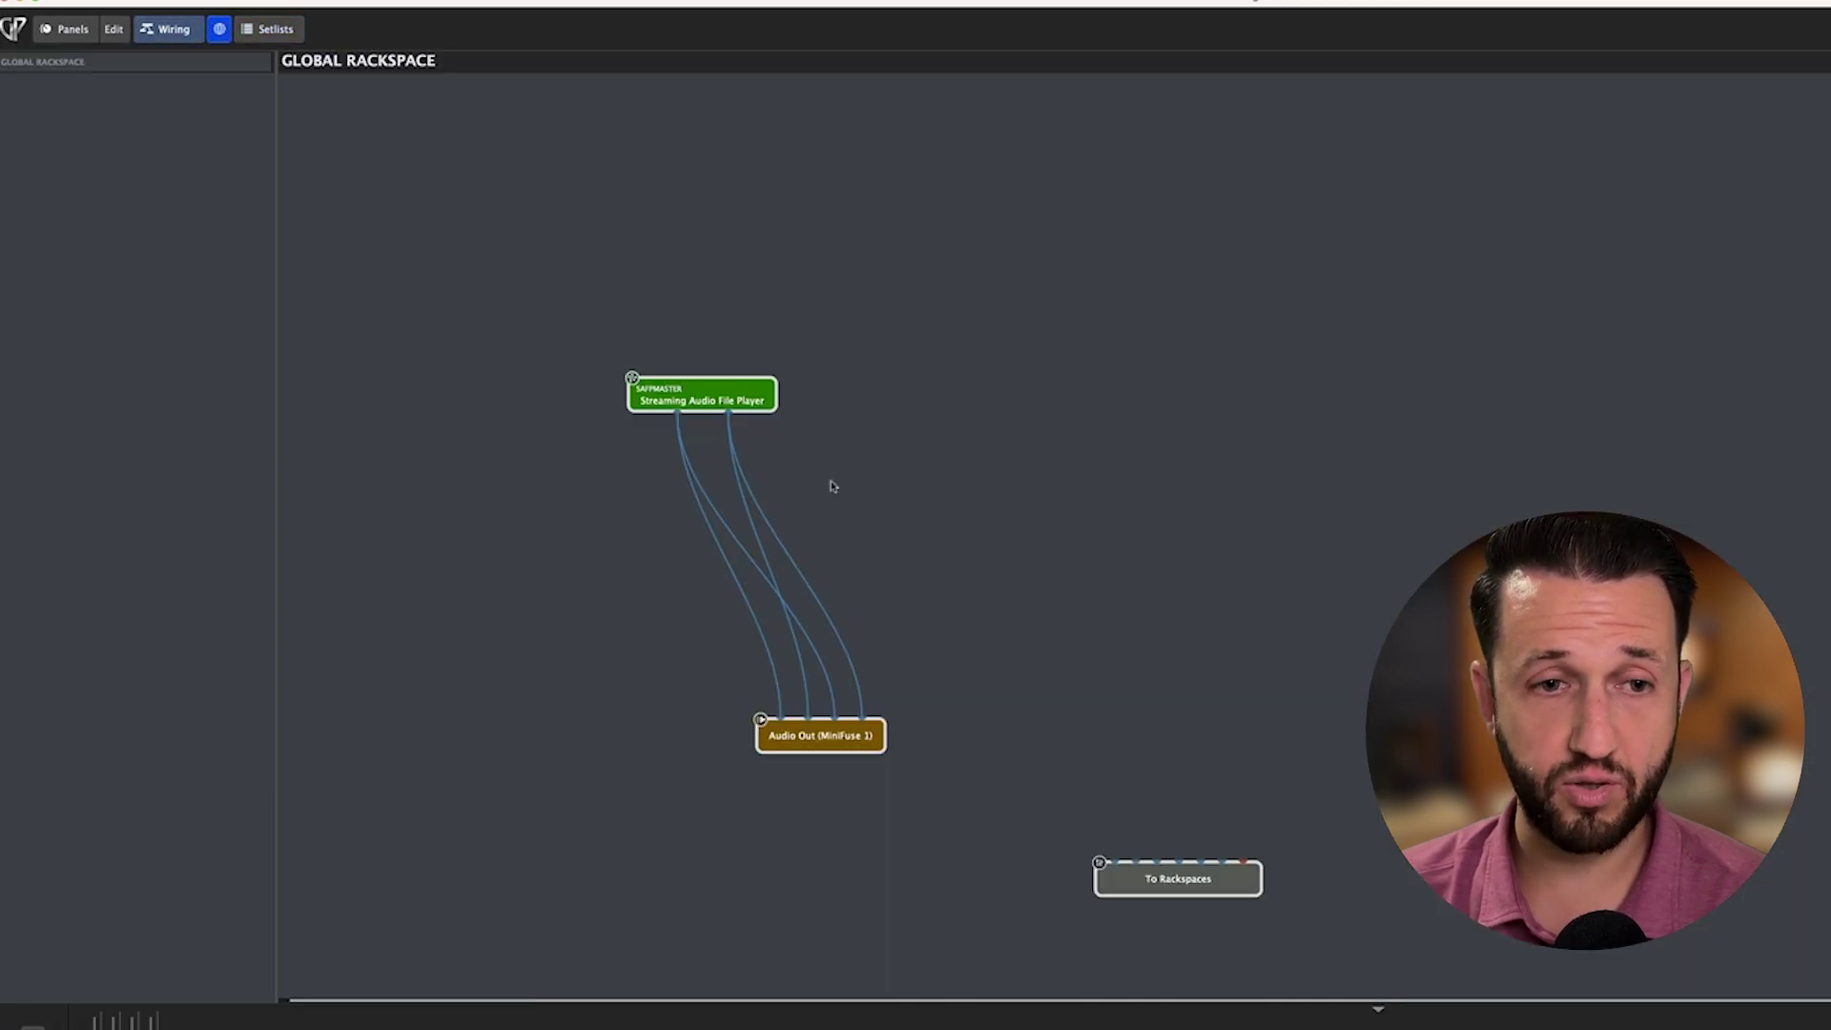
- Bring up the global audio file player, pause the drum track, and switch to Chorus
left_click(753, 398)
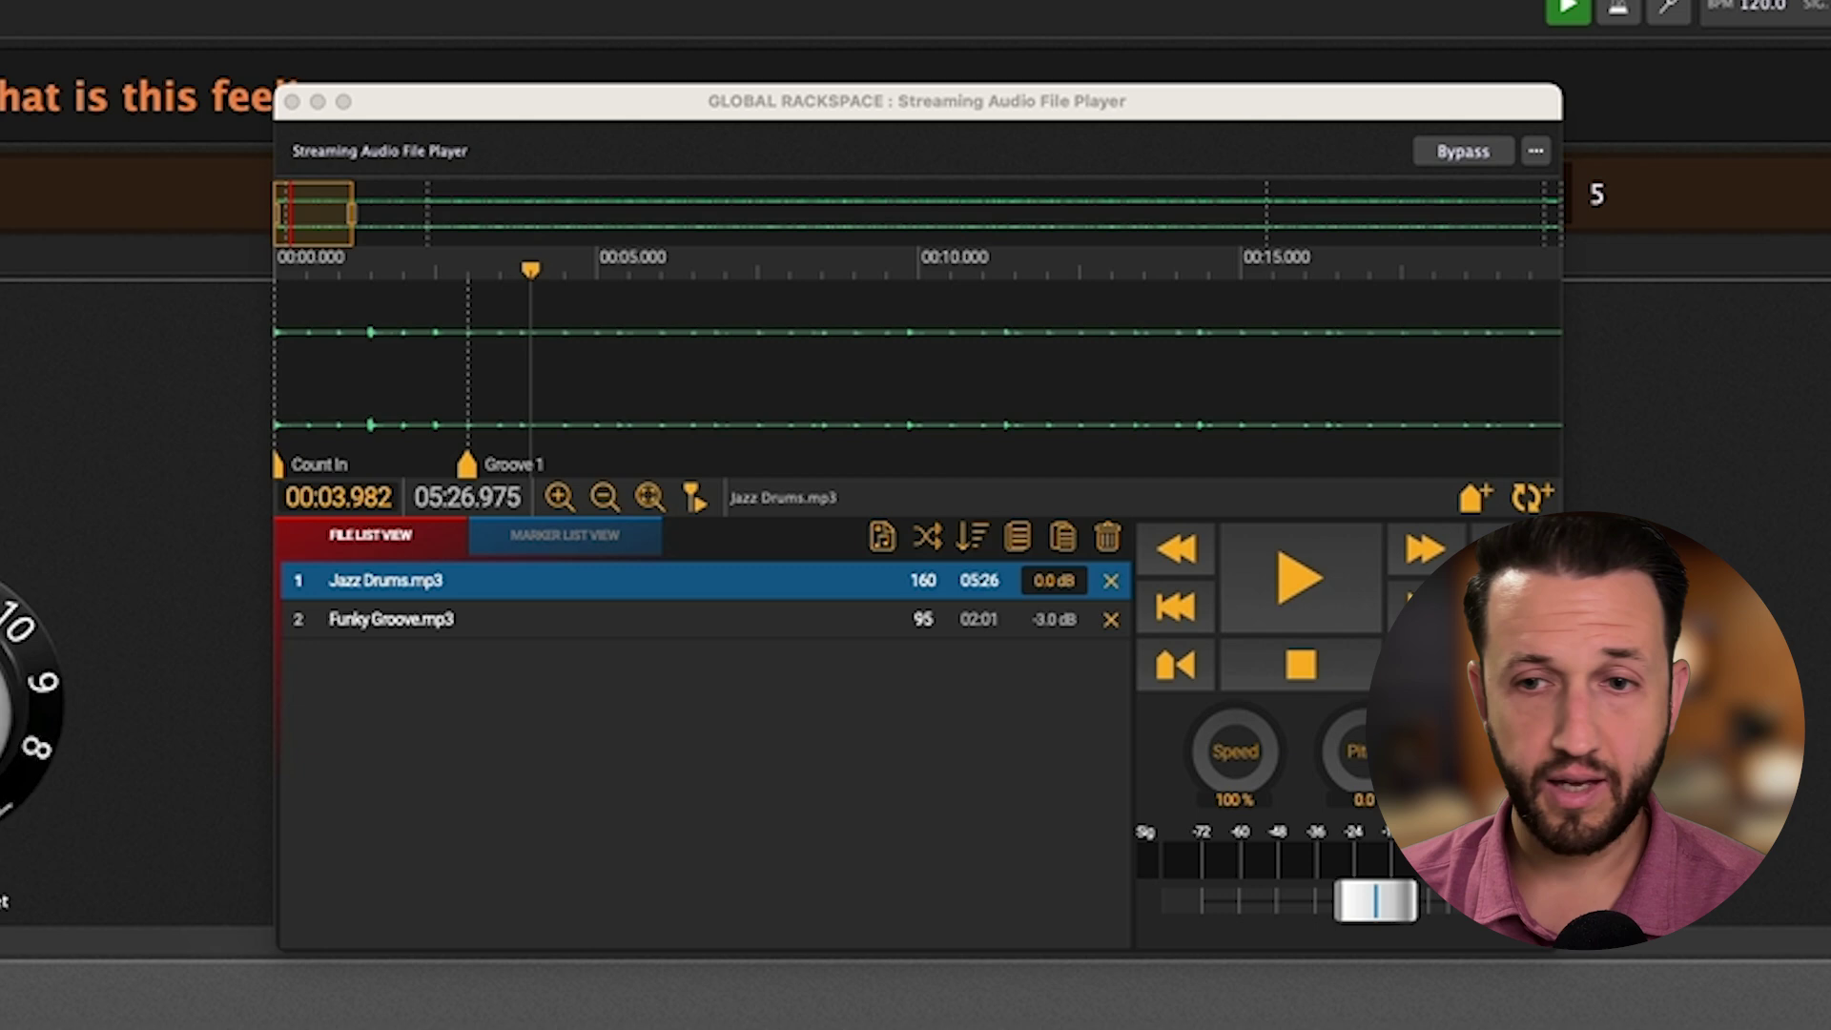
left_click(479, 630)
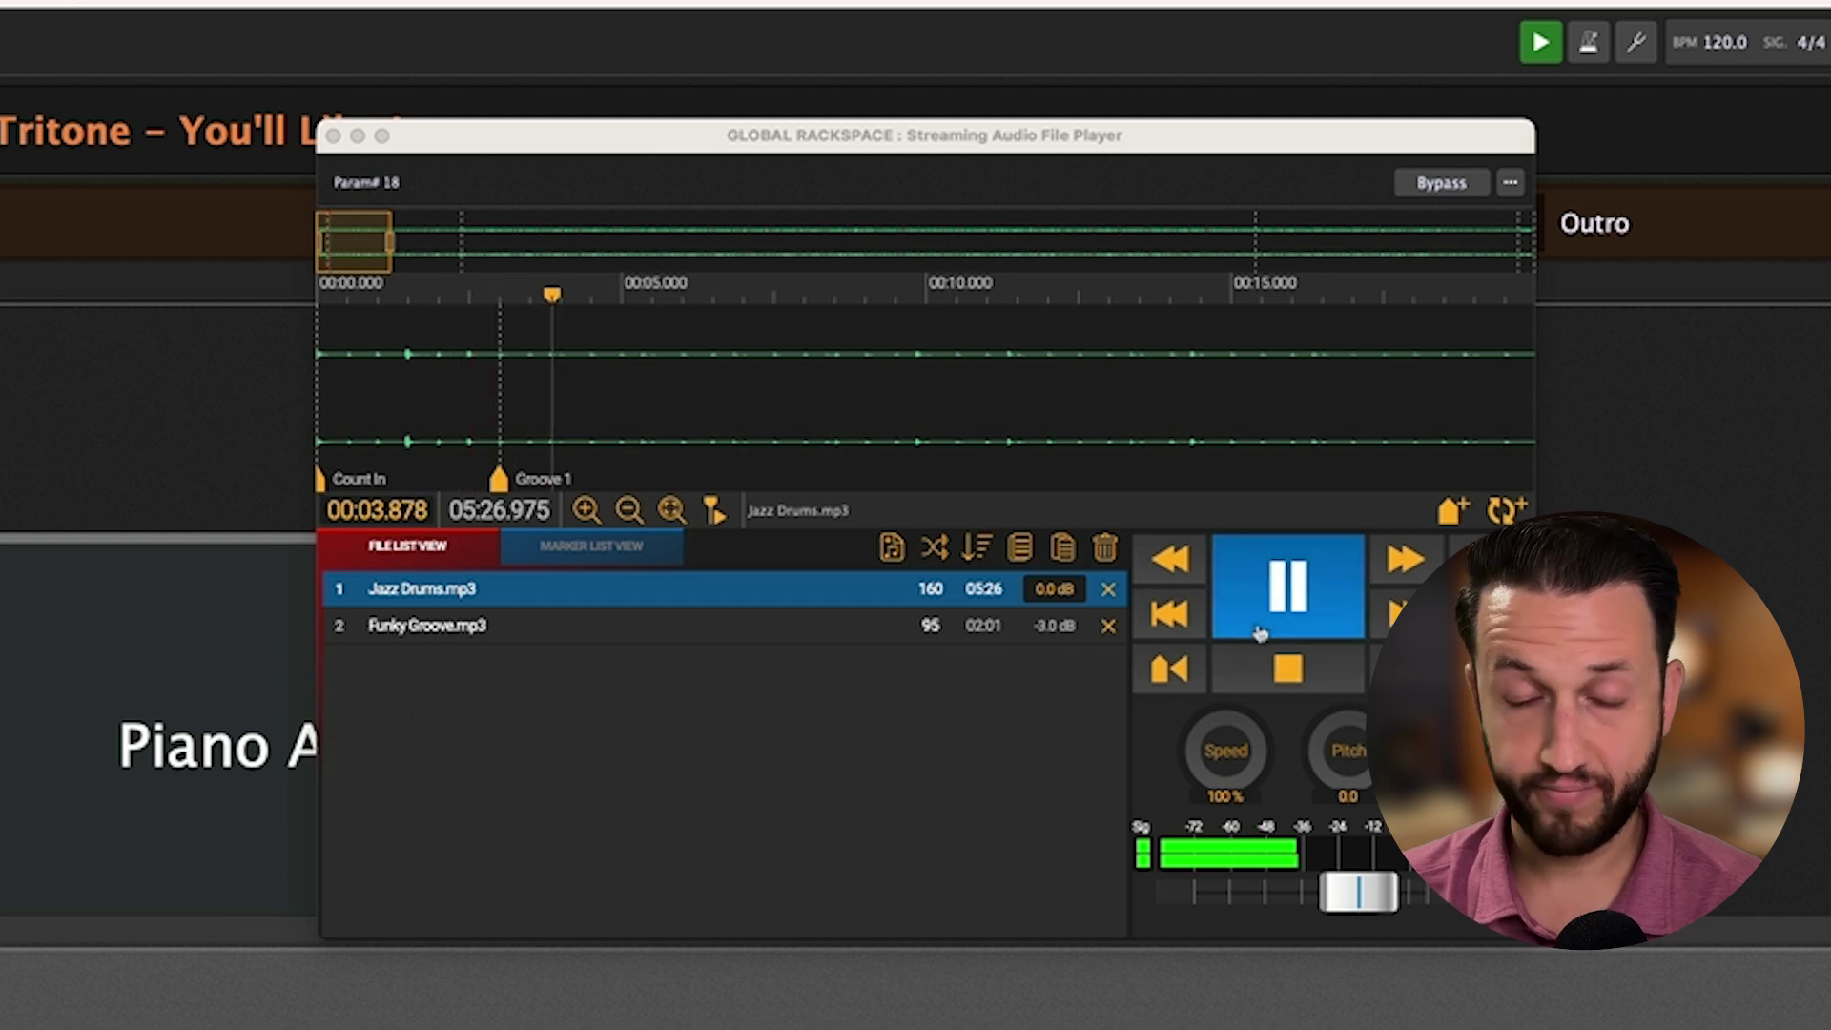
left_click(1297, 591)
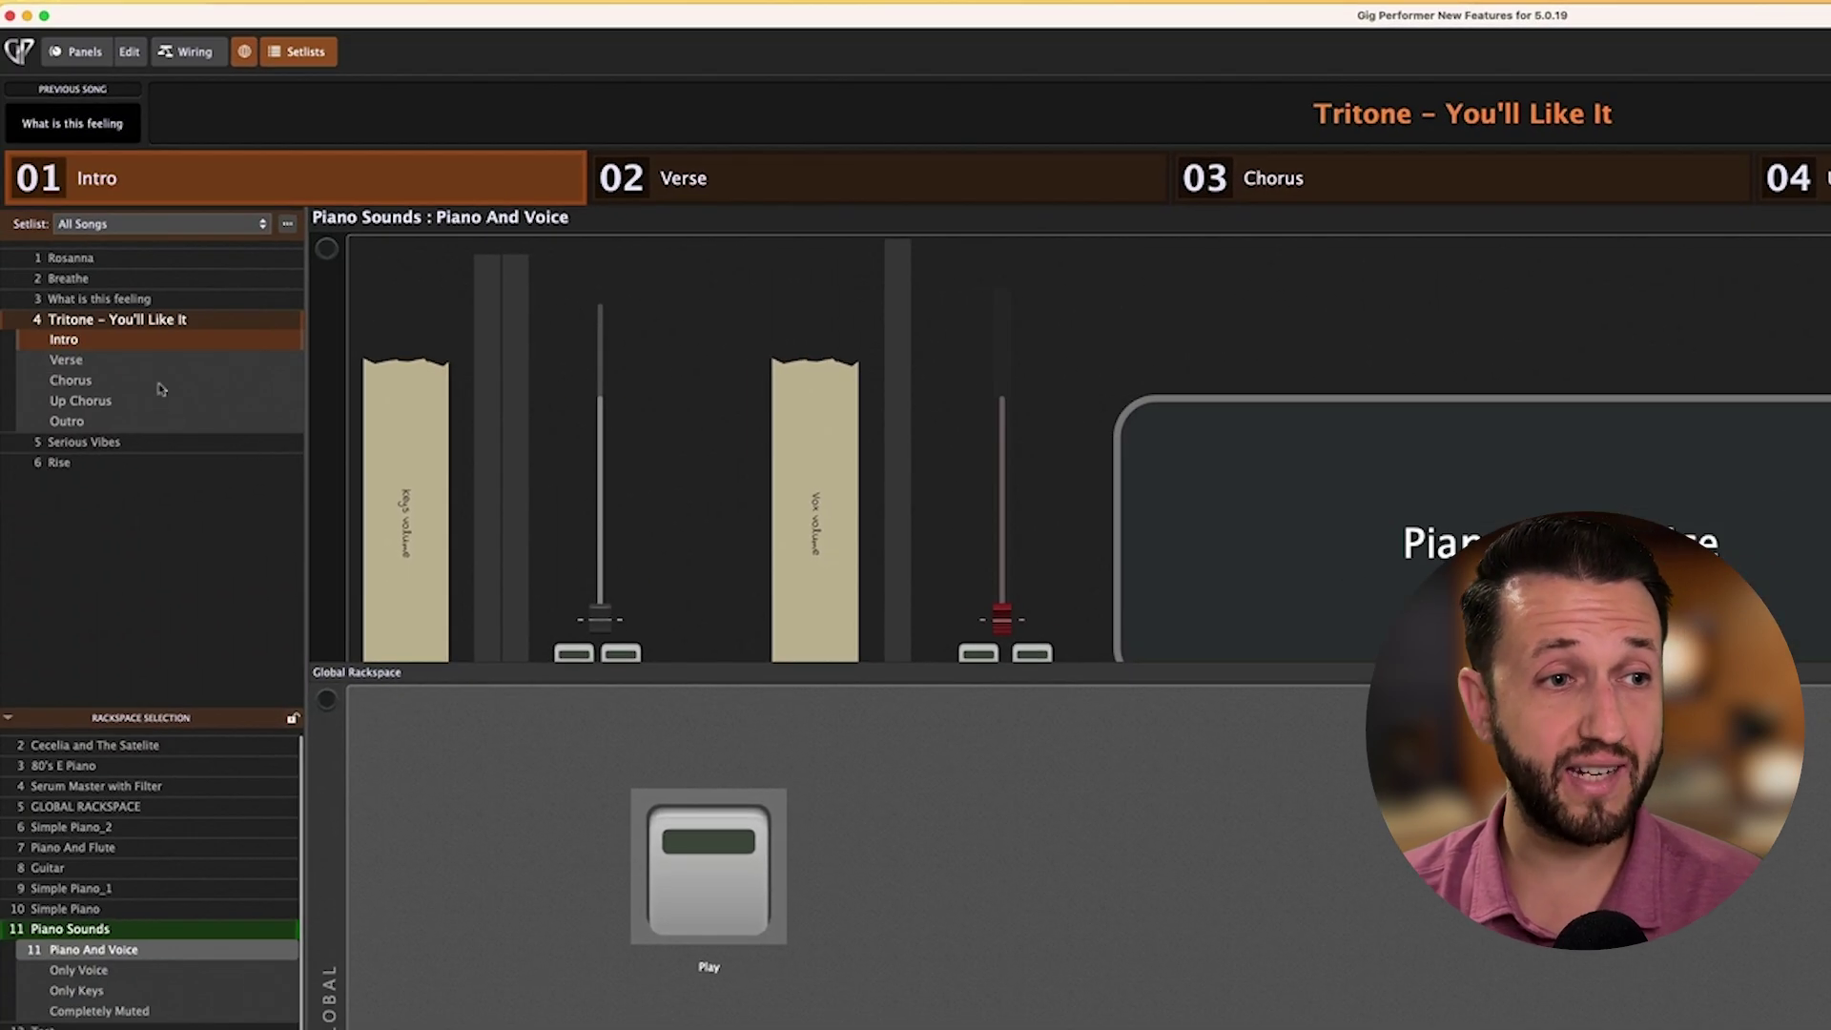
left_click(161, 389)
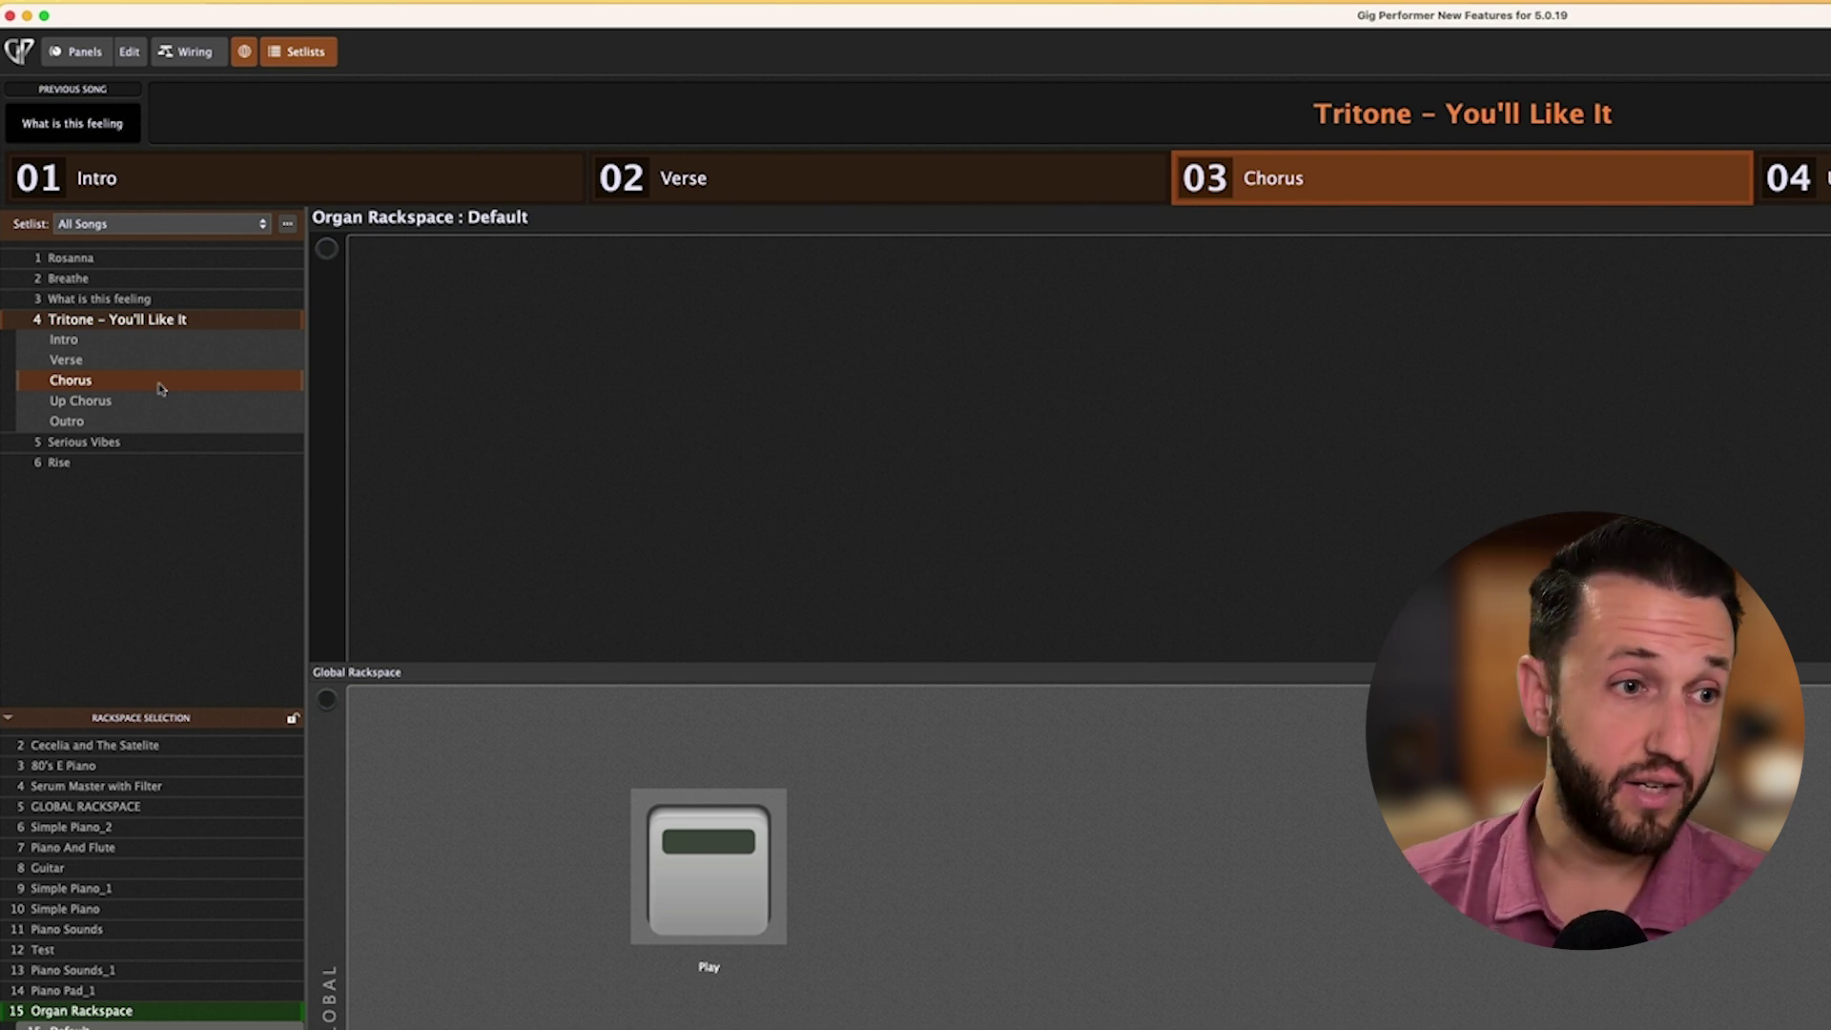
- Give Chorus a global Go to SAFP Marker action on SAFPMASTER targeting Ride Cymbal
double_click(94, 388)
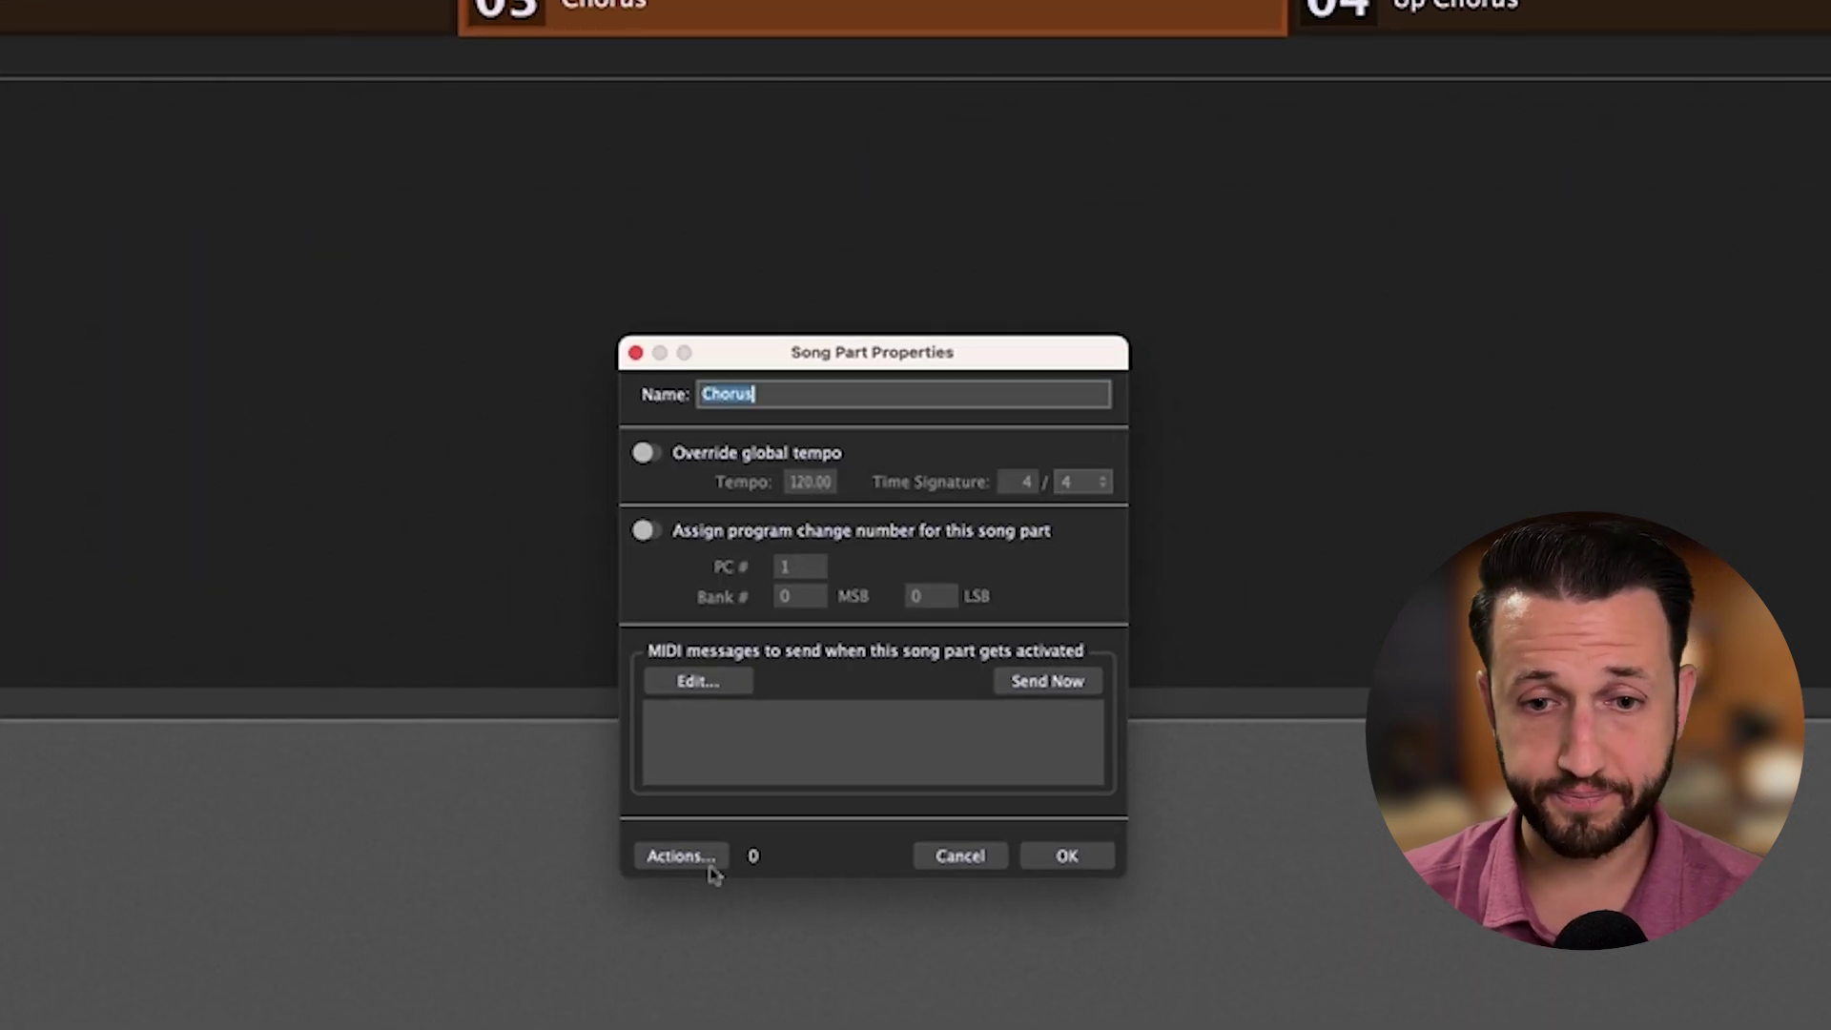
left_click(1327, 778)
left_click(463, 186)
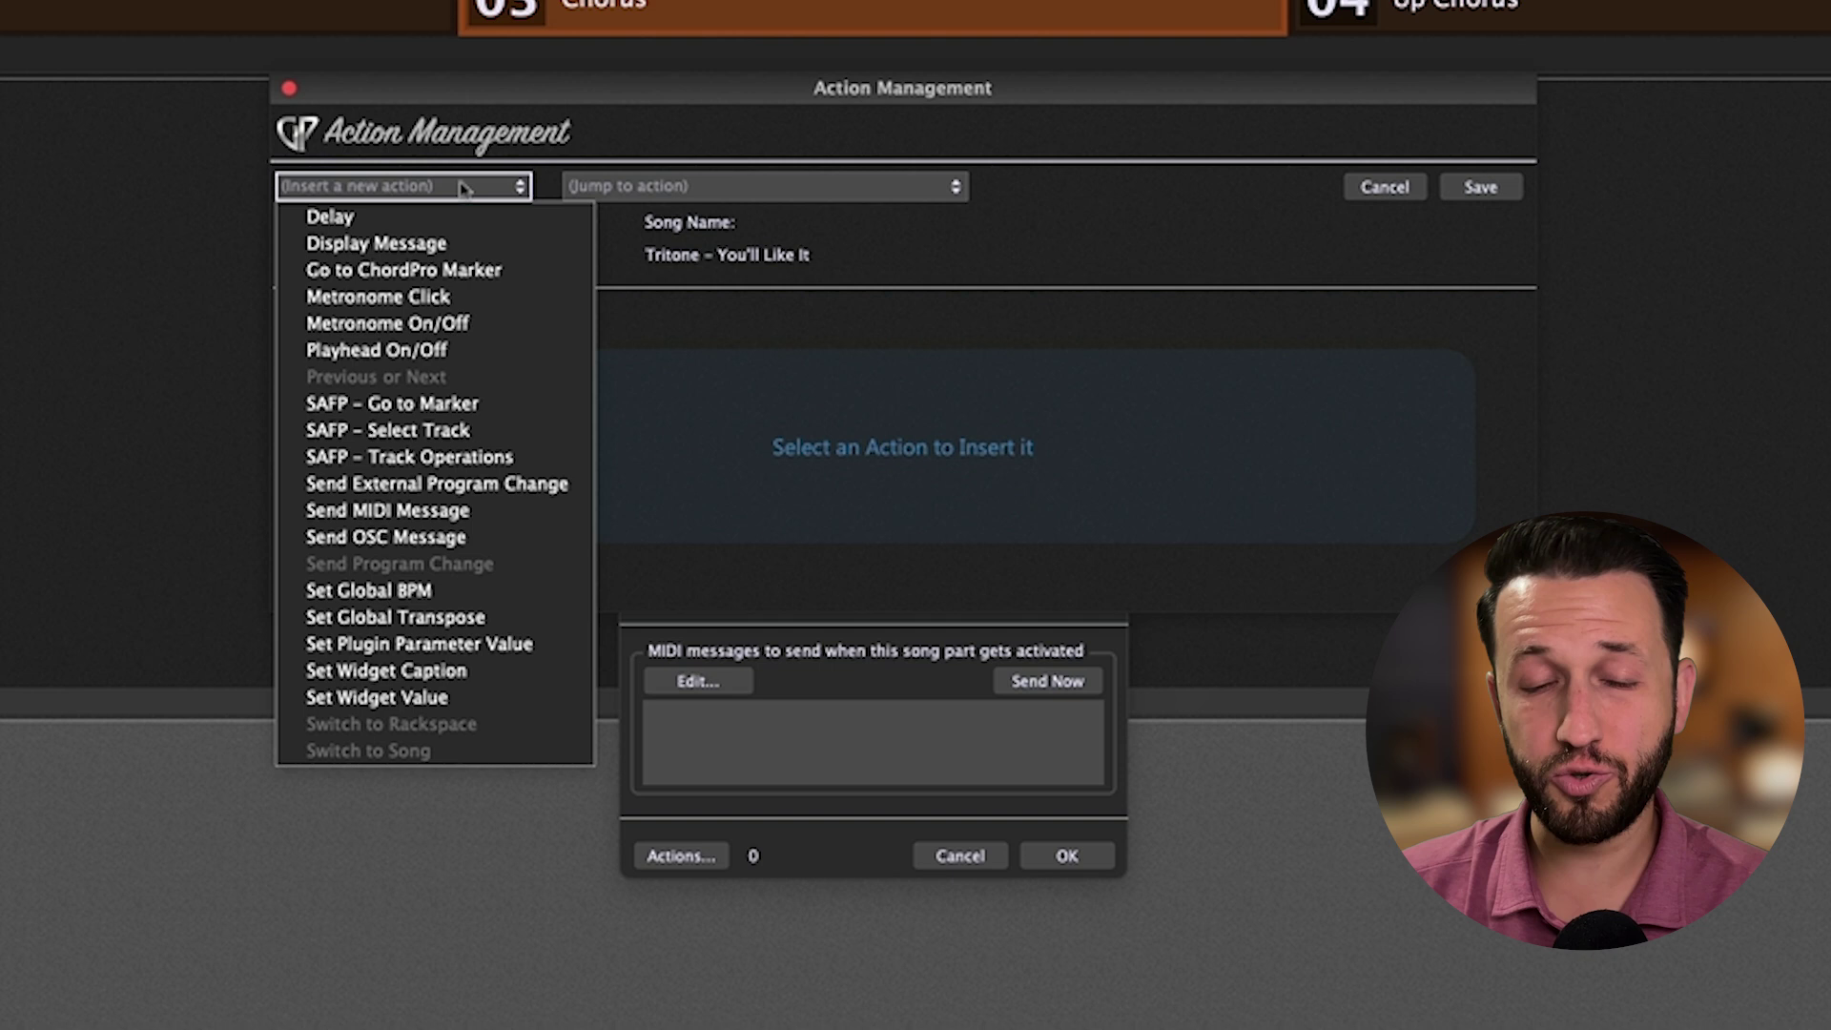
left_click(429, 403)
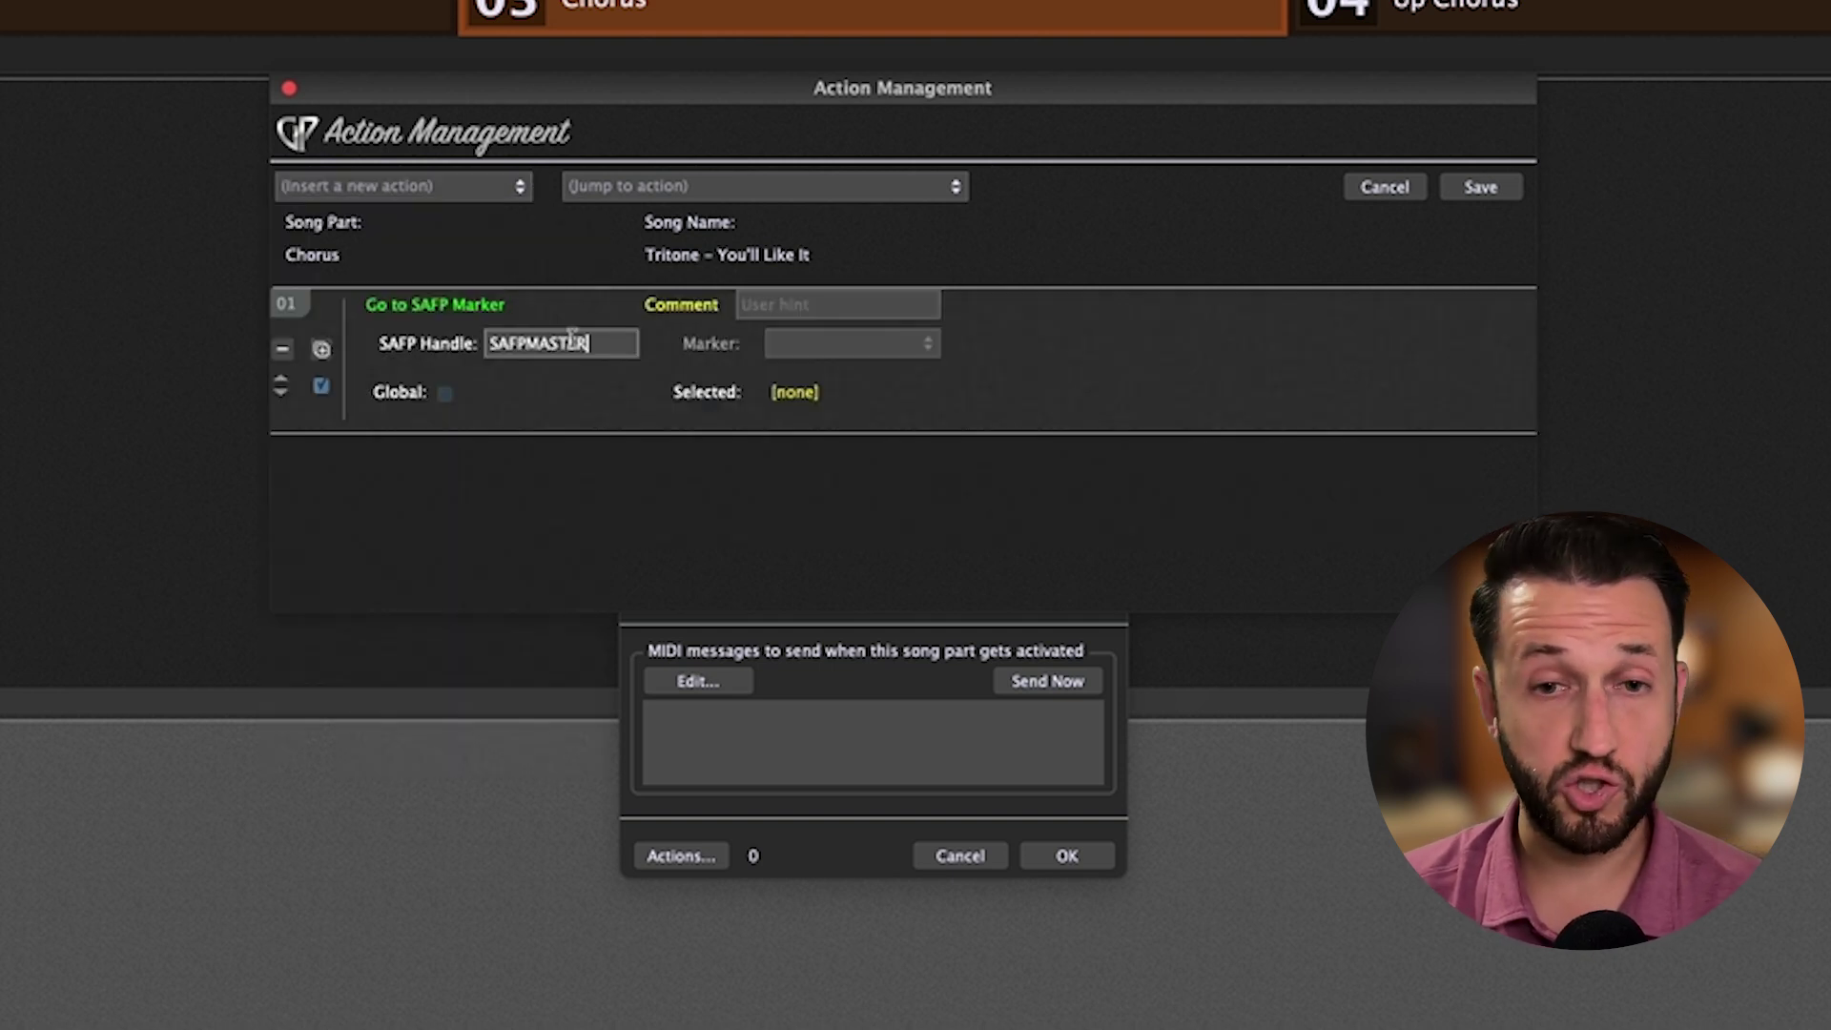
left_click(572, 343)
type("SAFPMASTER")
left_click(444, 392)
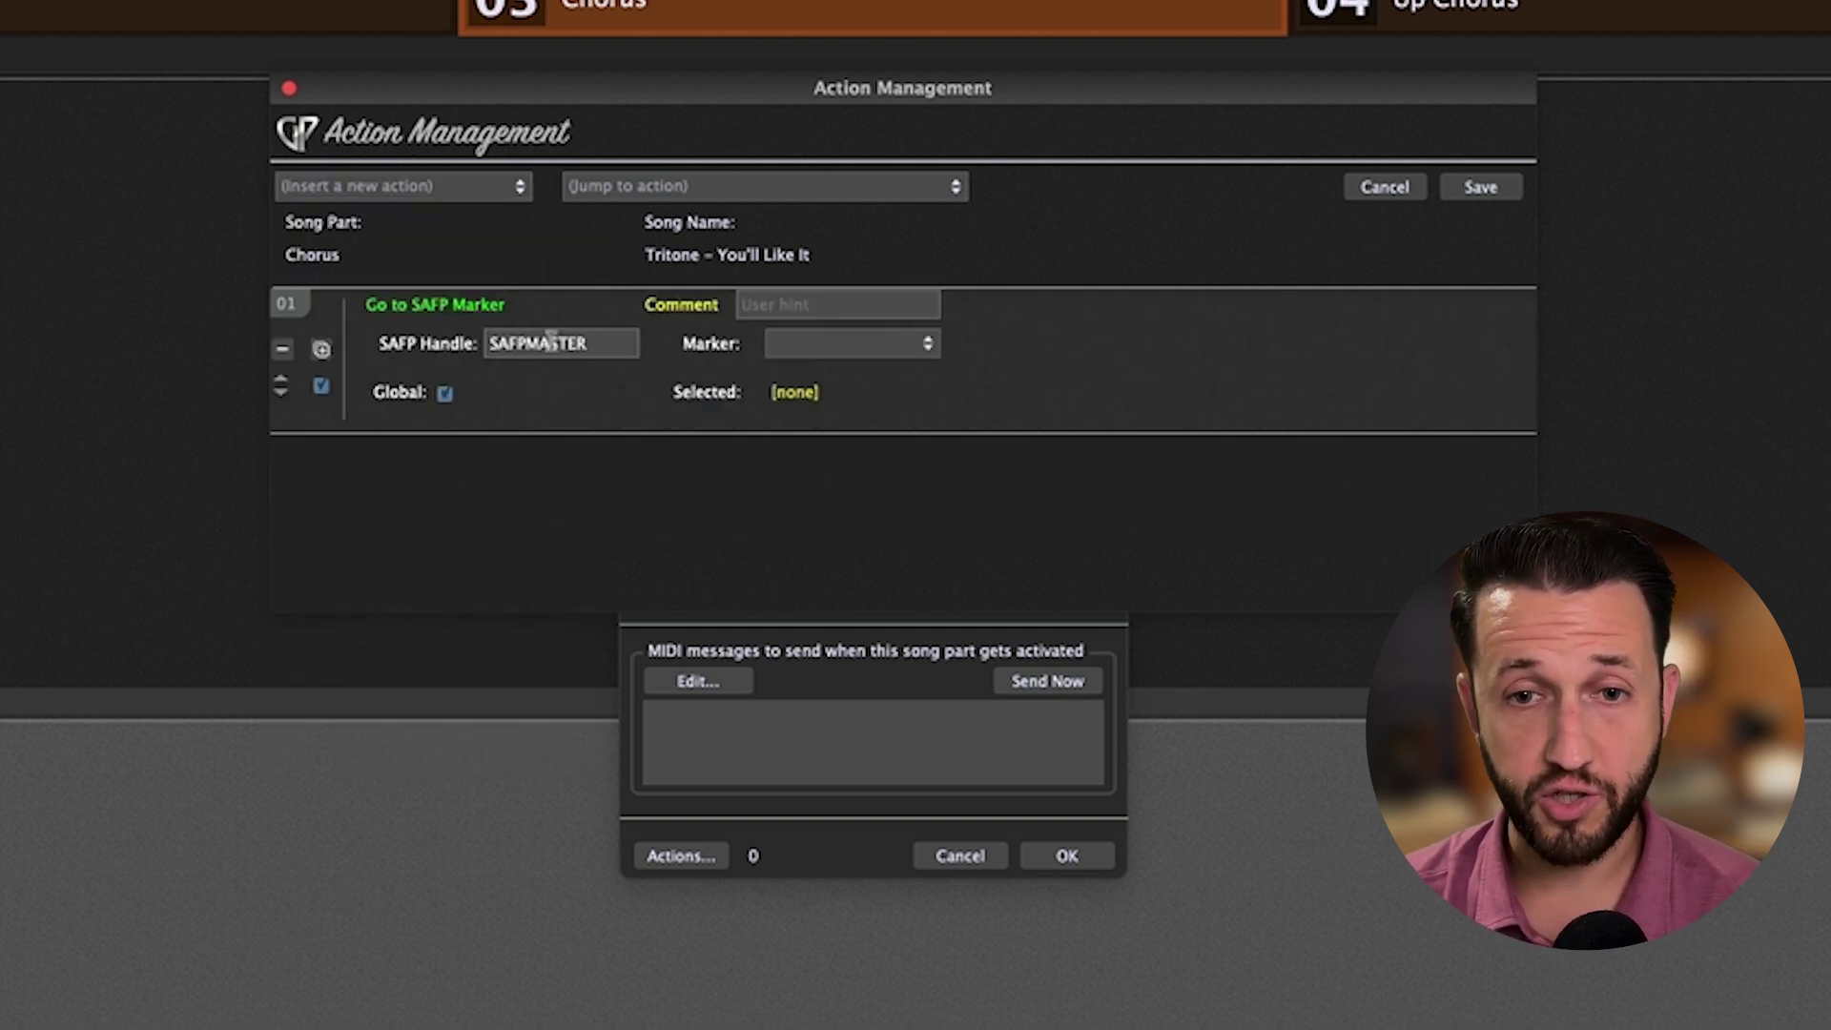
left_click(851, 351)
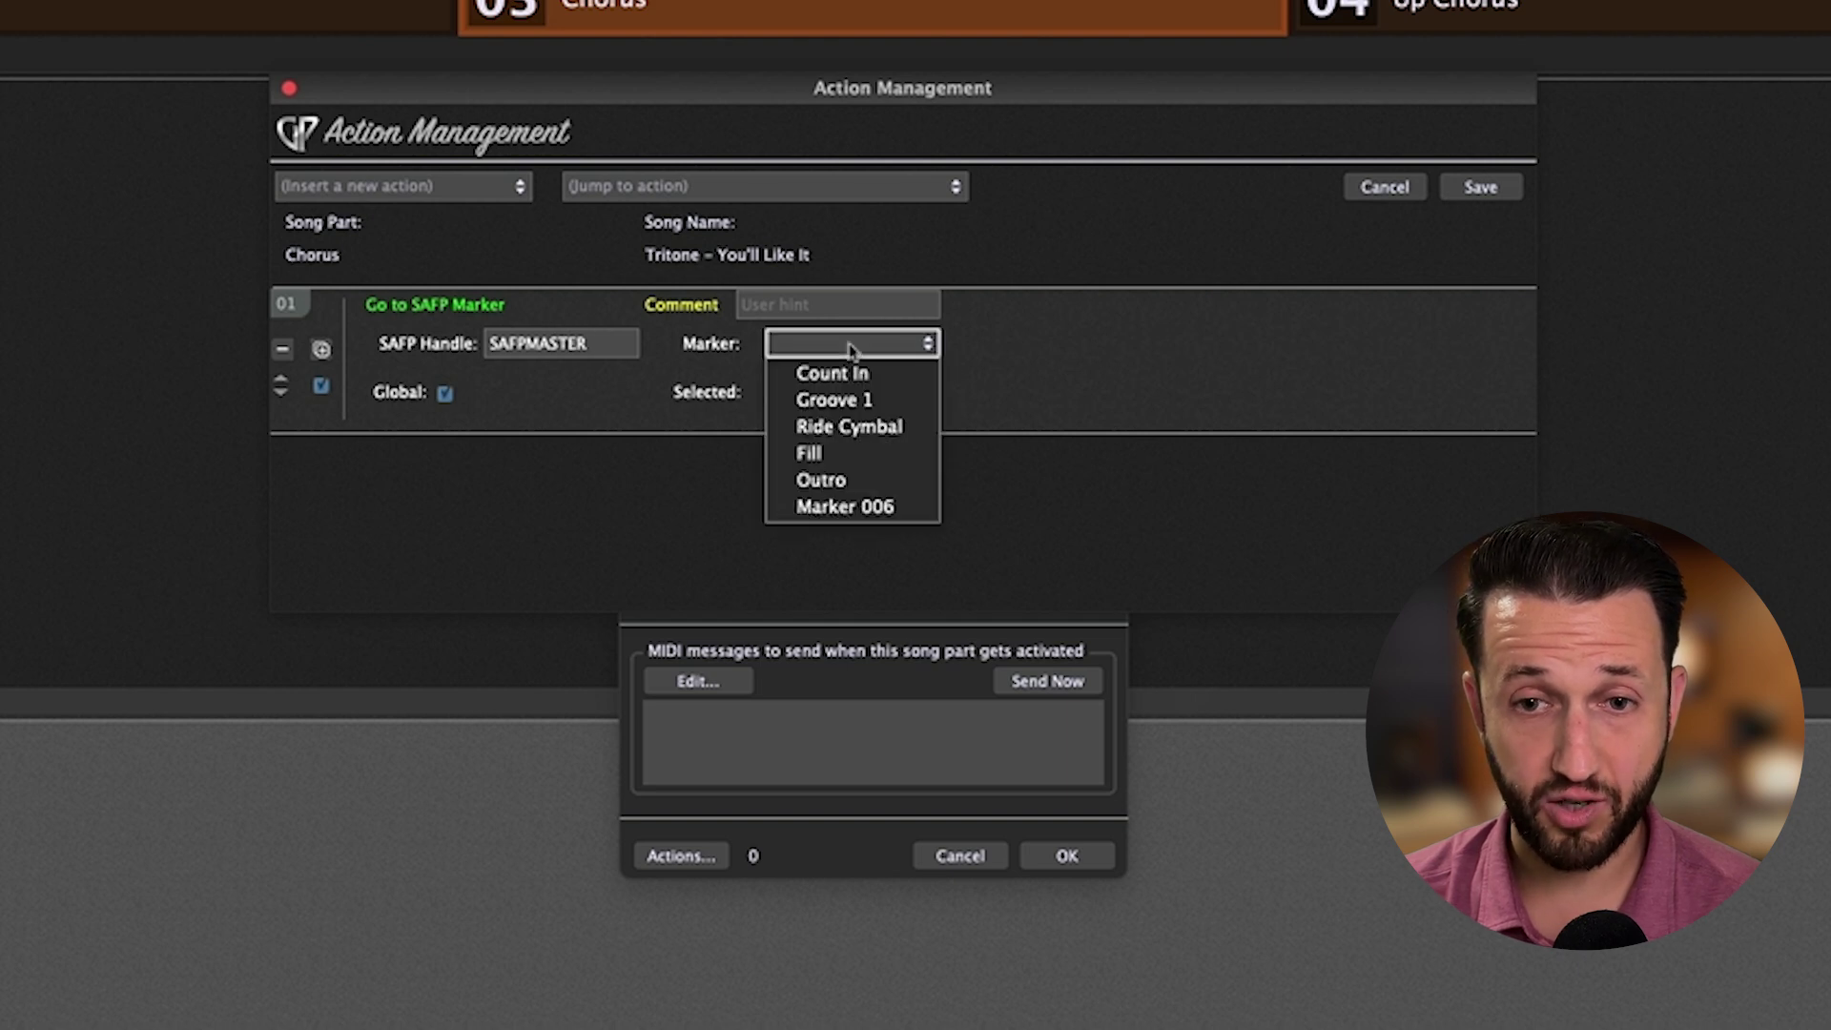
left_click(887, 426)
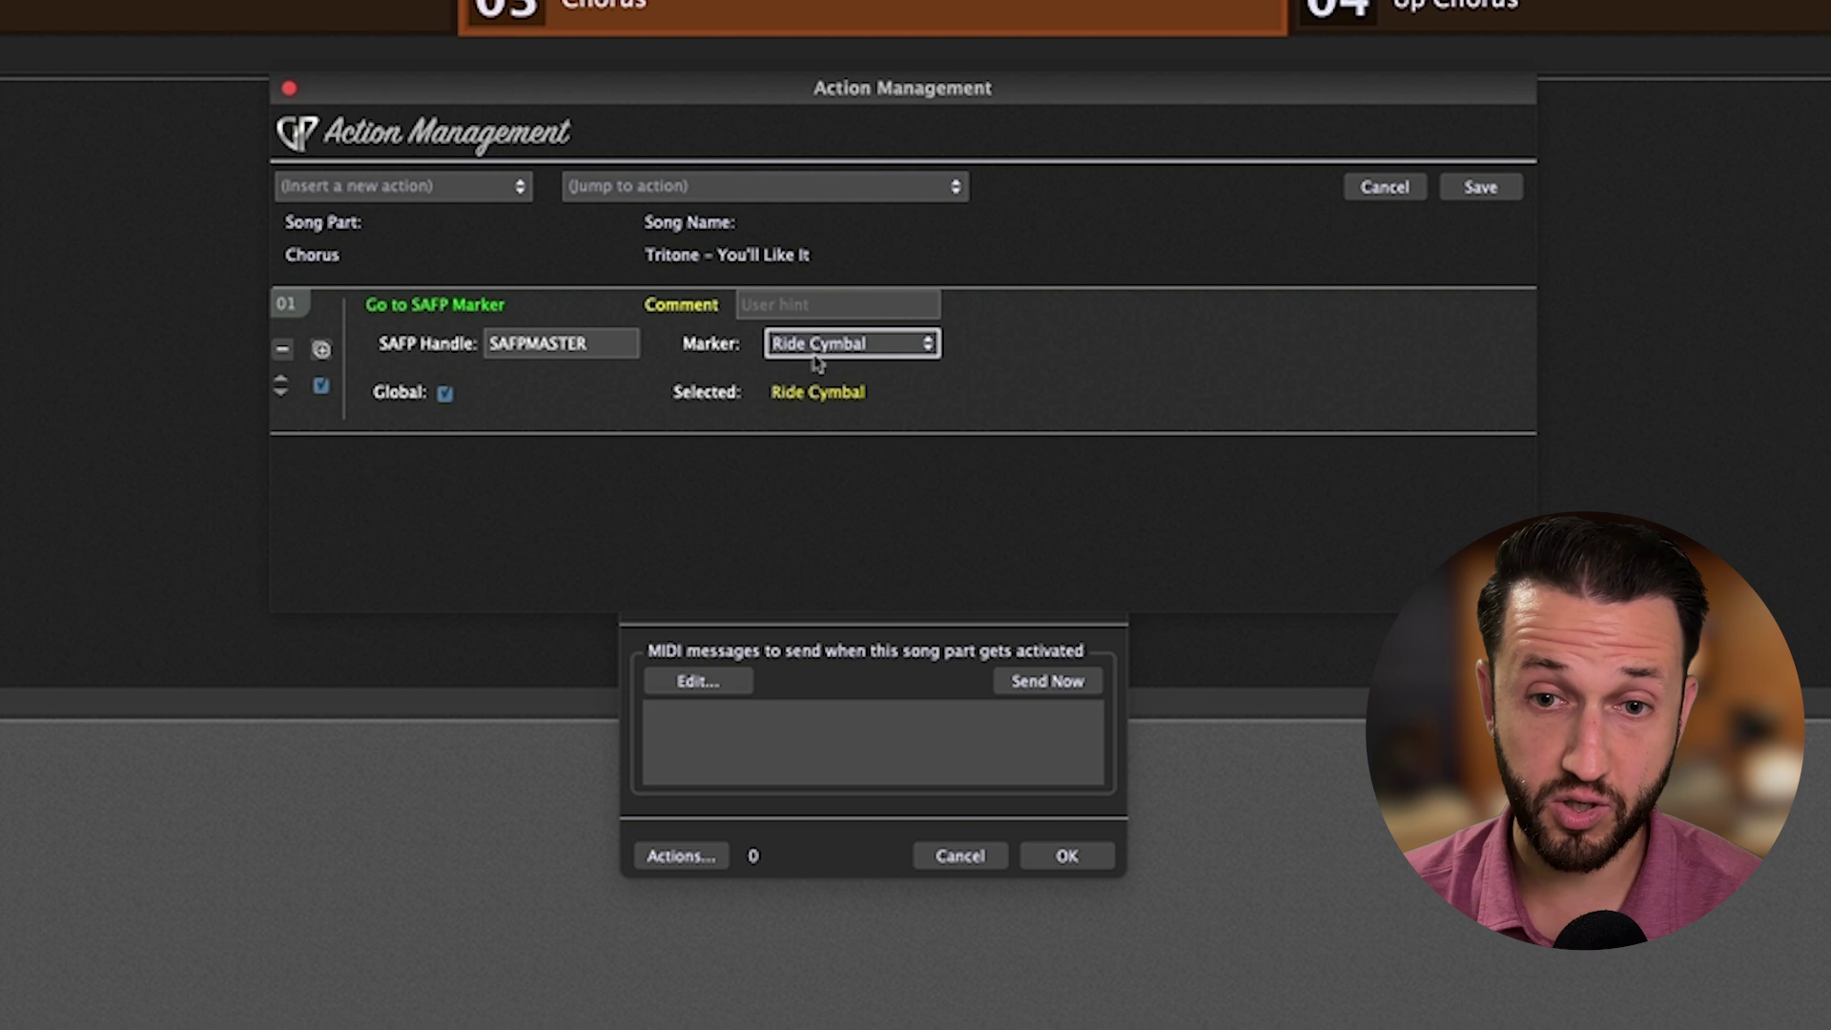
left_click(1481, 189)
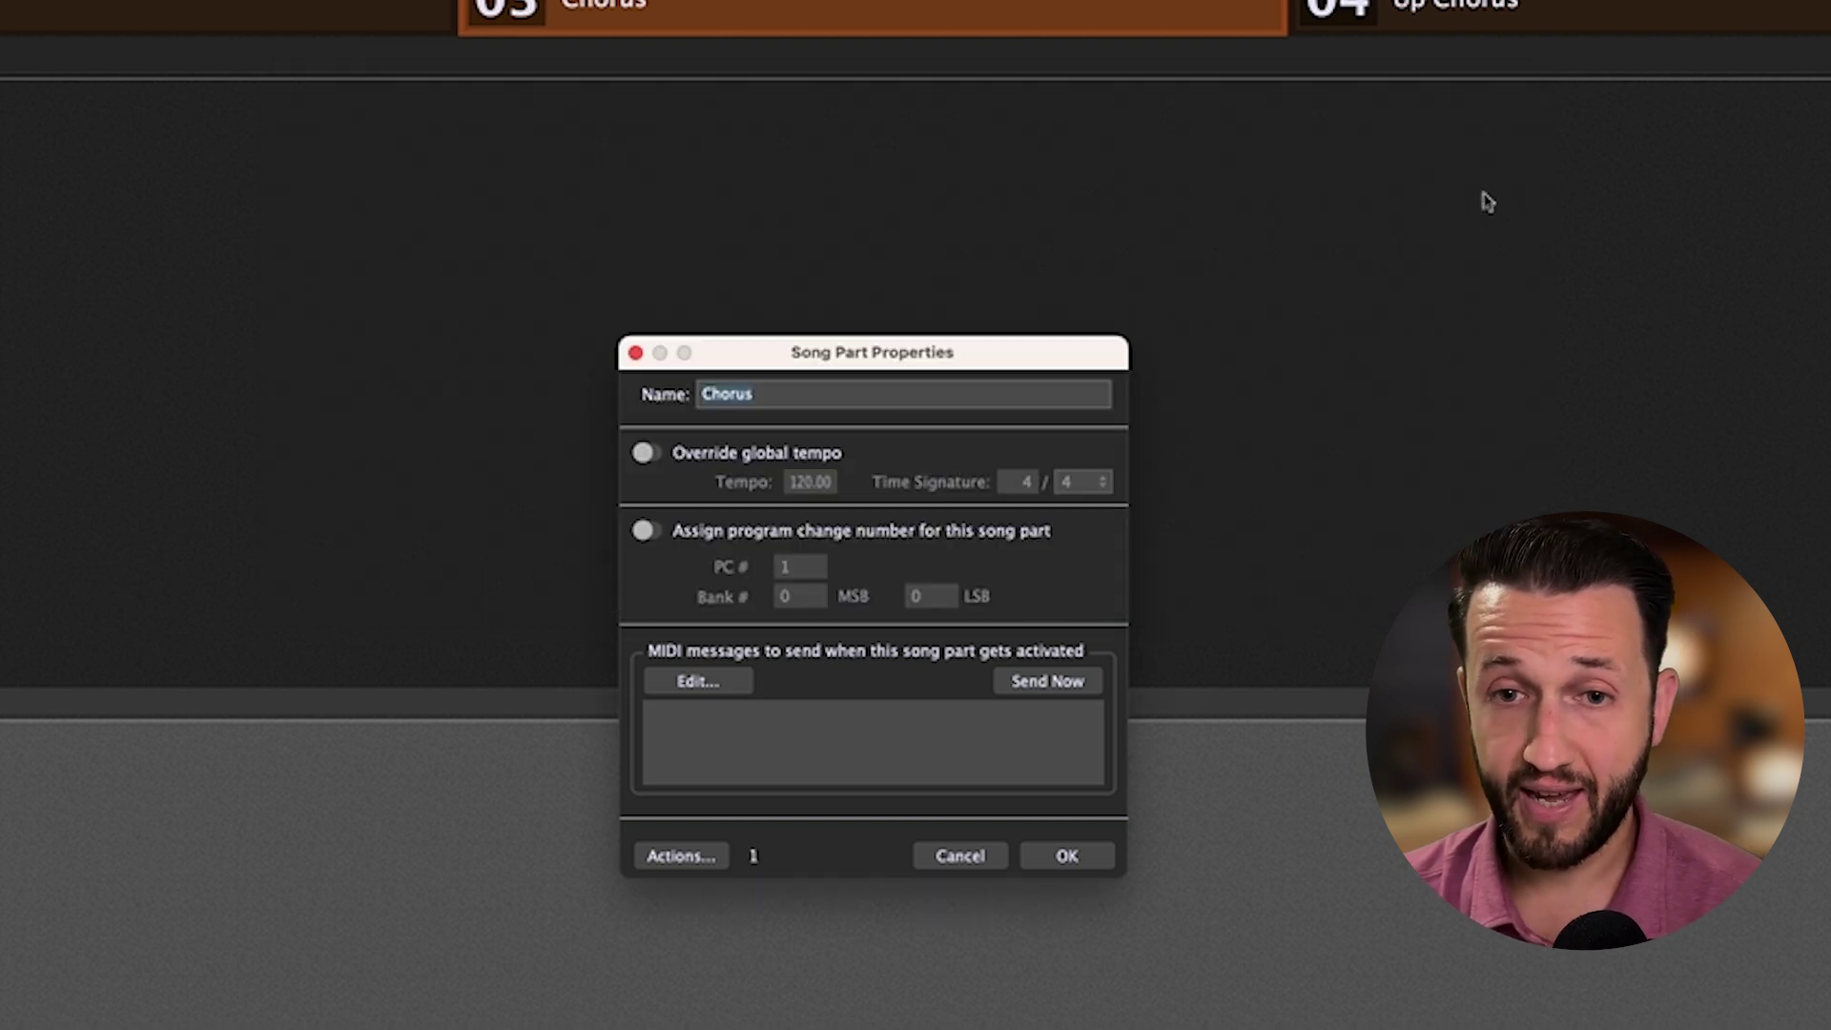
left_click(1087, 856)
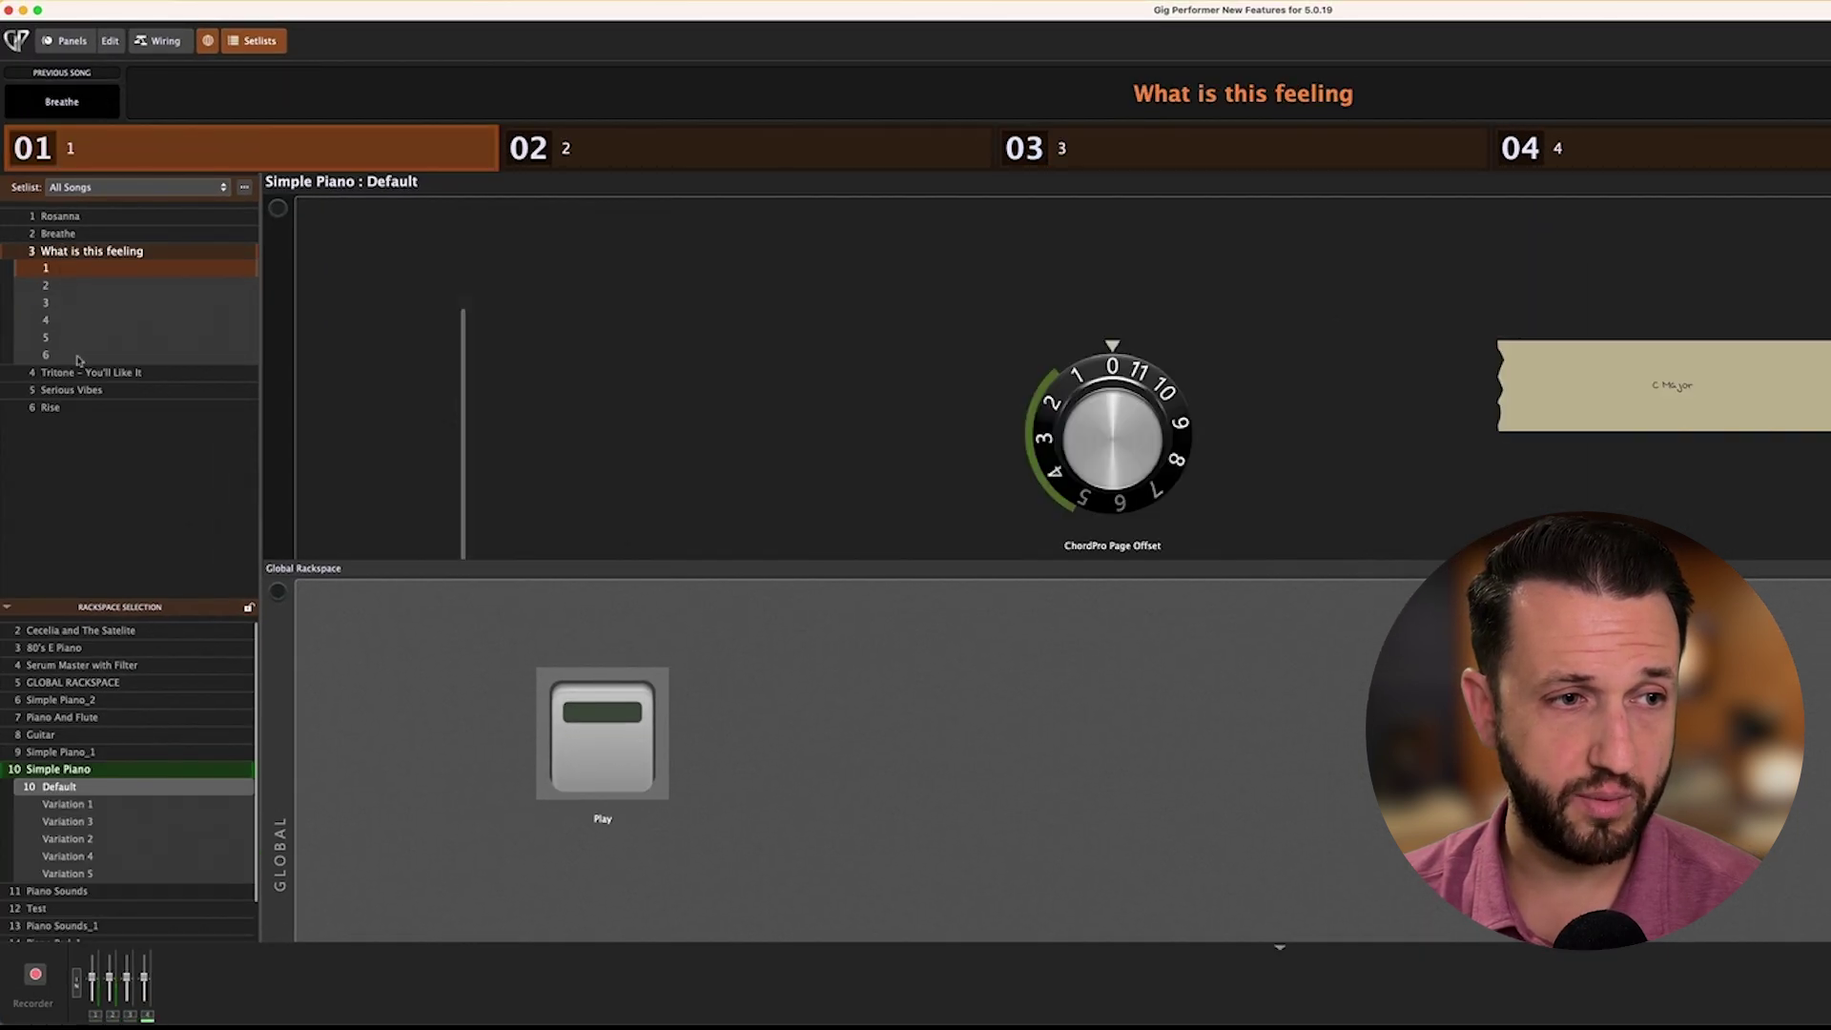
- Select Tritone – You'll Like It and its Chorus to test the Ride Cymbal jump, then stop playback
left_click(82, 372)
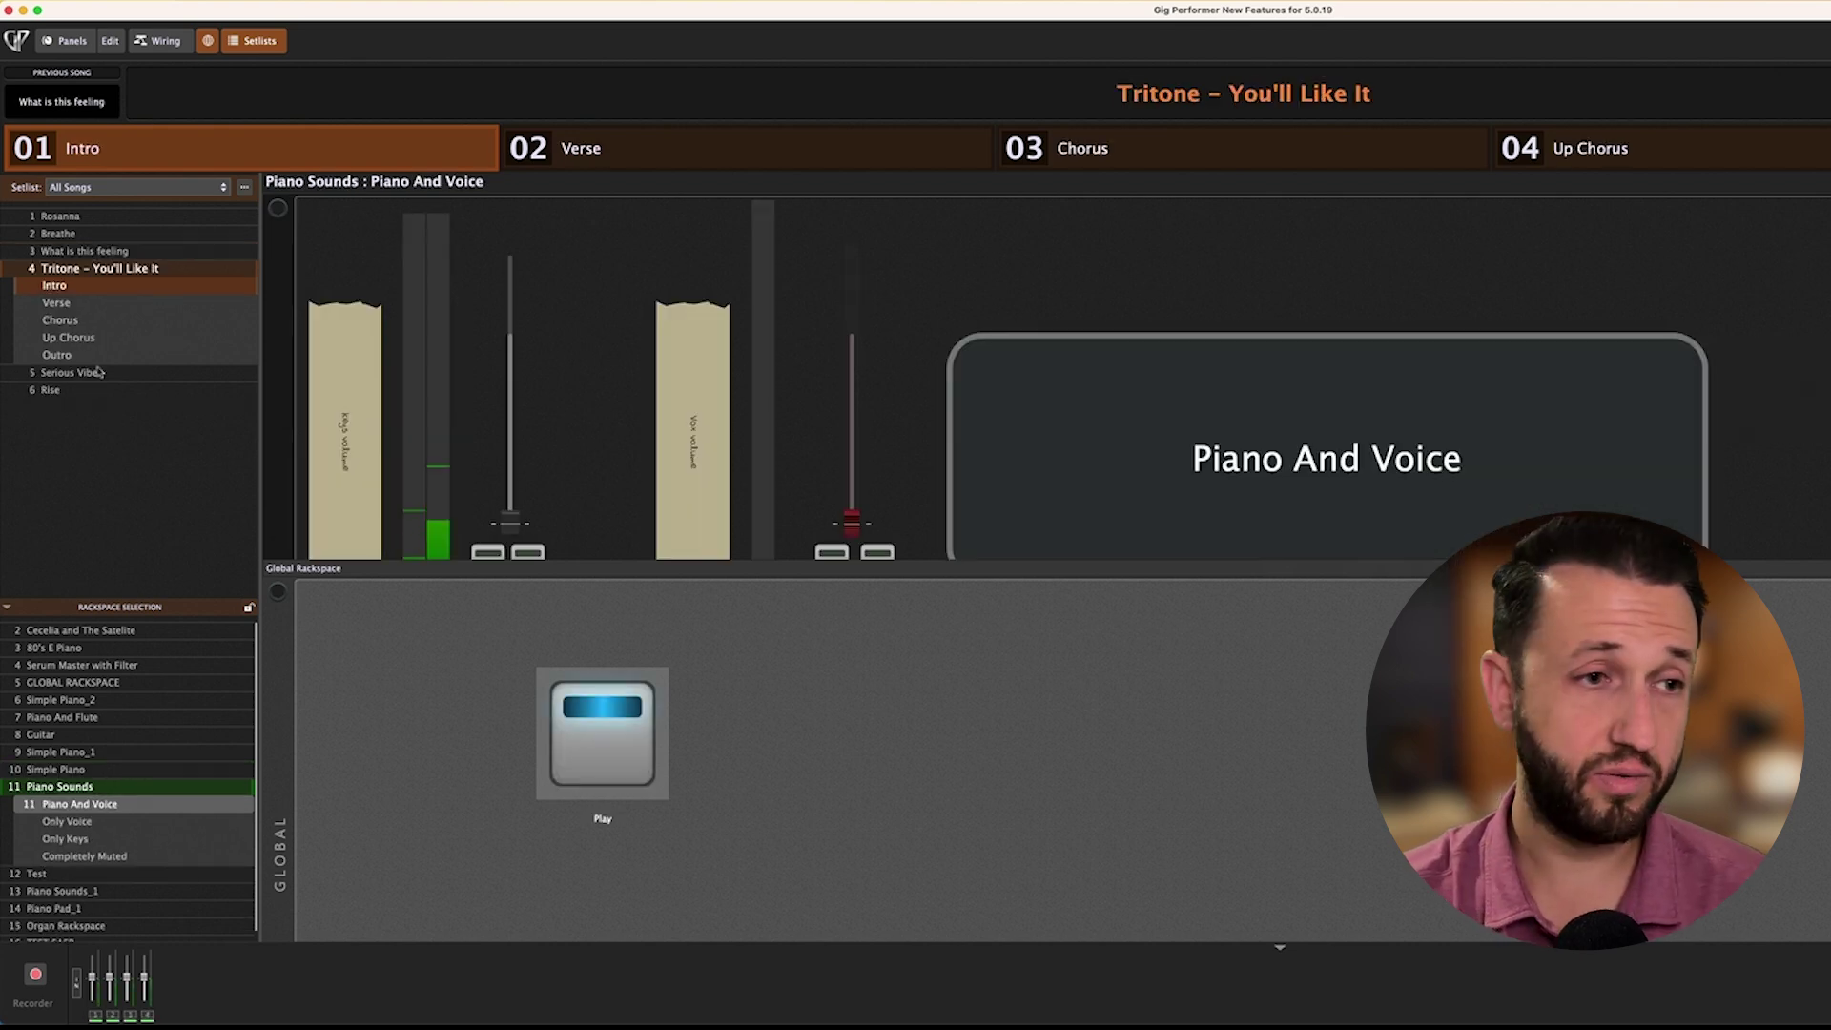
left_click(82, 322)
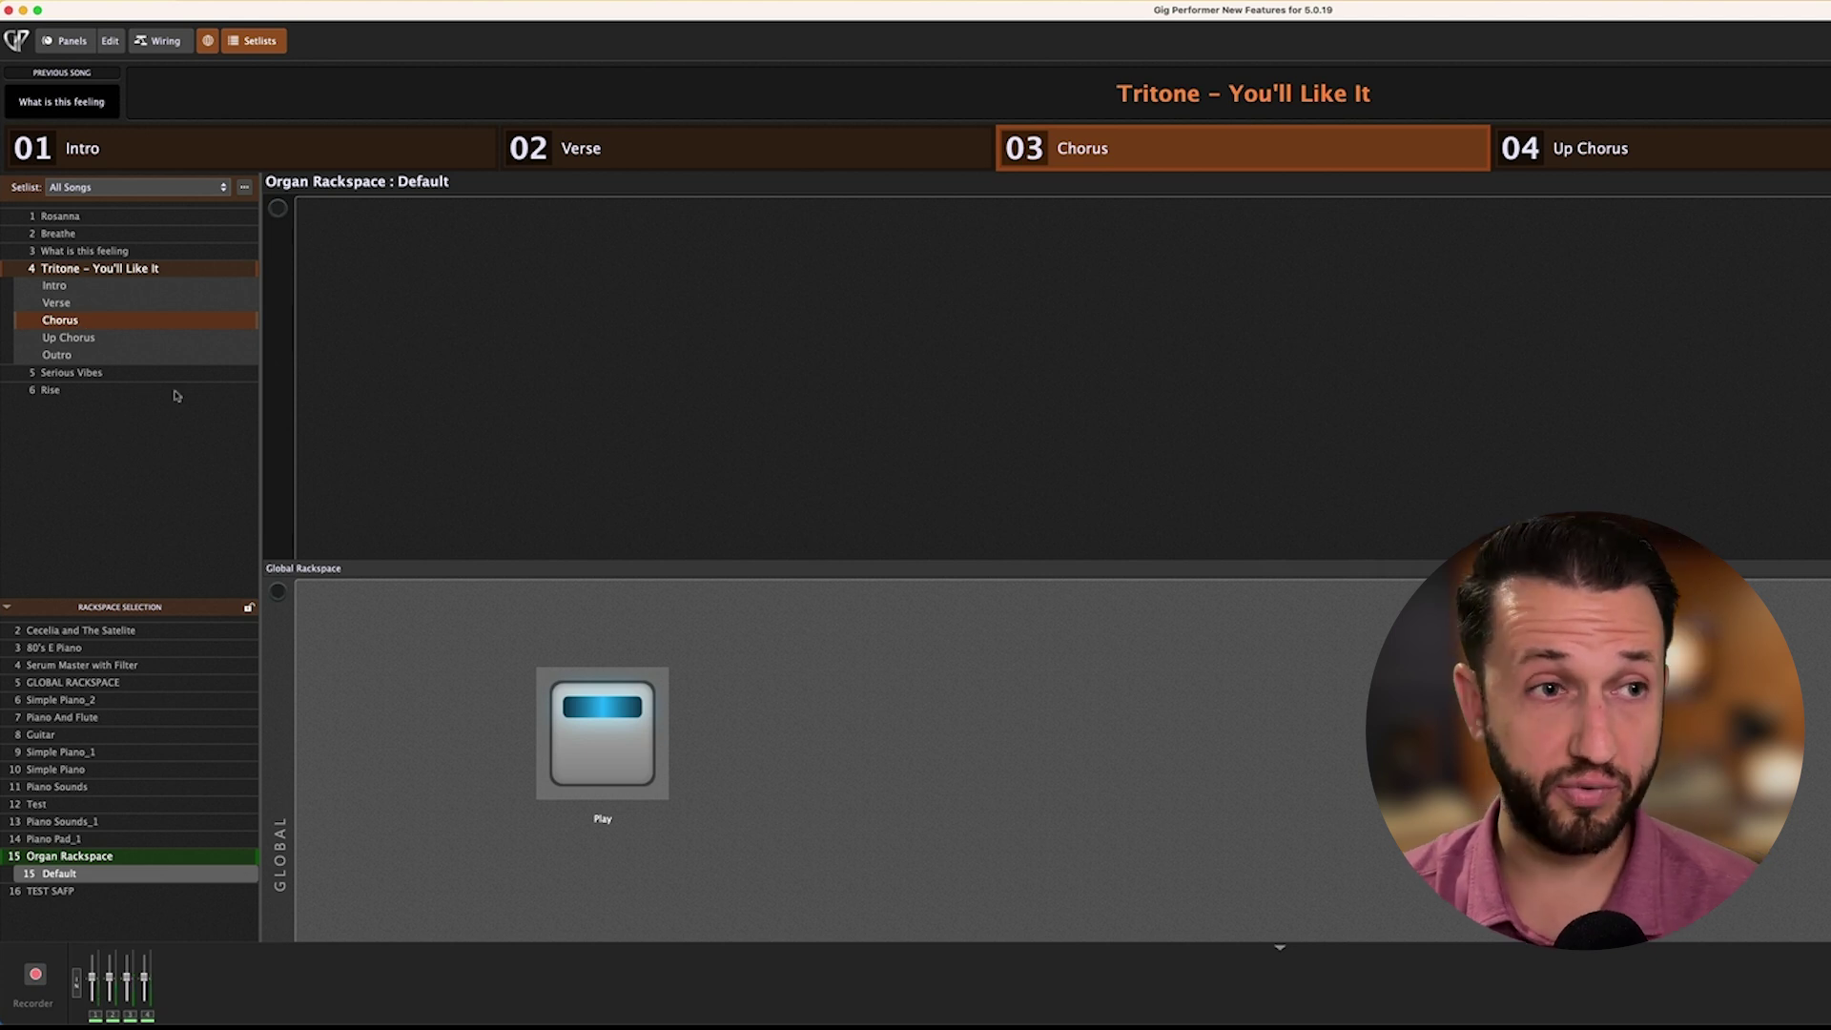
left_click(584, 722)
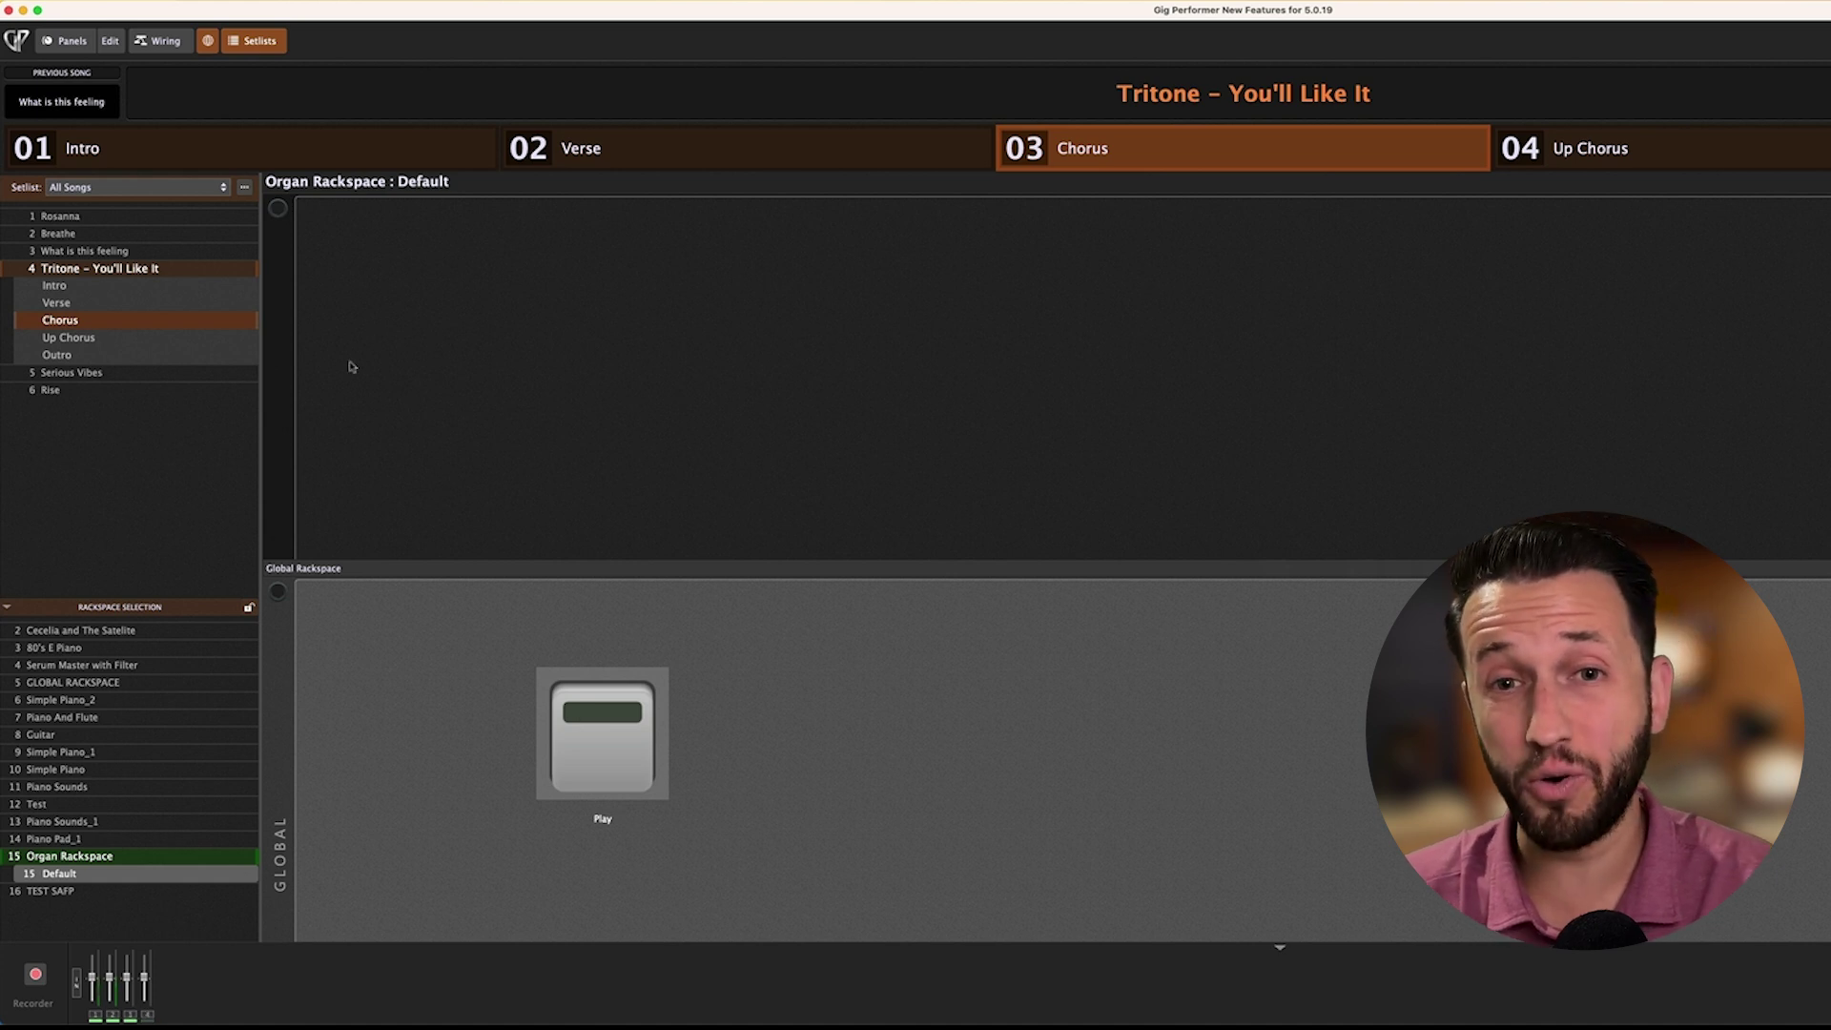
left_click(171, 41)
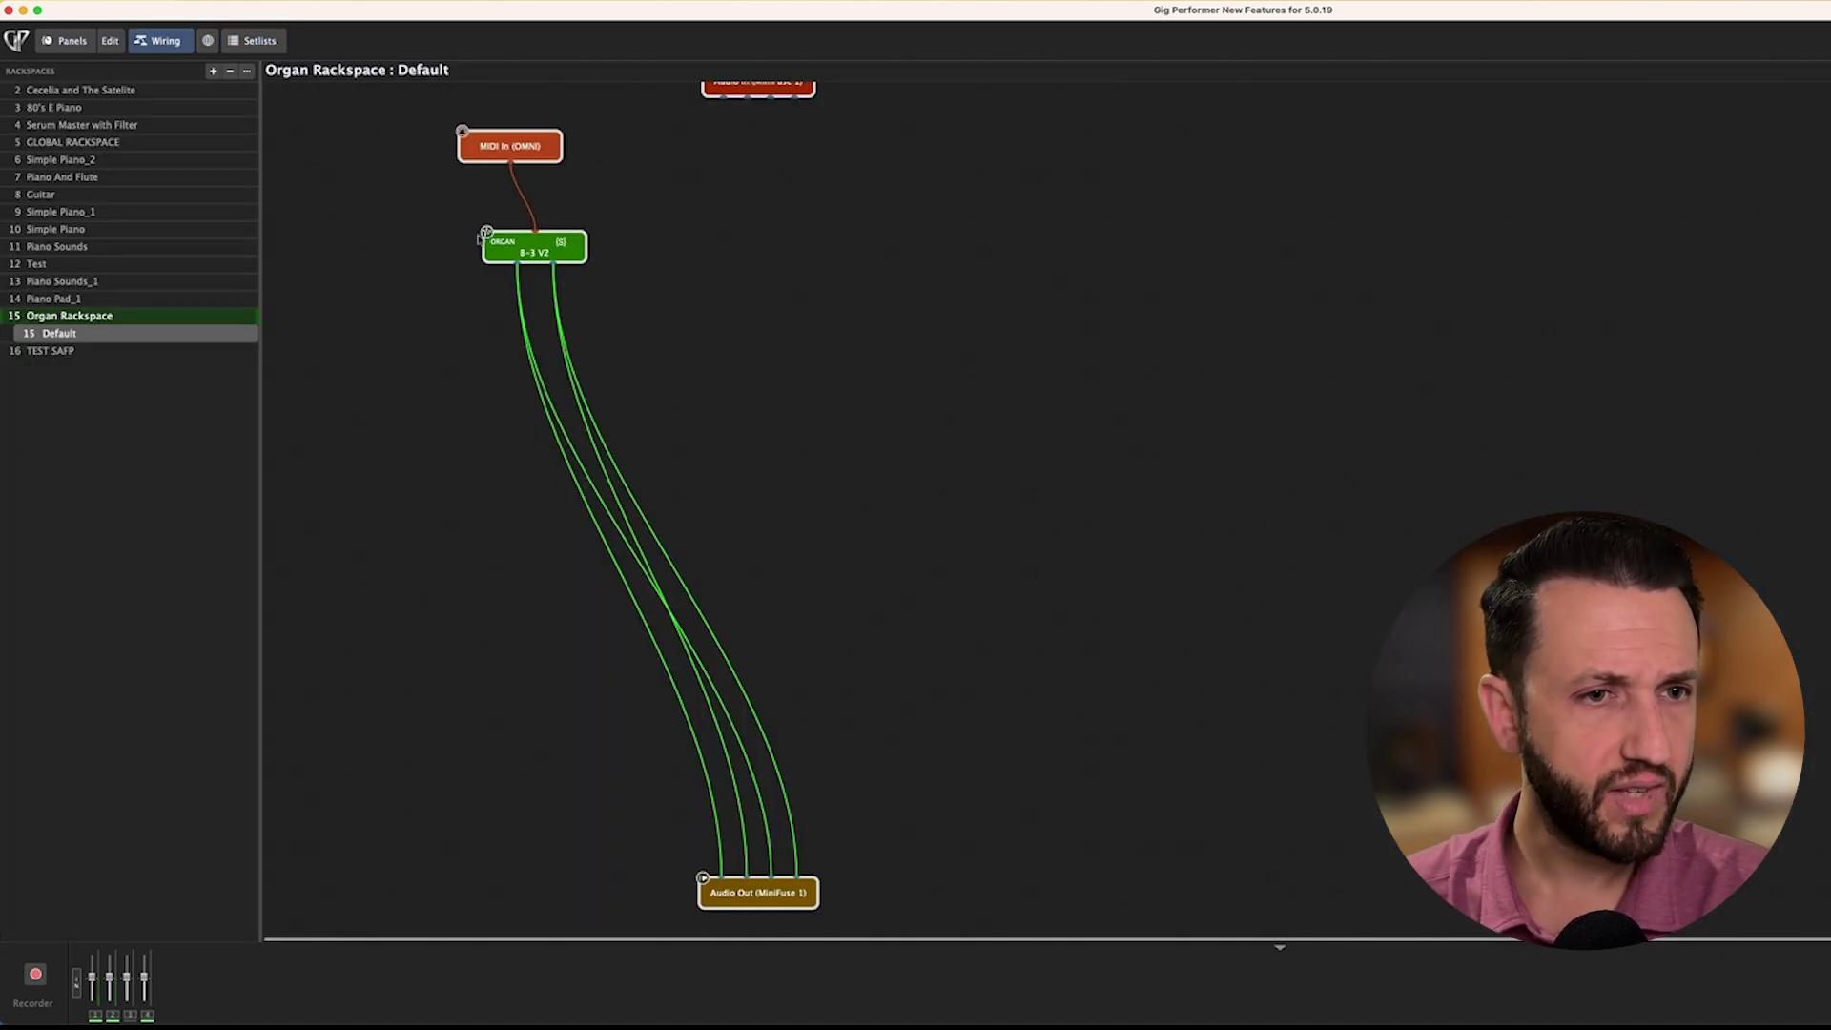
- In Jazz Drums.mp3, add a marker at 00:40.016 named Parameter Adjustment, then close the player
left_click(208, 40)
double_click(677, 386)
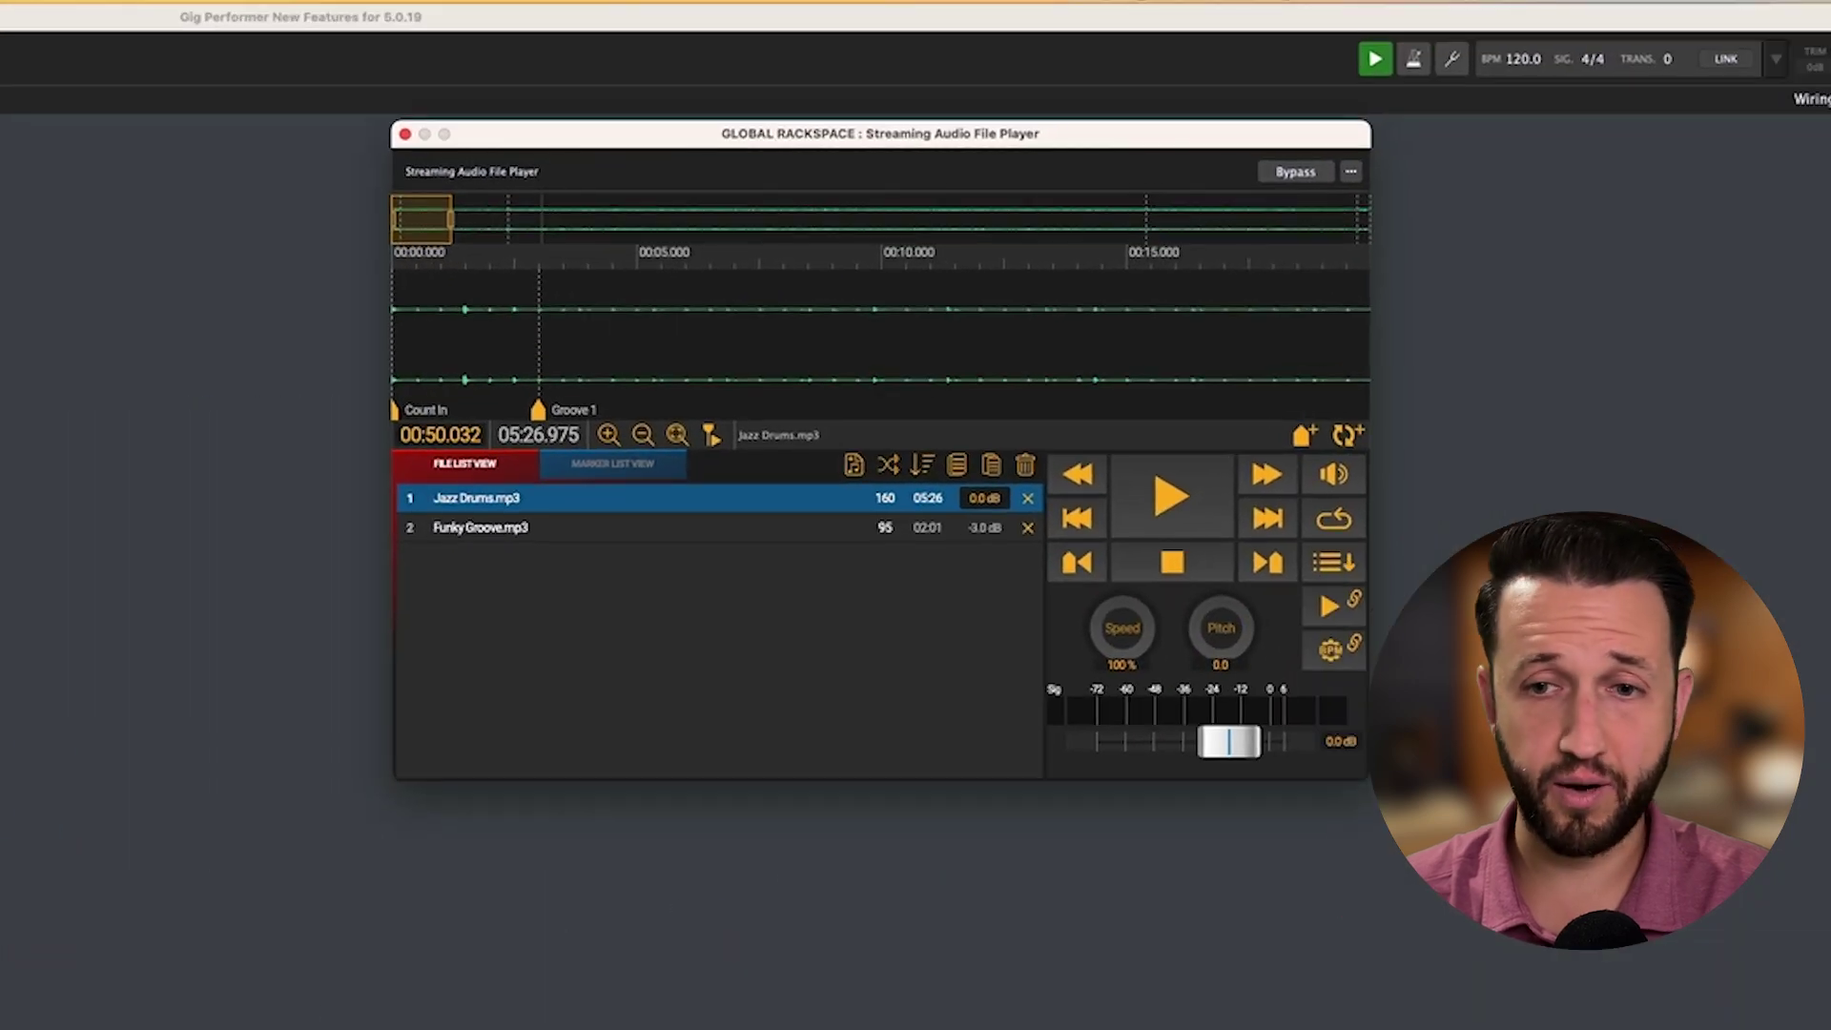
left_click(1497, 334)
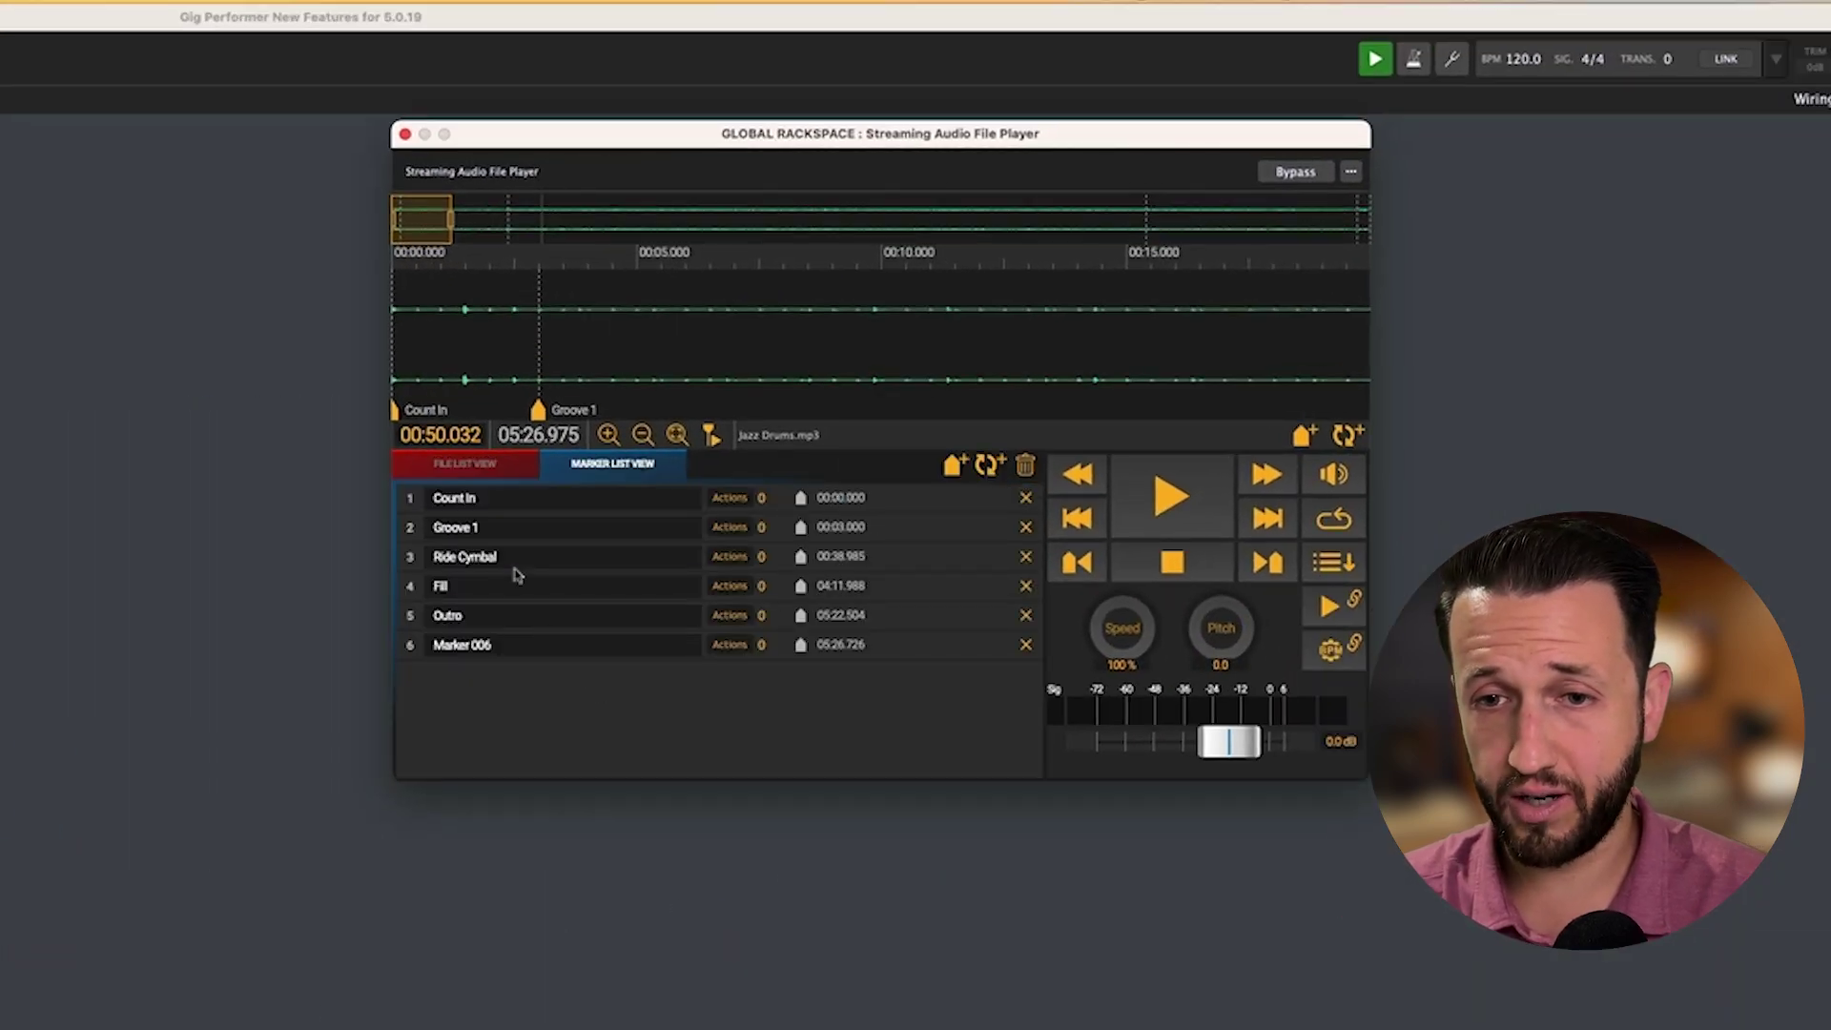
left_click(434, 563)
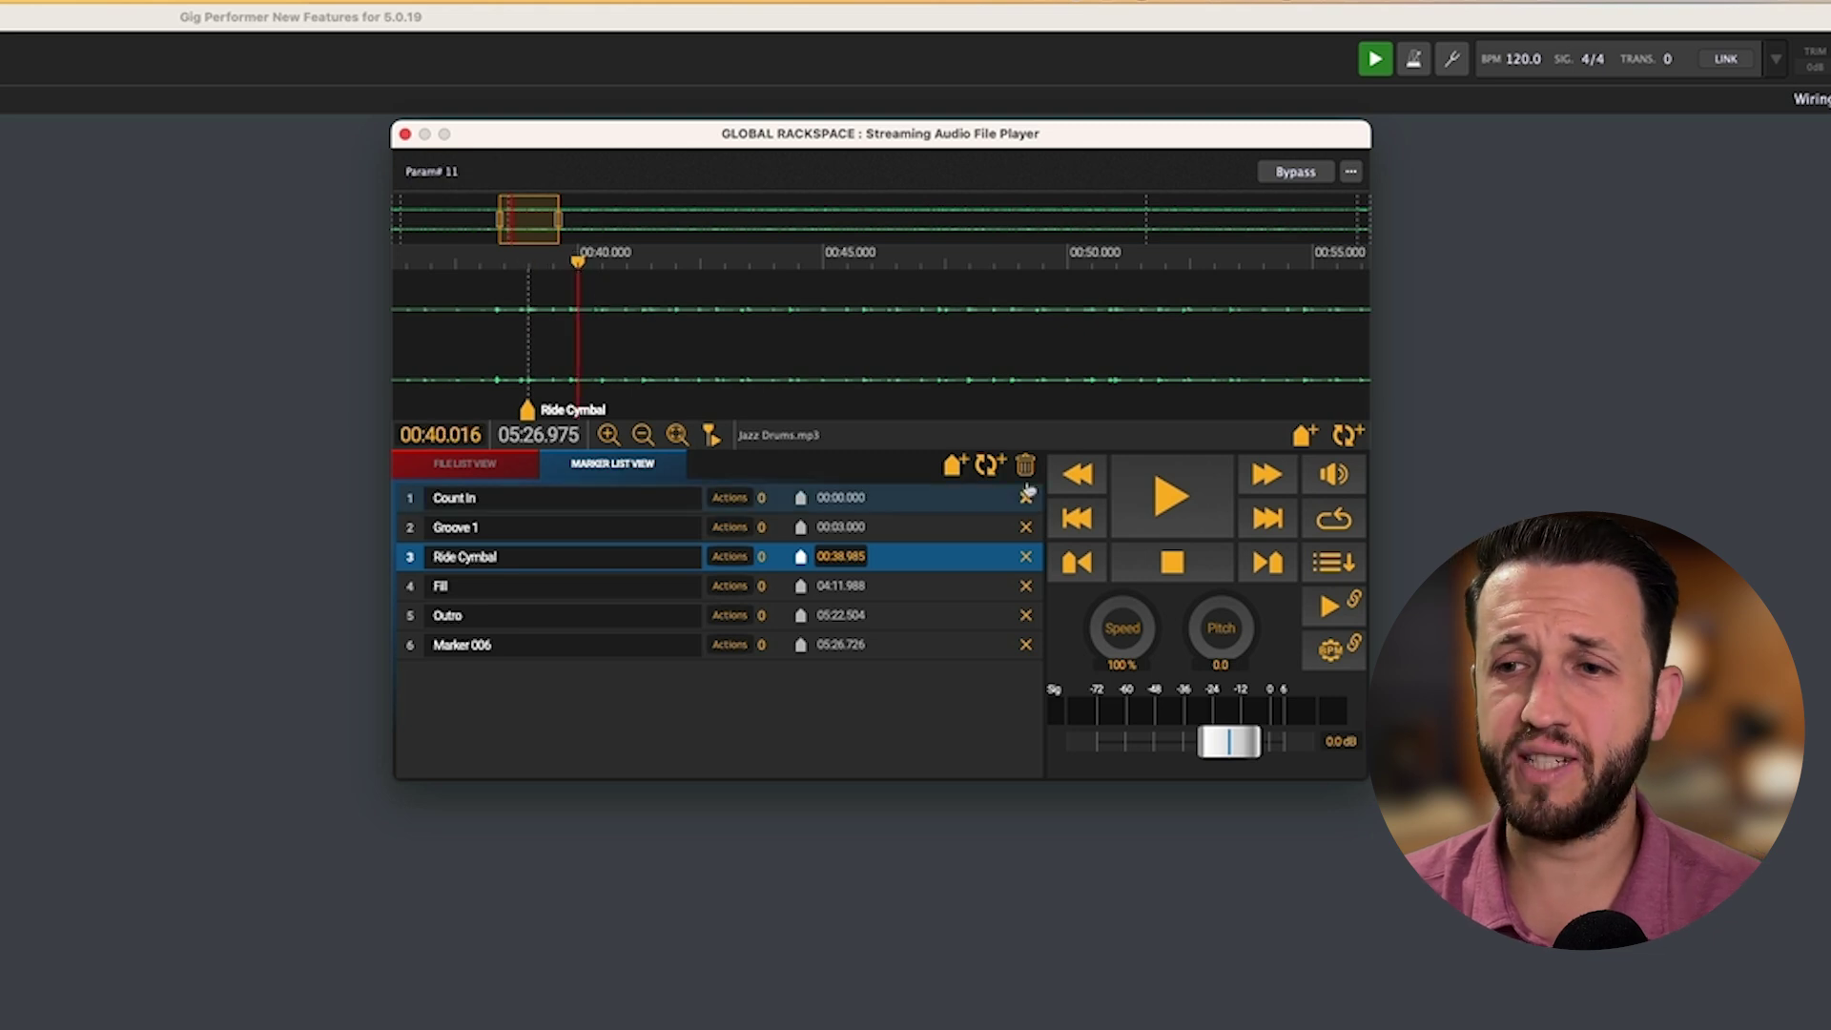
left_click(956, 467)
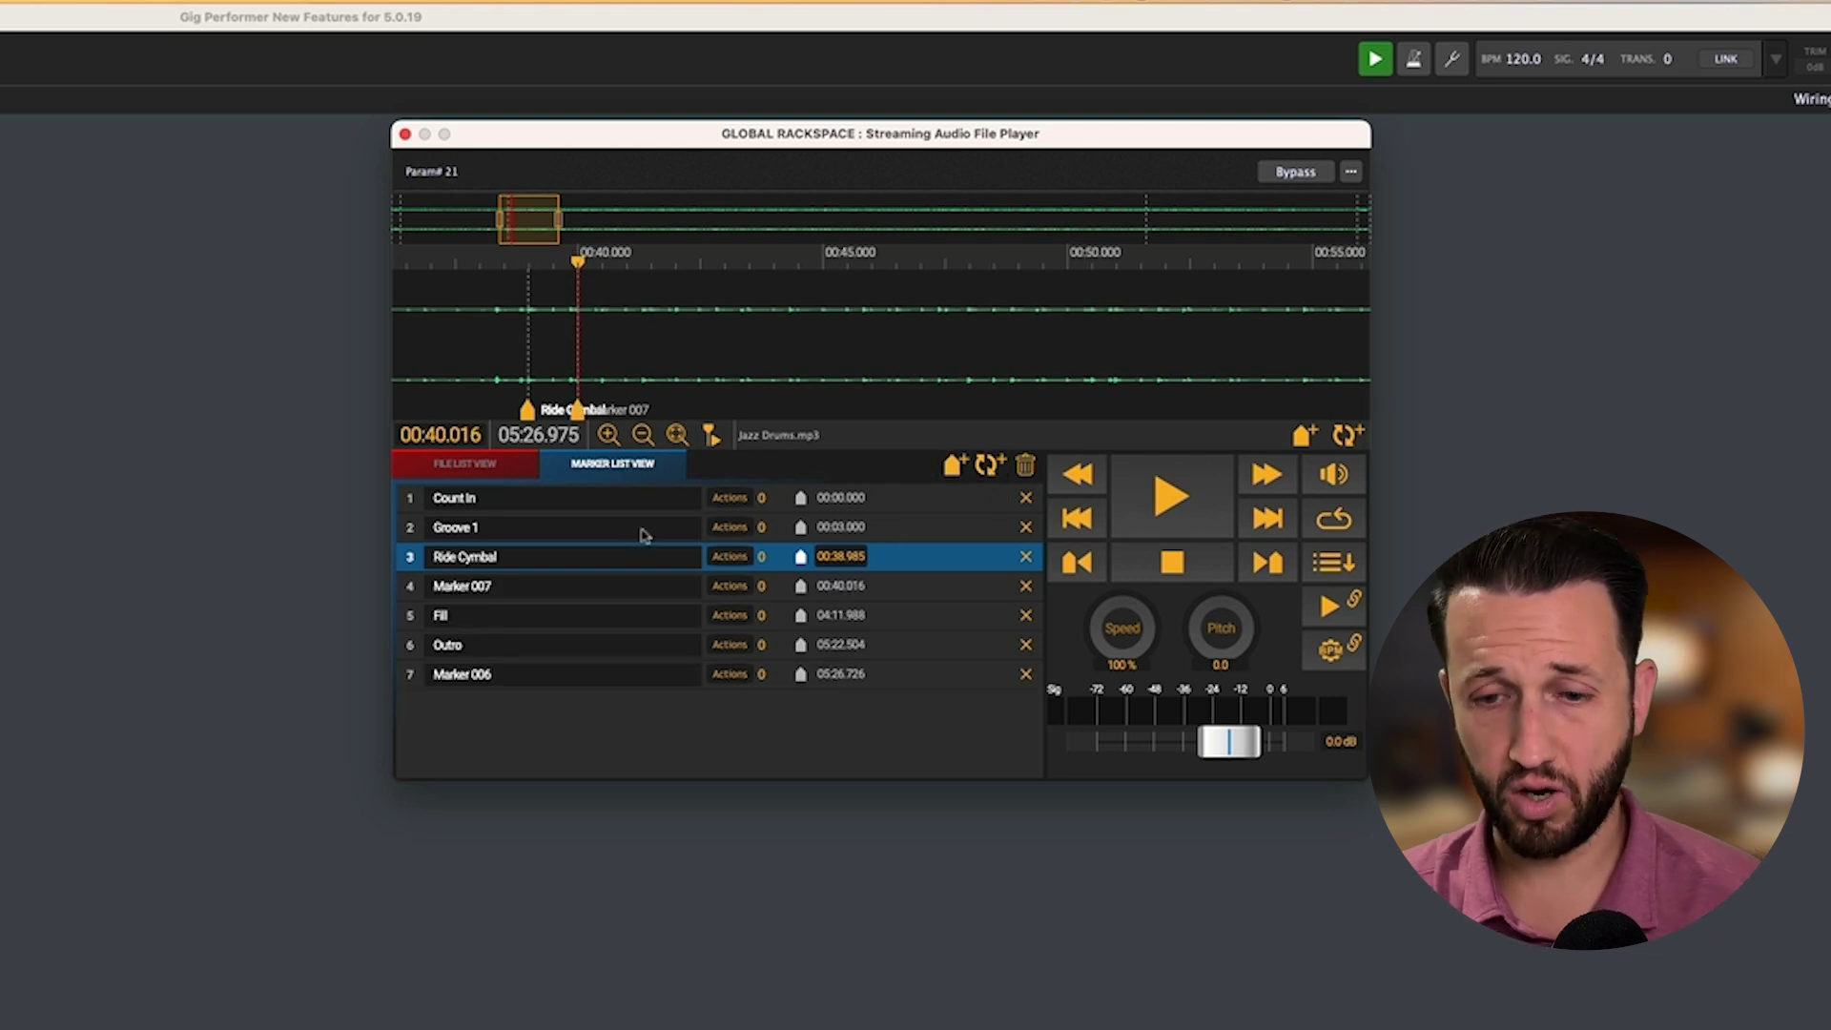
double_click(486, 585)
type("Par")
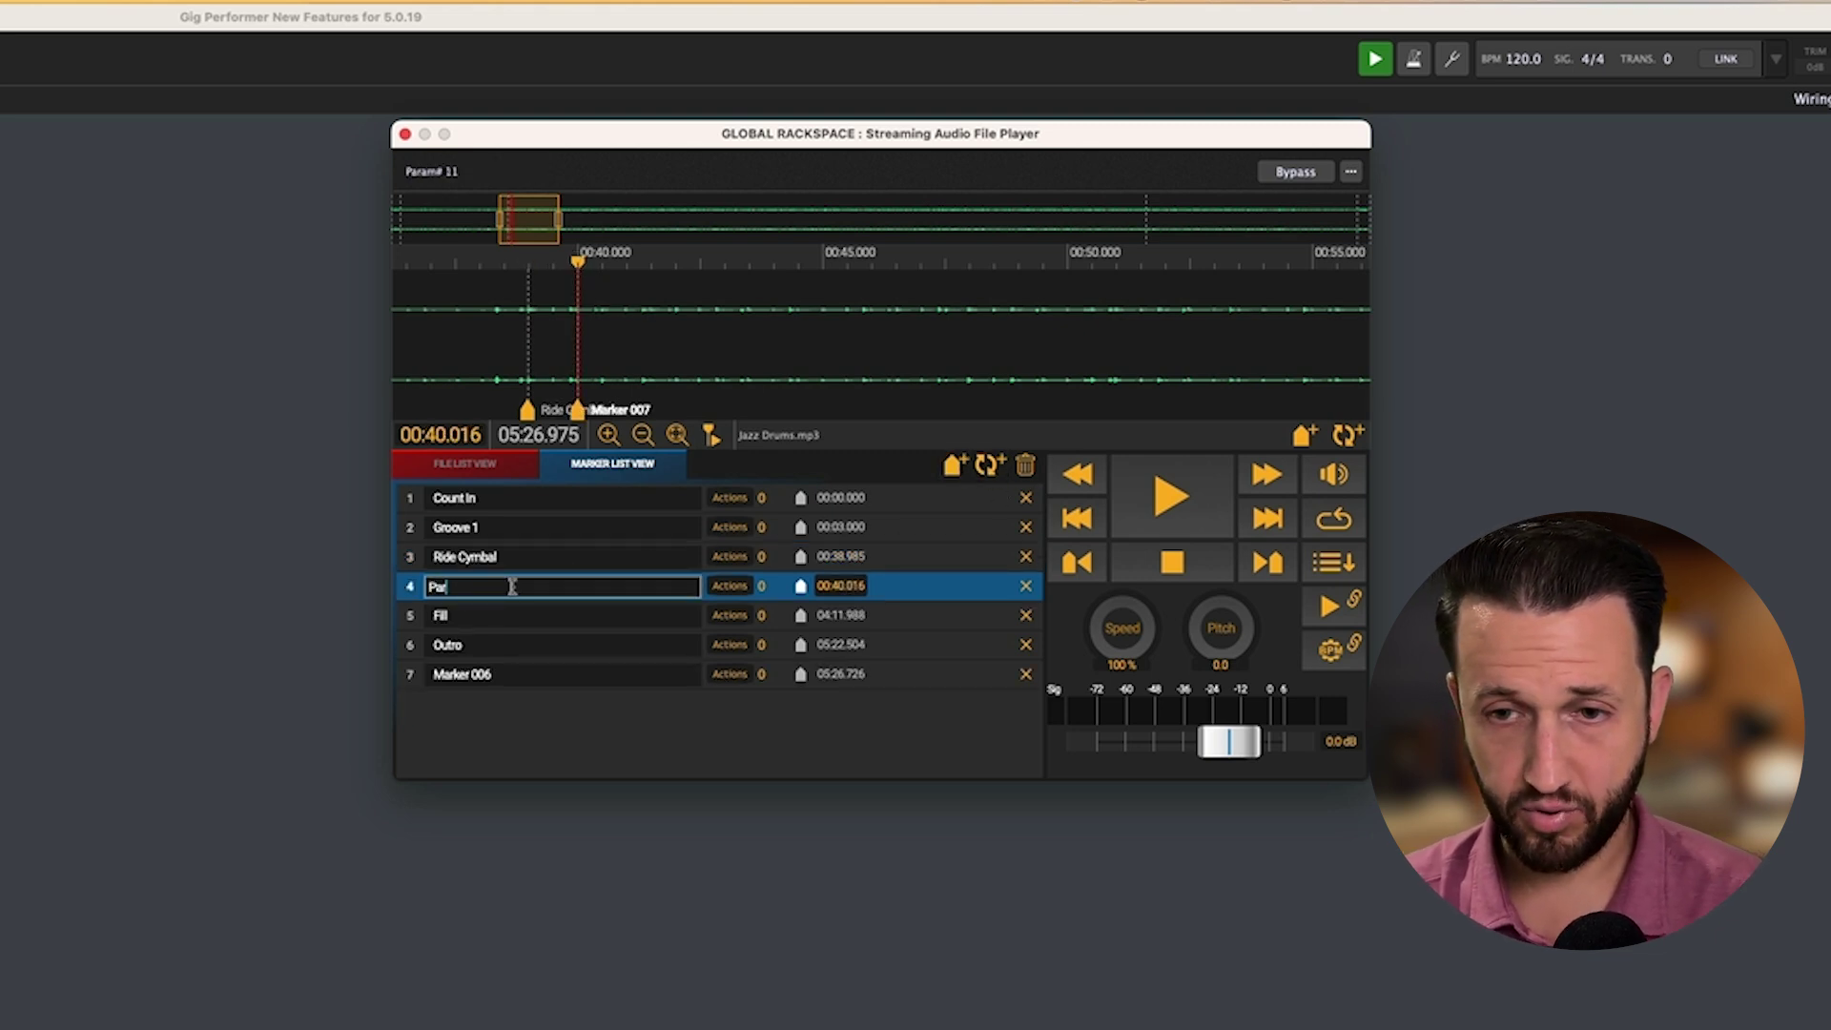
type("ameter Adjustment")
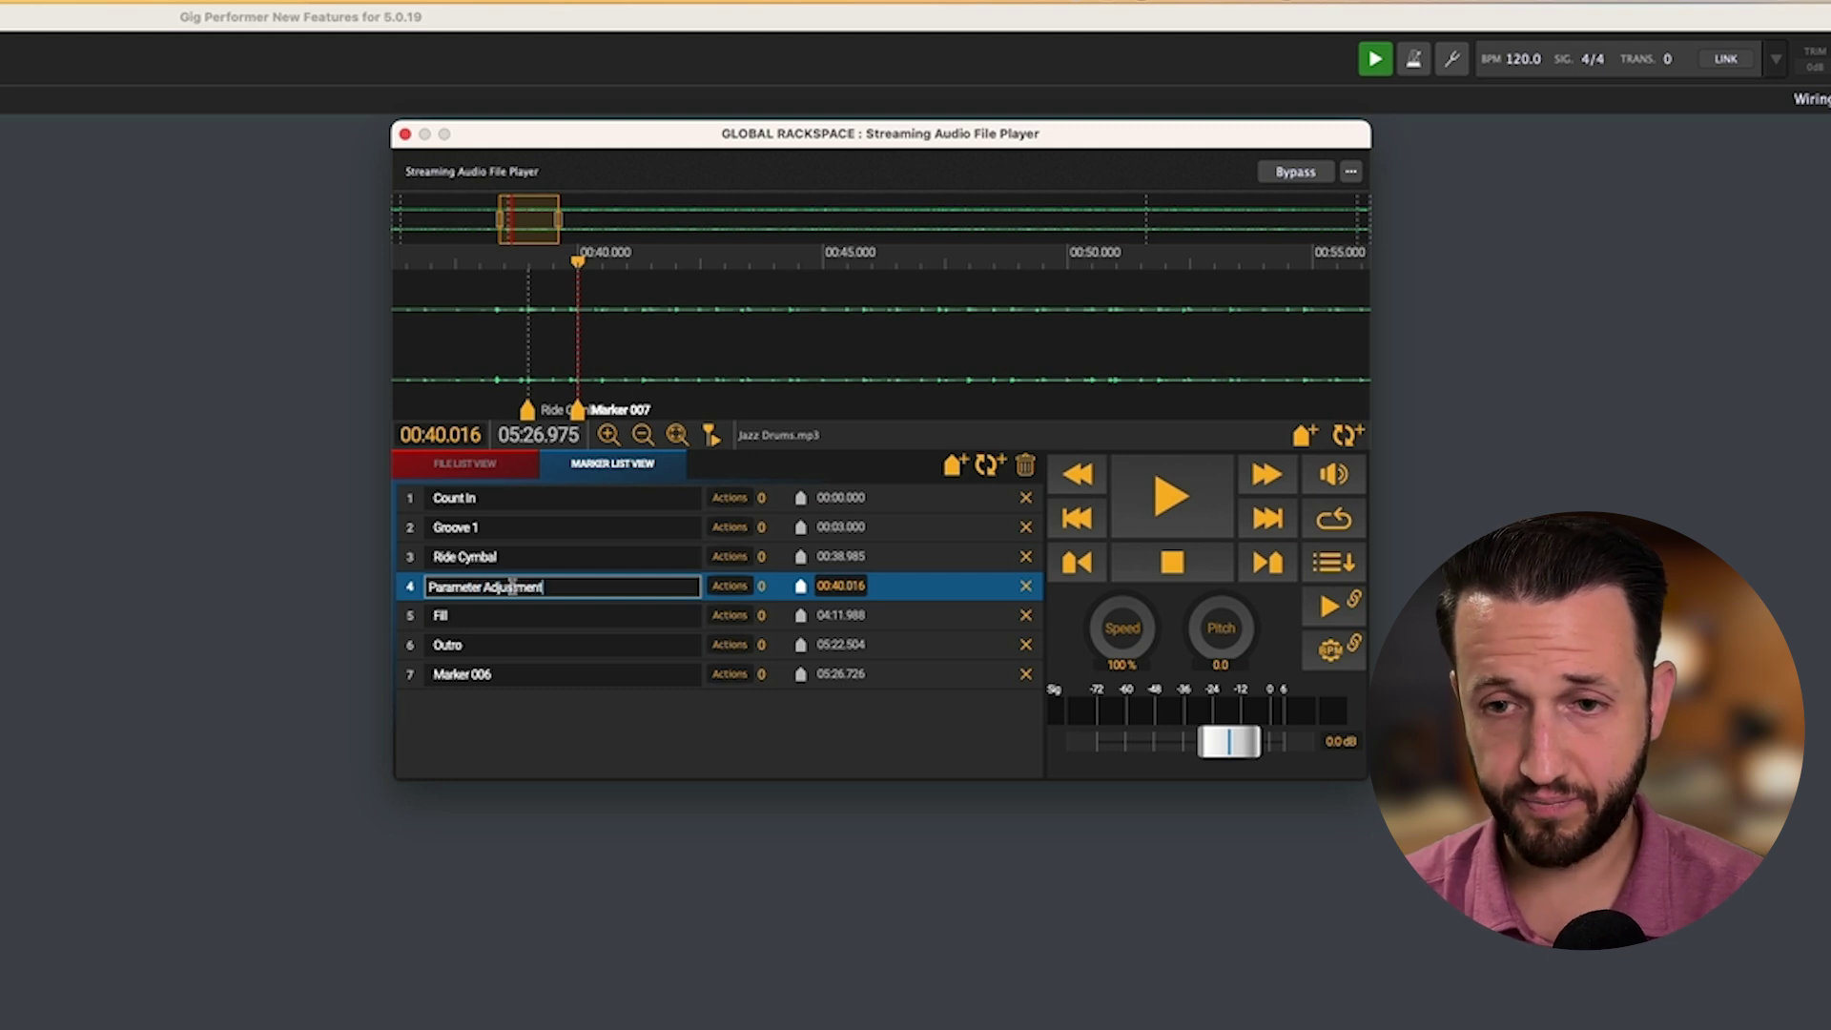
key("Return")
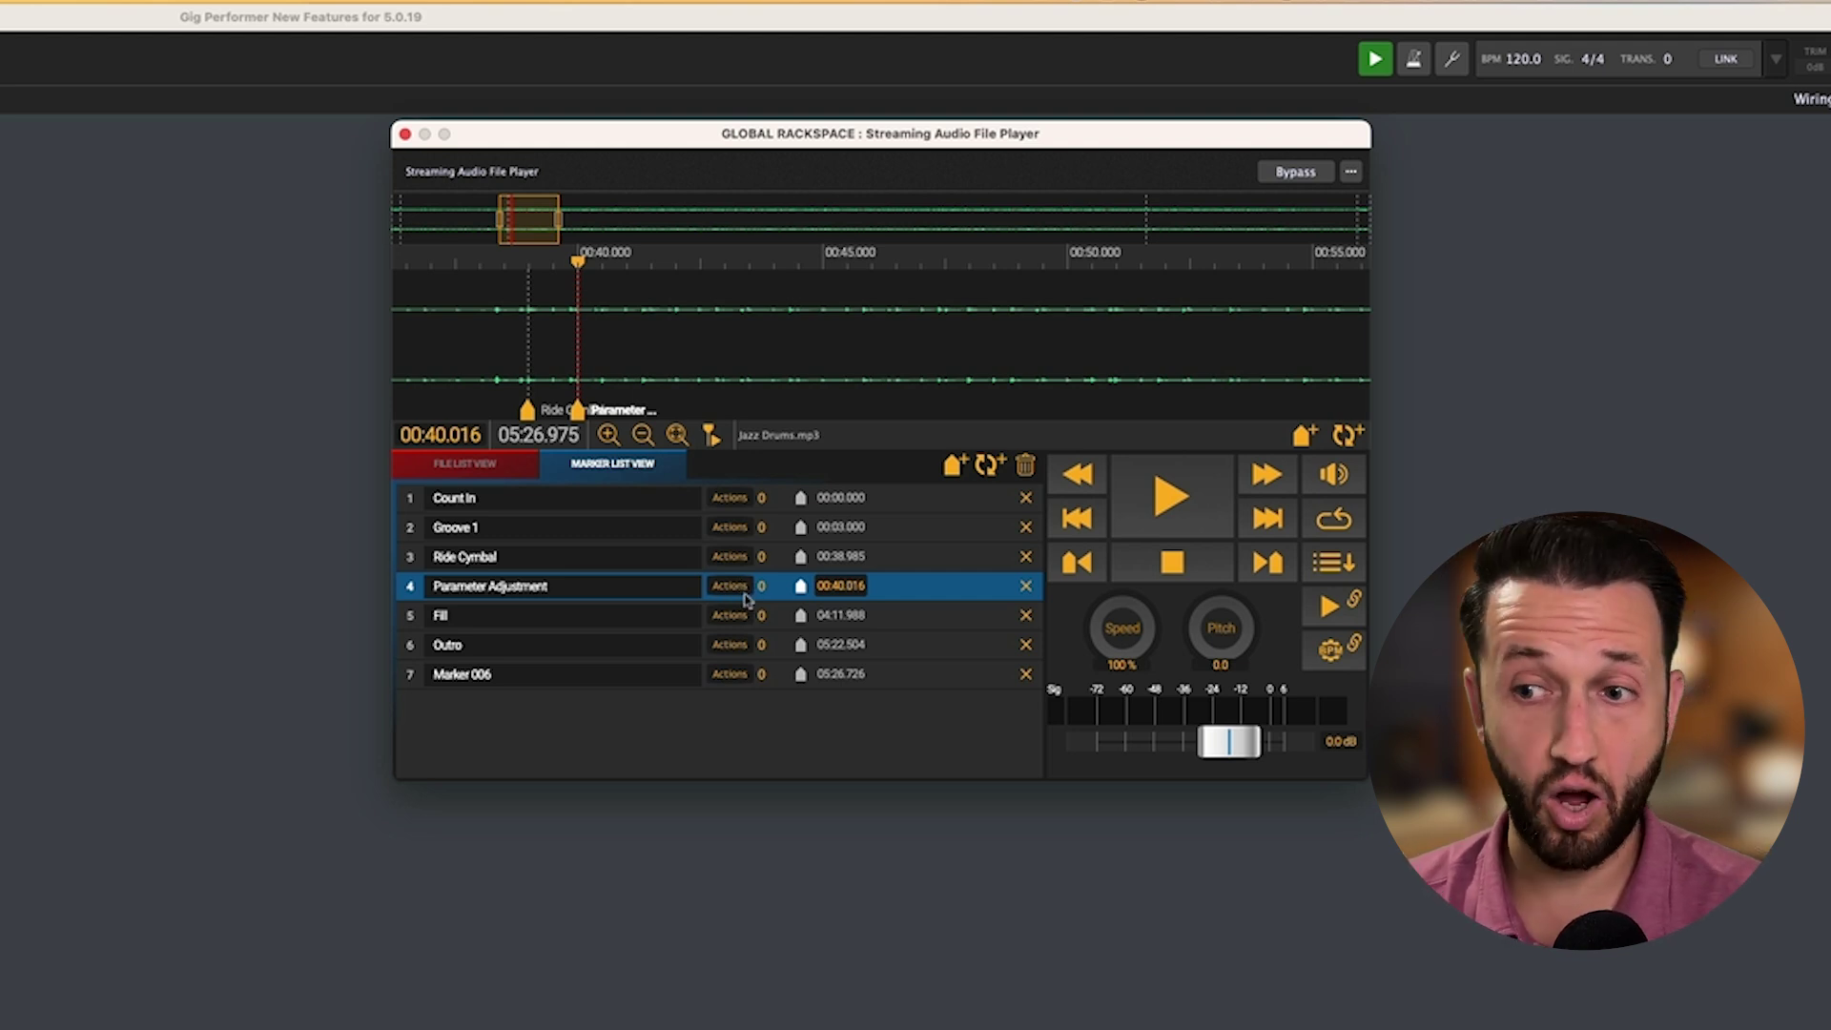
left_click(405, 135)
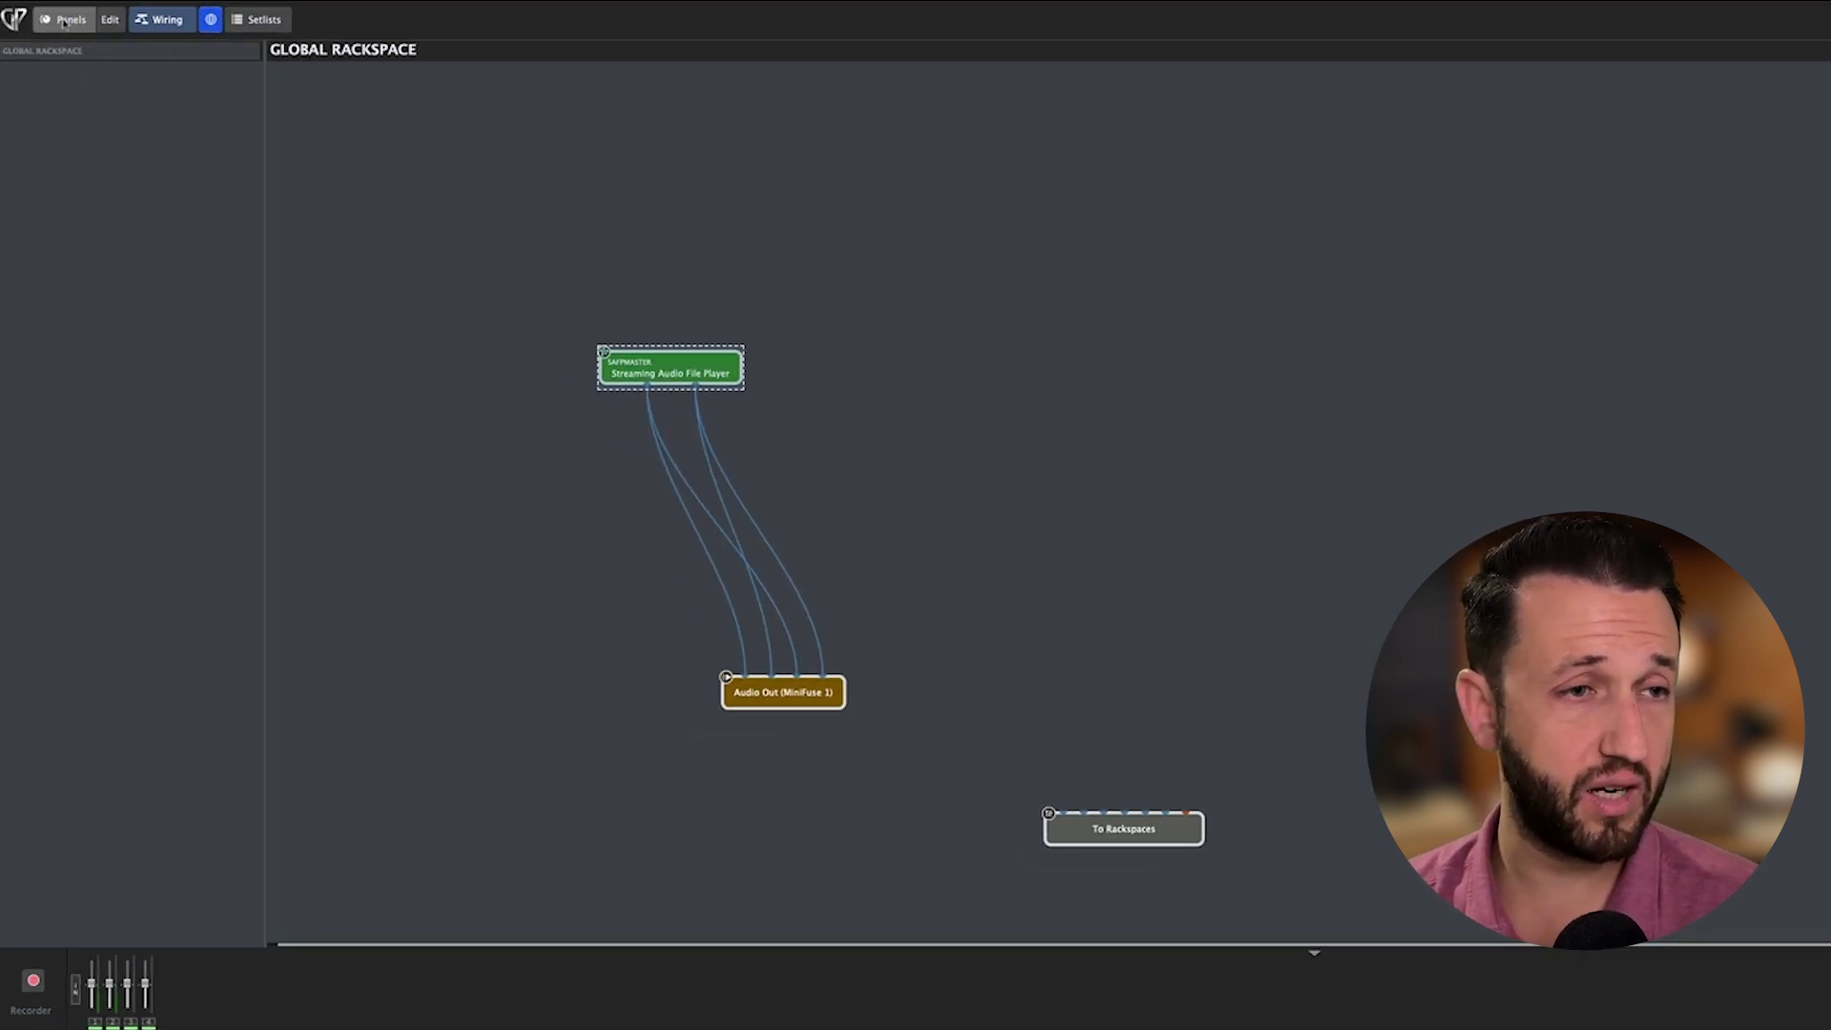
- Show the Organ Rackspace wiring, move the B-3 V2 block lower, and open its OSC/GPScript handle dialog
left_click(64, 21)
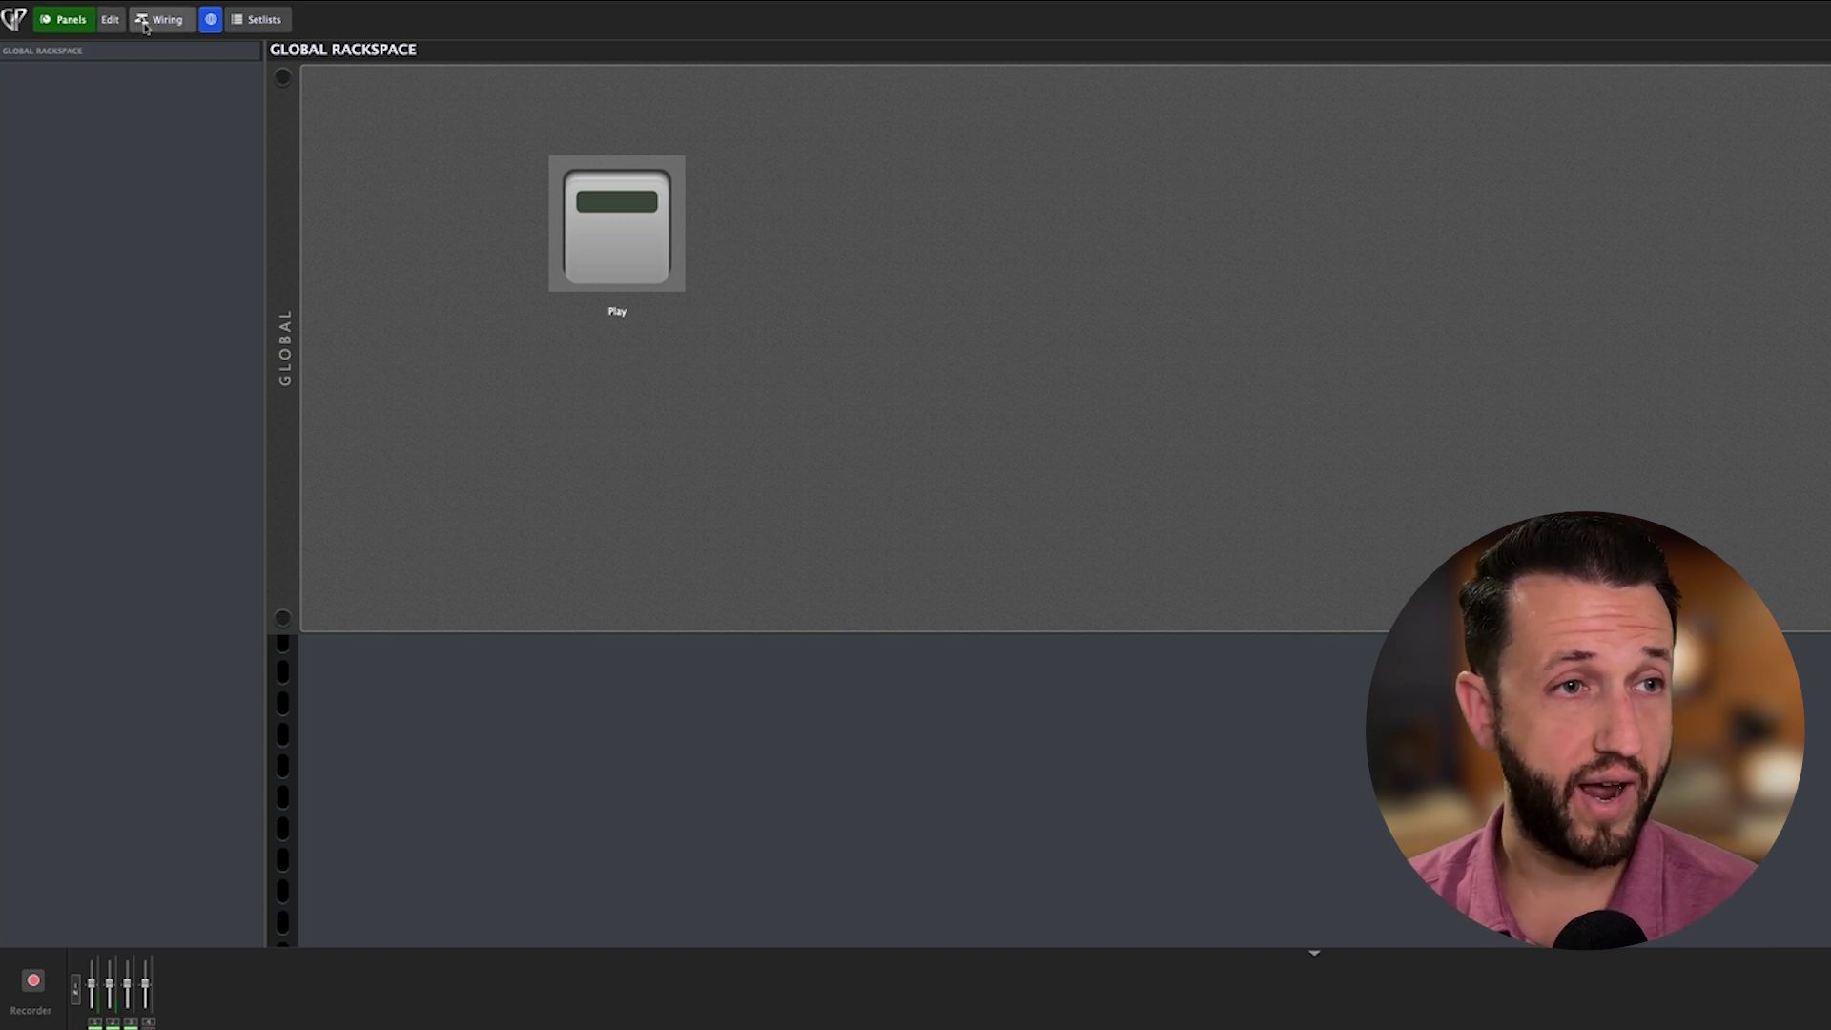
left_click(206, 27)
left_click_drag(547, 233, 534, 265)
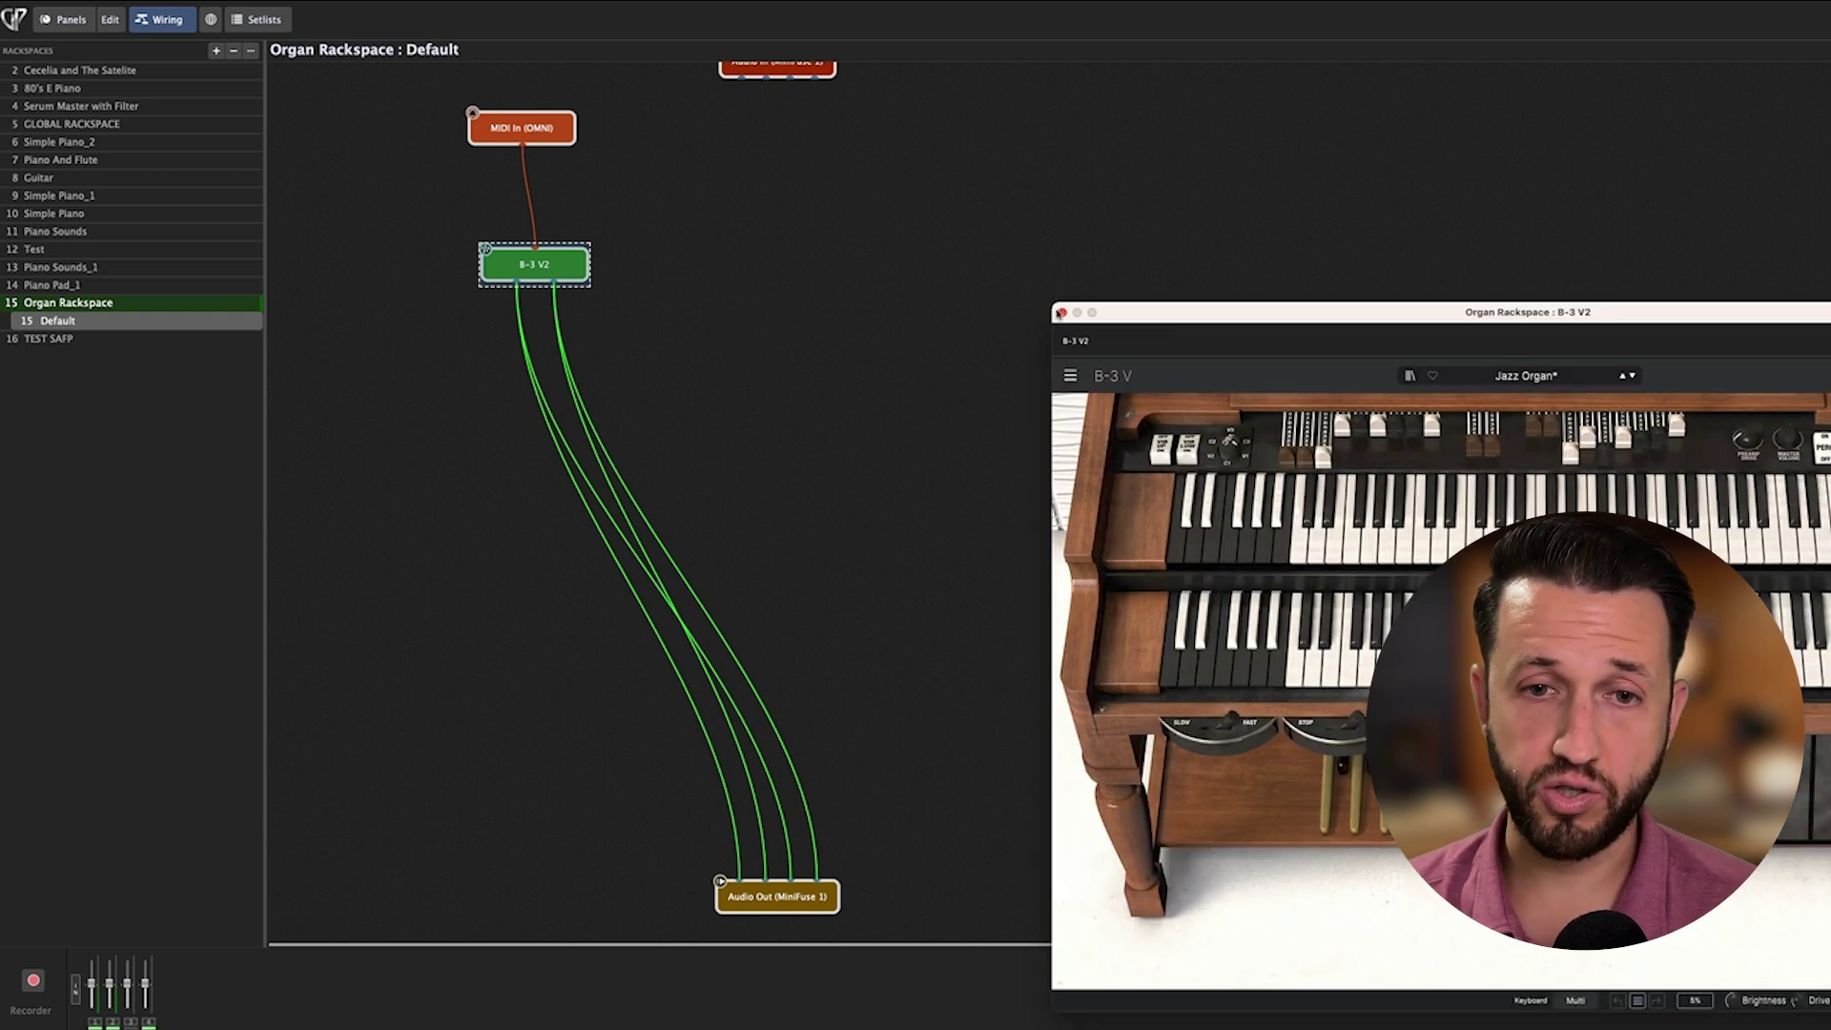
right_click(569, 276)
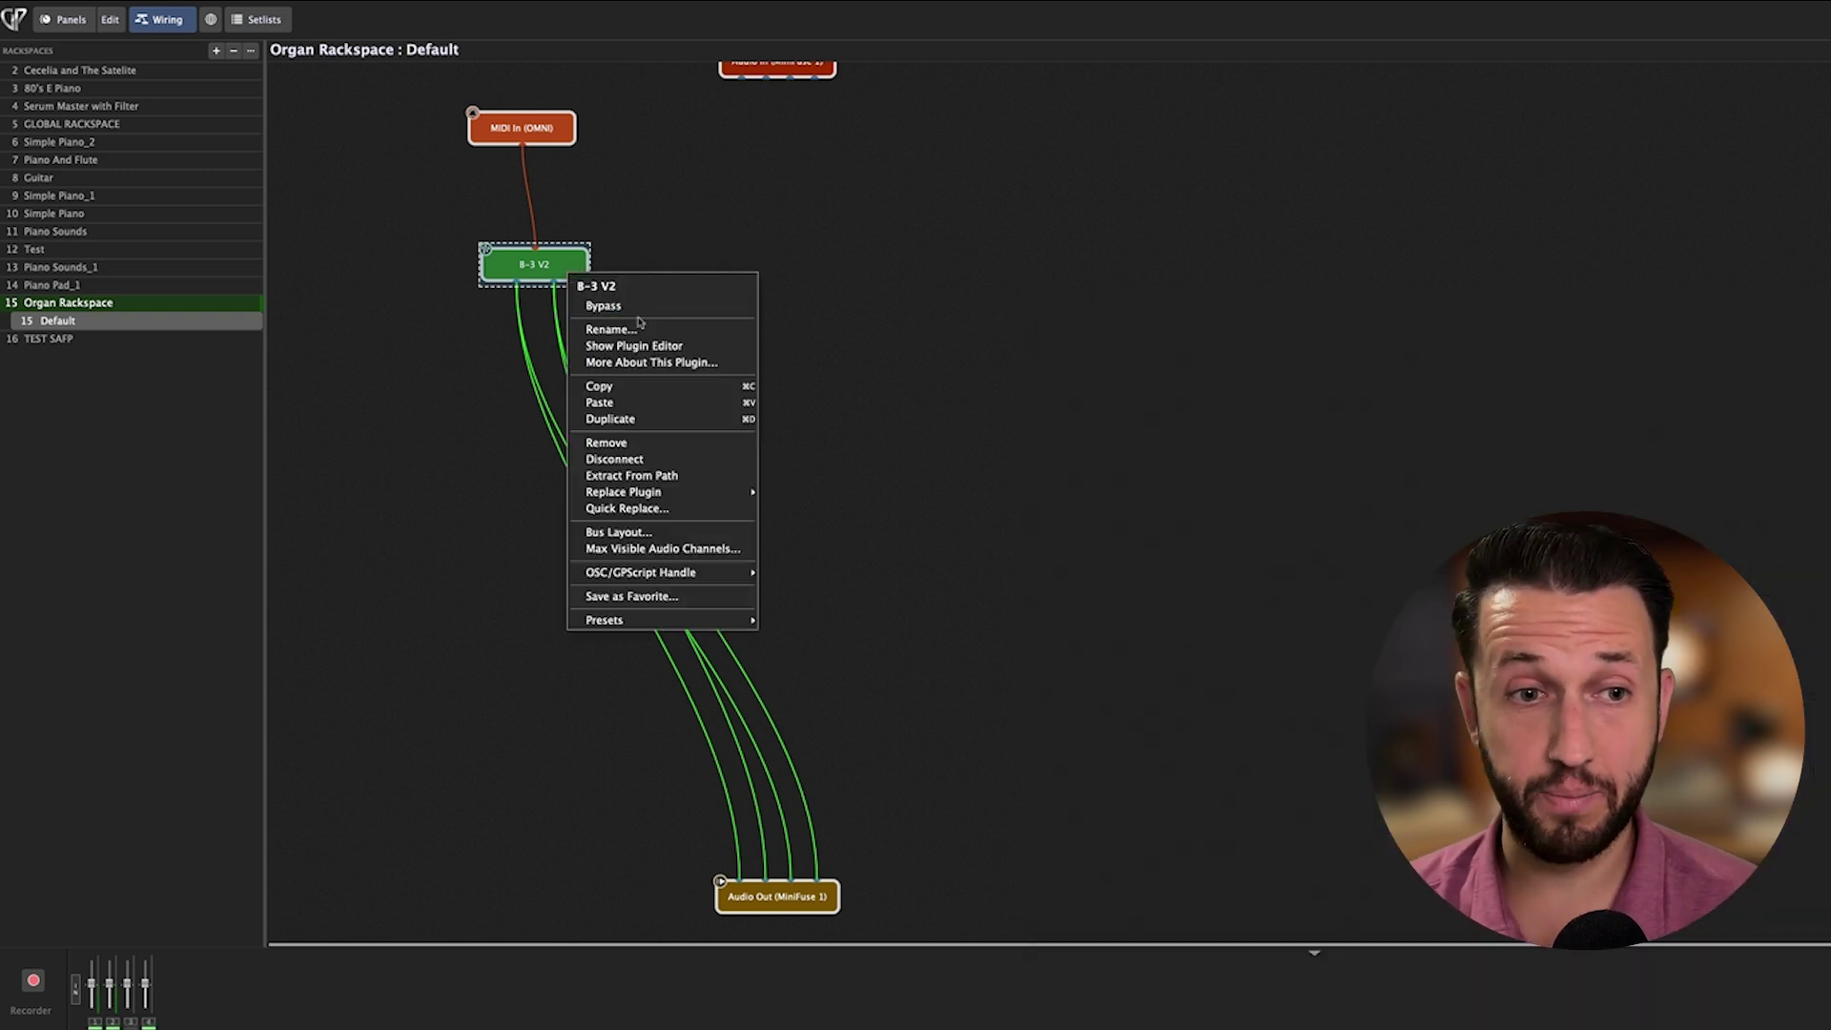
mouse_move(709, 572)
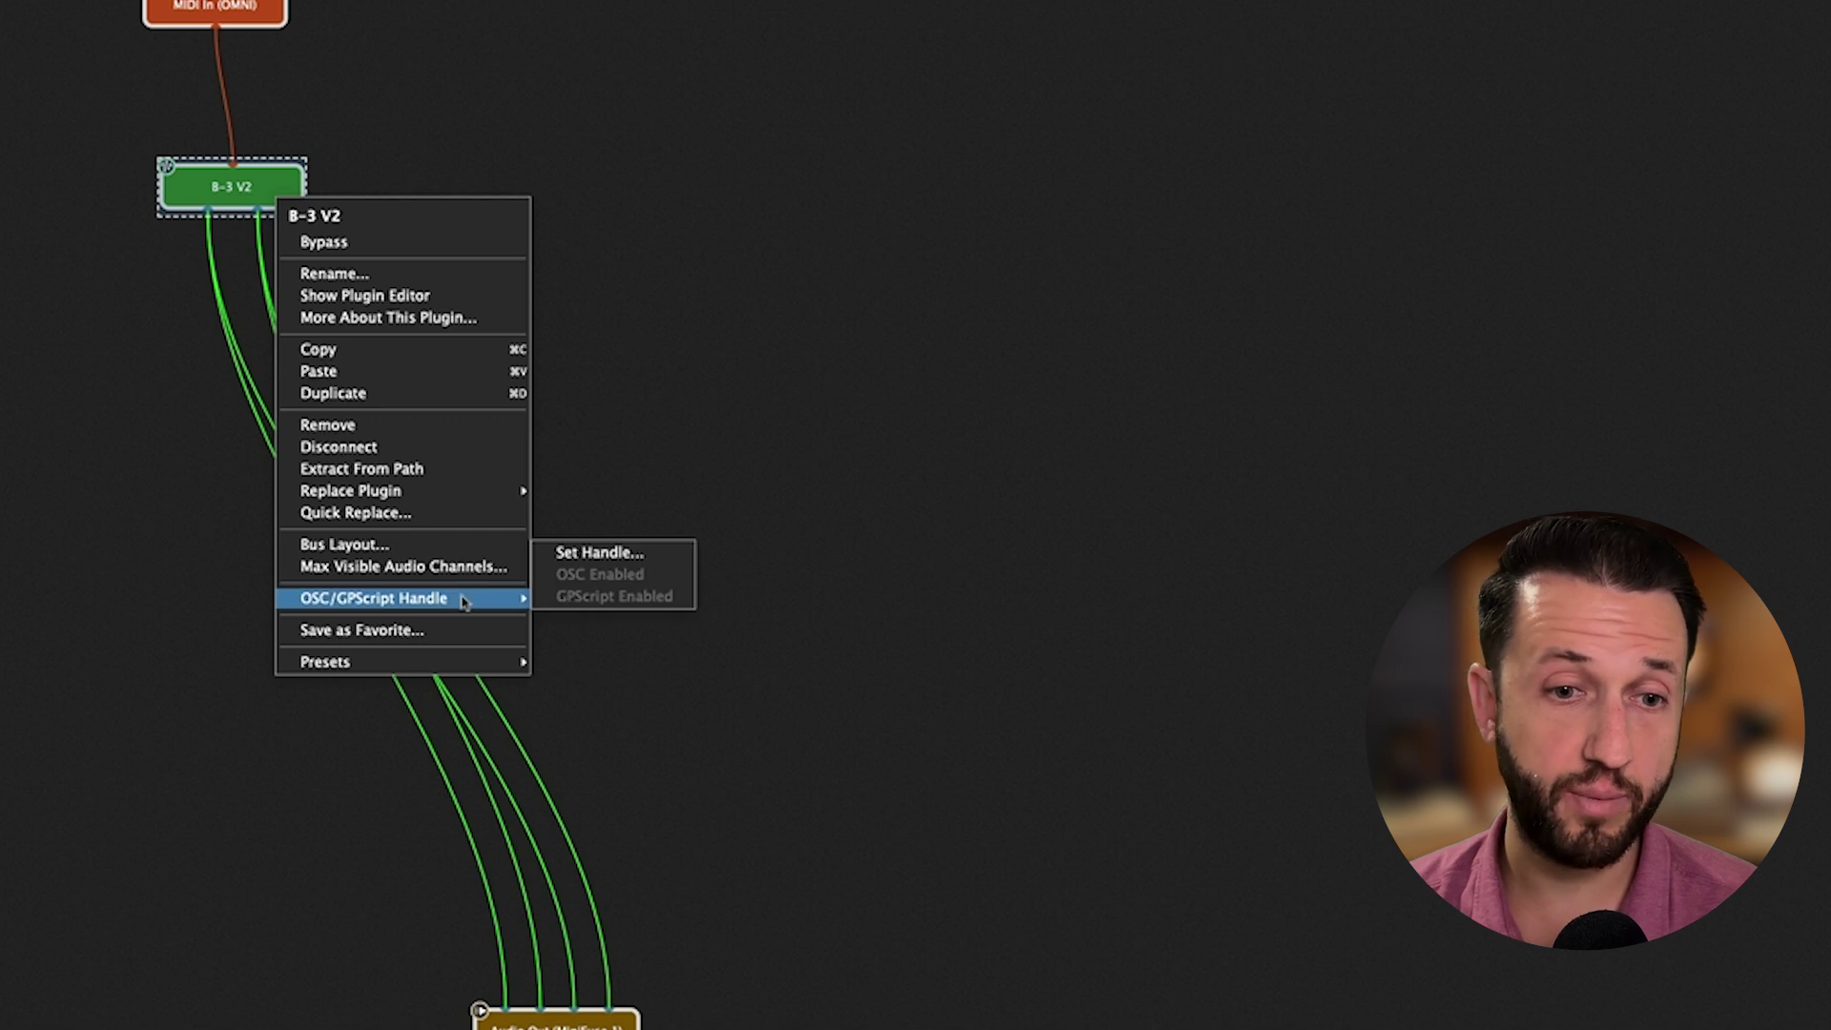
left_click(601, 553)
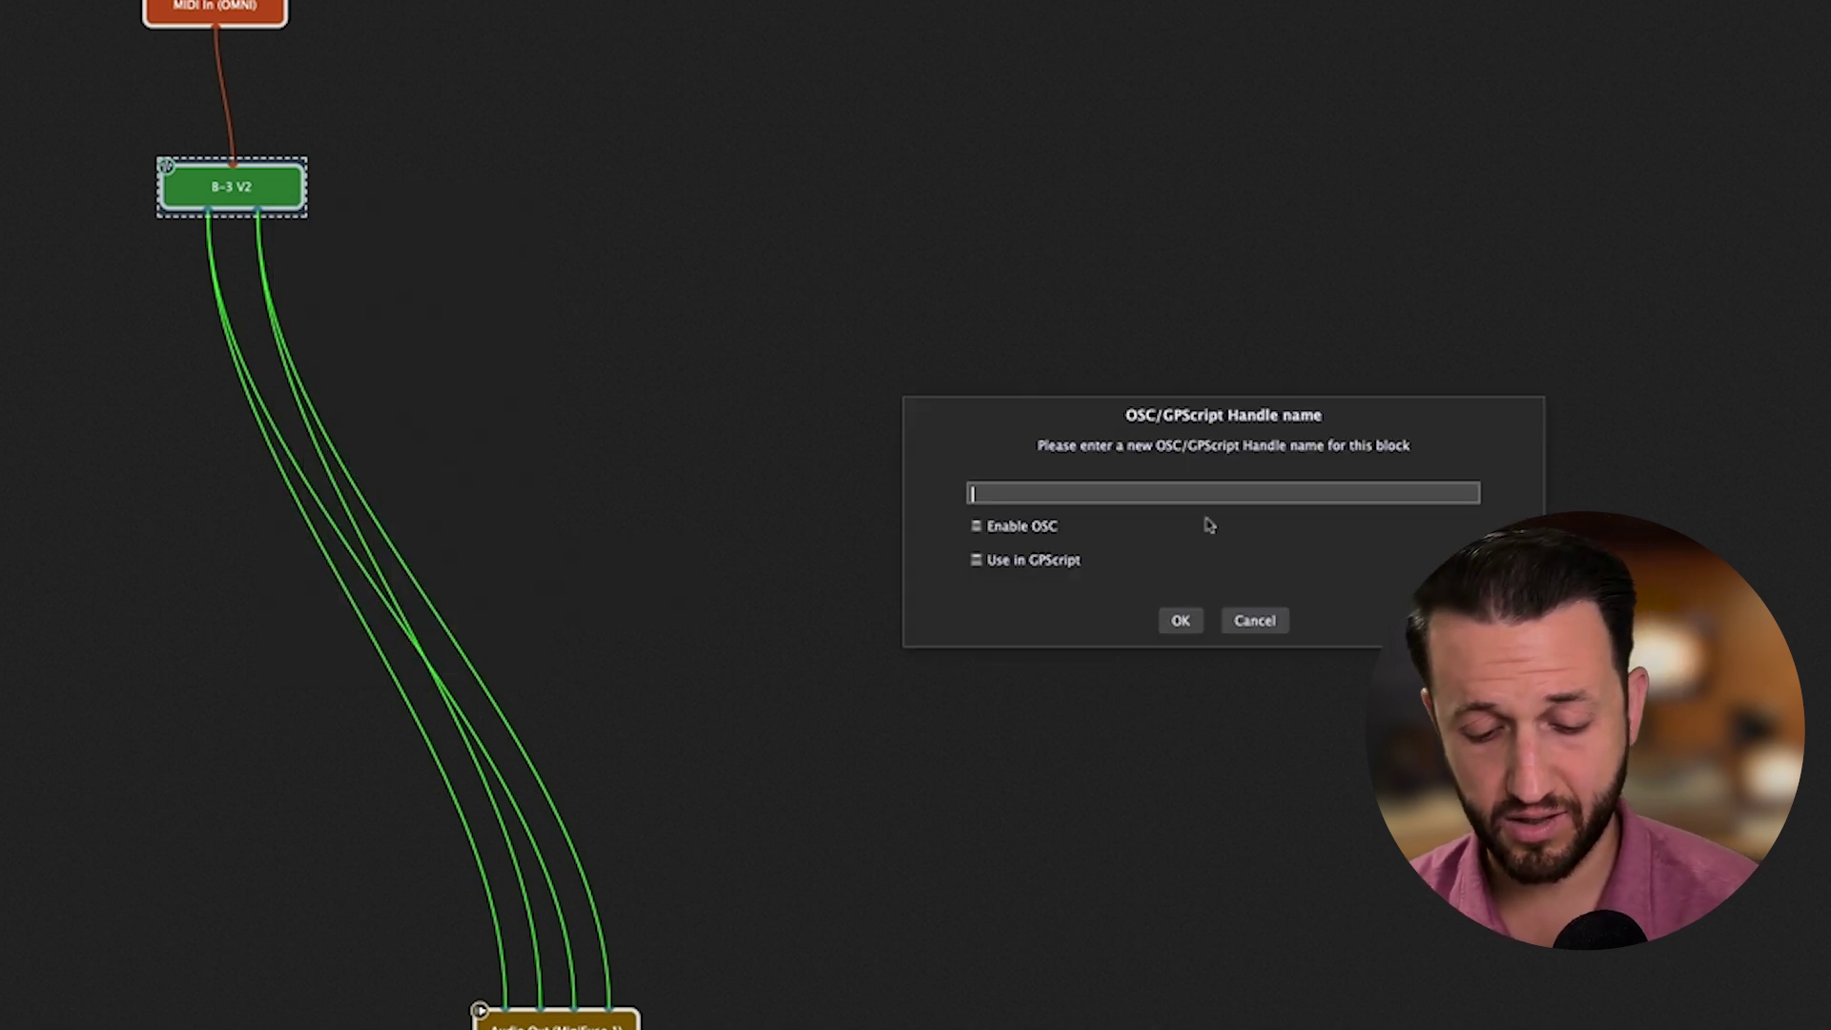
- Name the B-3 V2 block's handle ORGAN, then open its rotary speaker lever to read the parameter number
type("ORGAN")
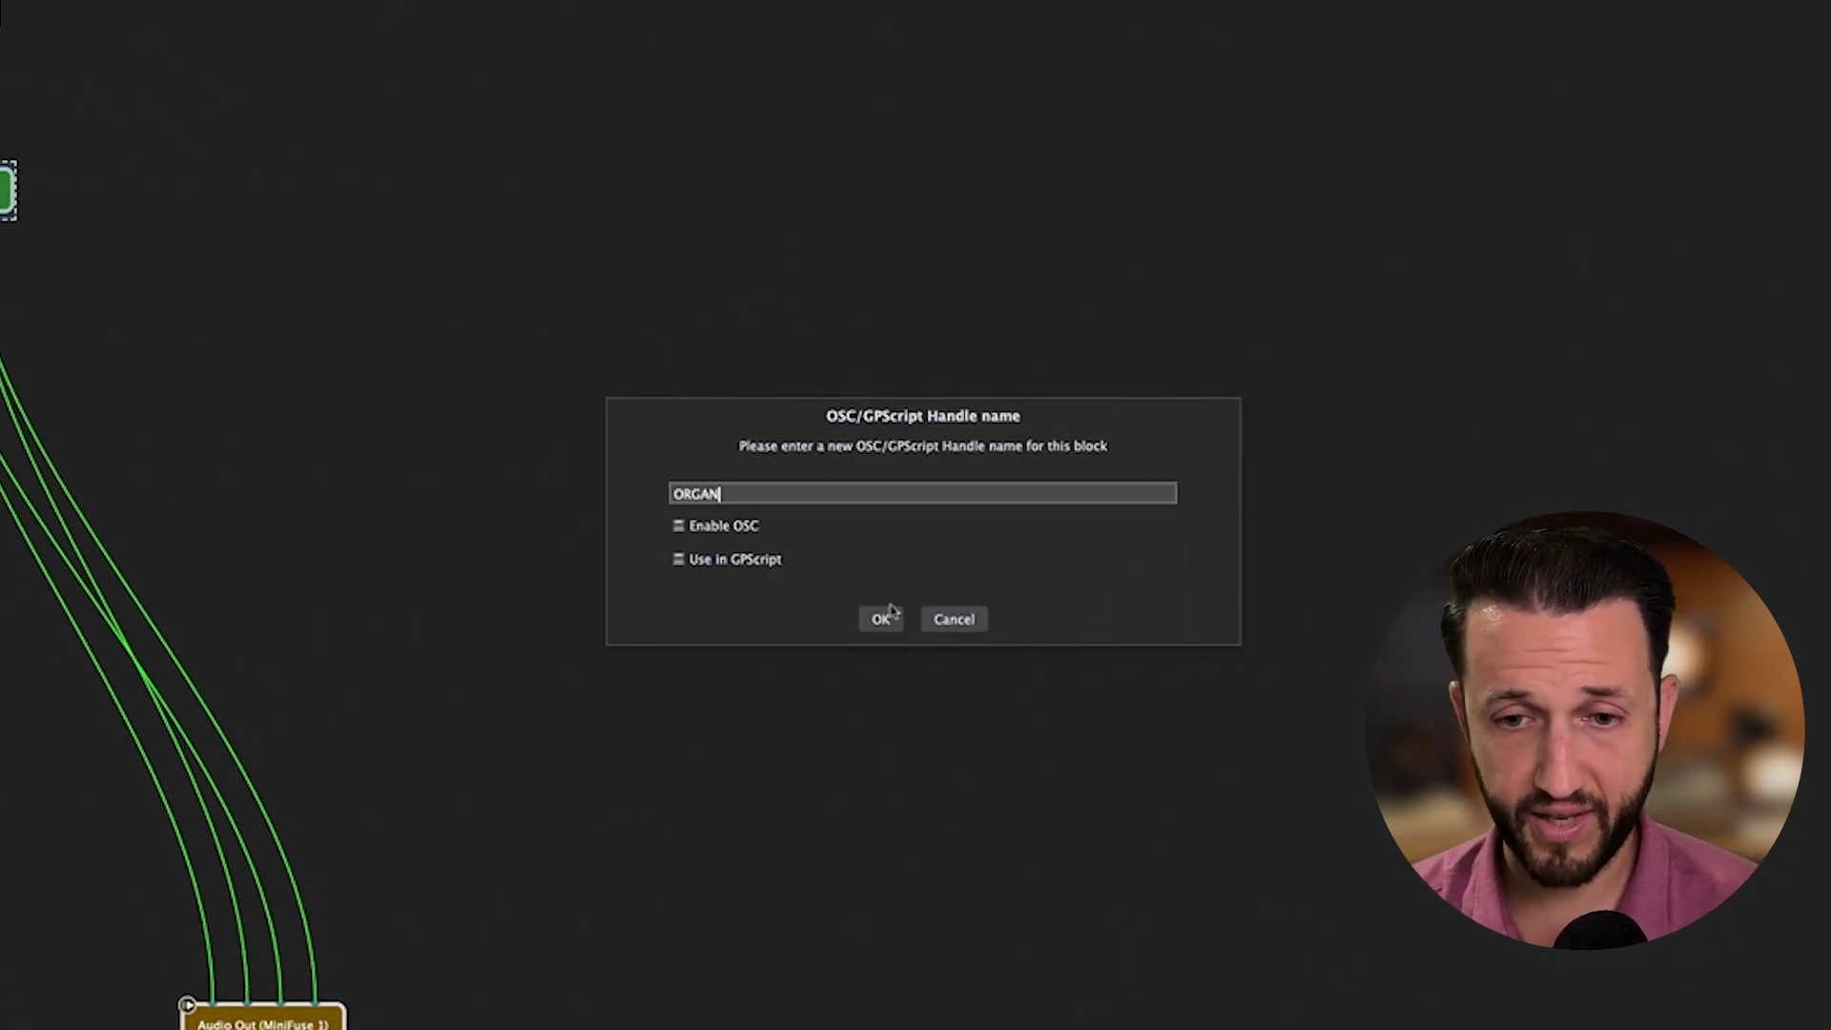
left_click(881, 619)
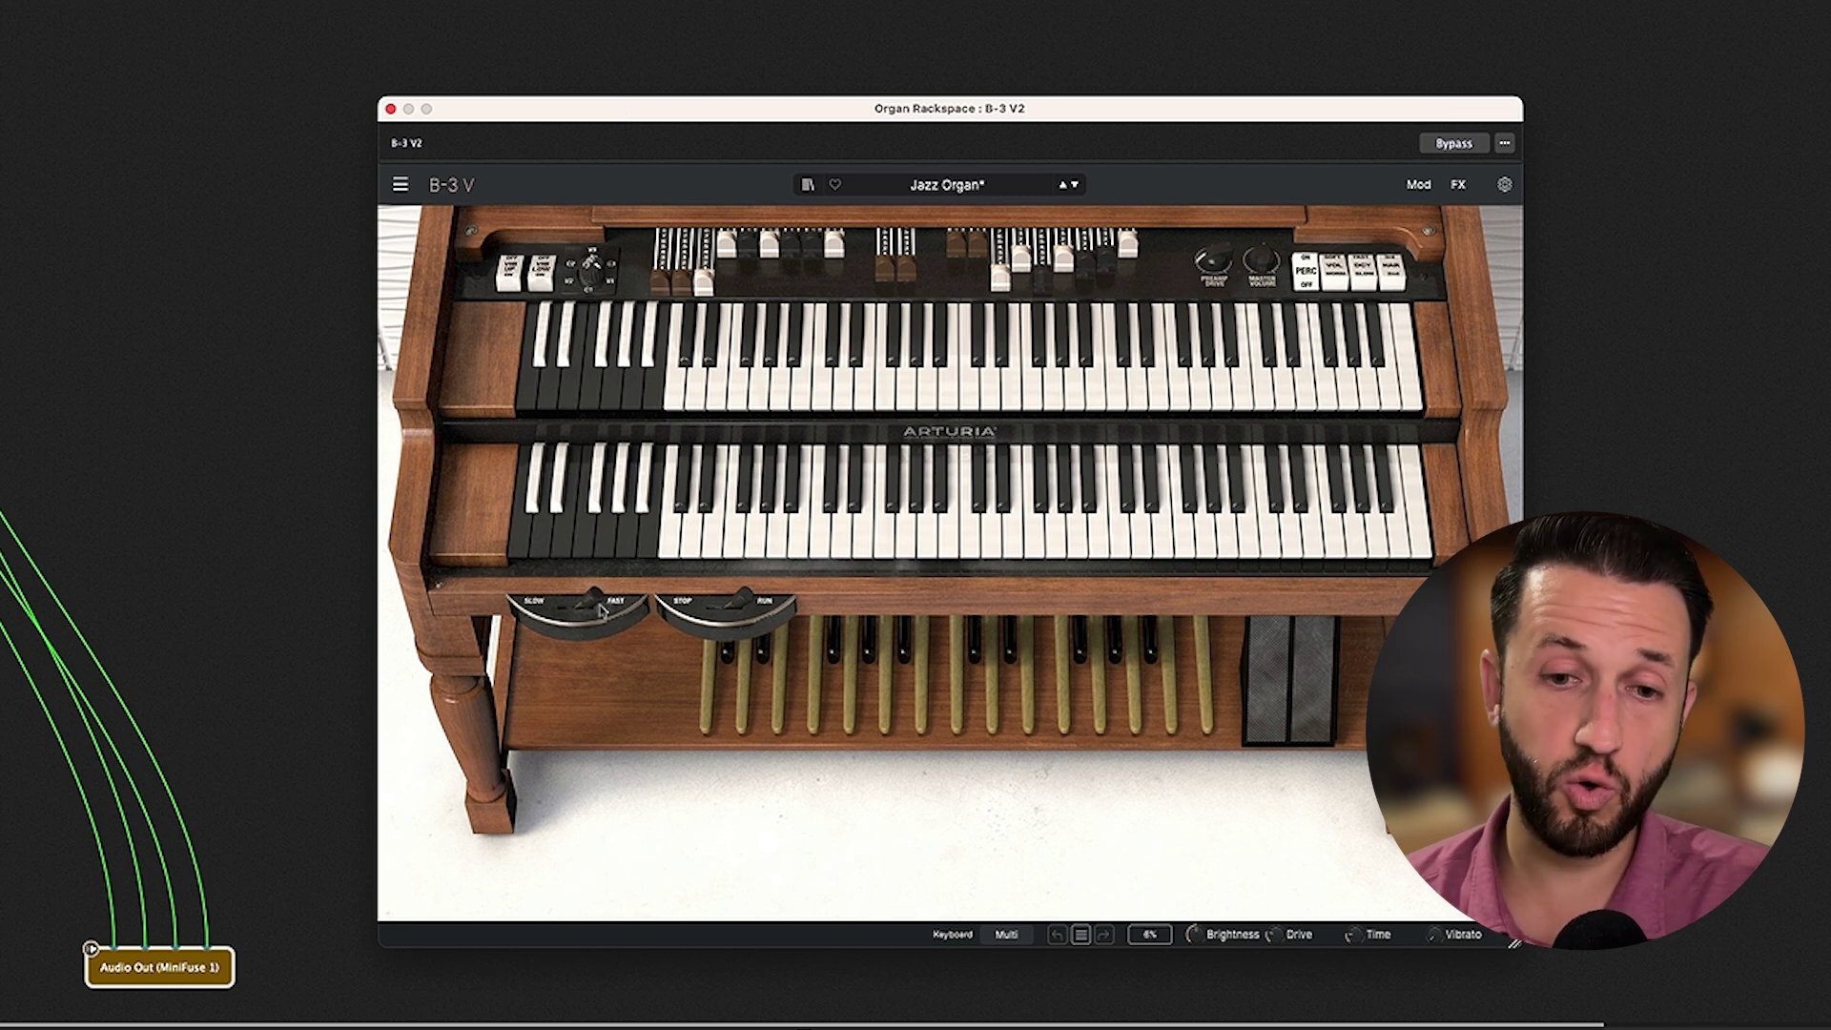
left_click(585, 599)
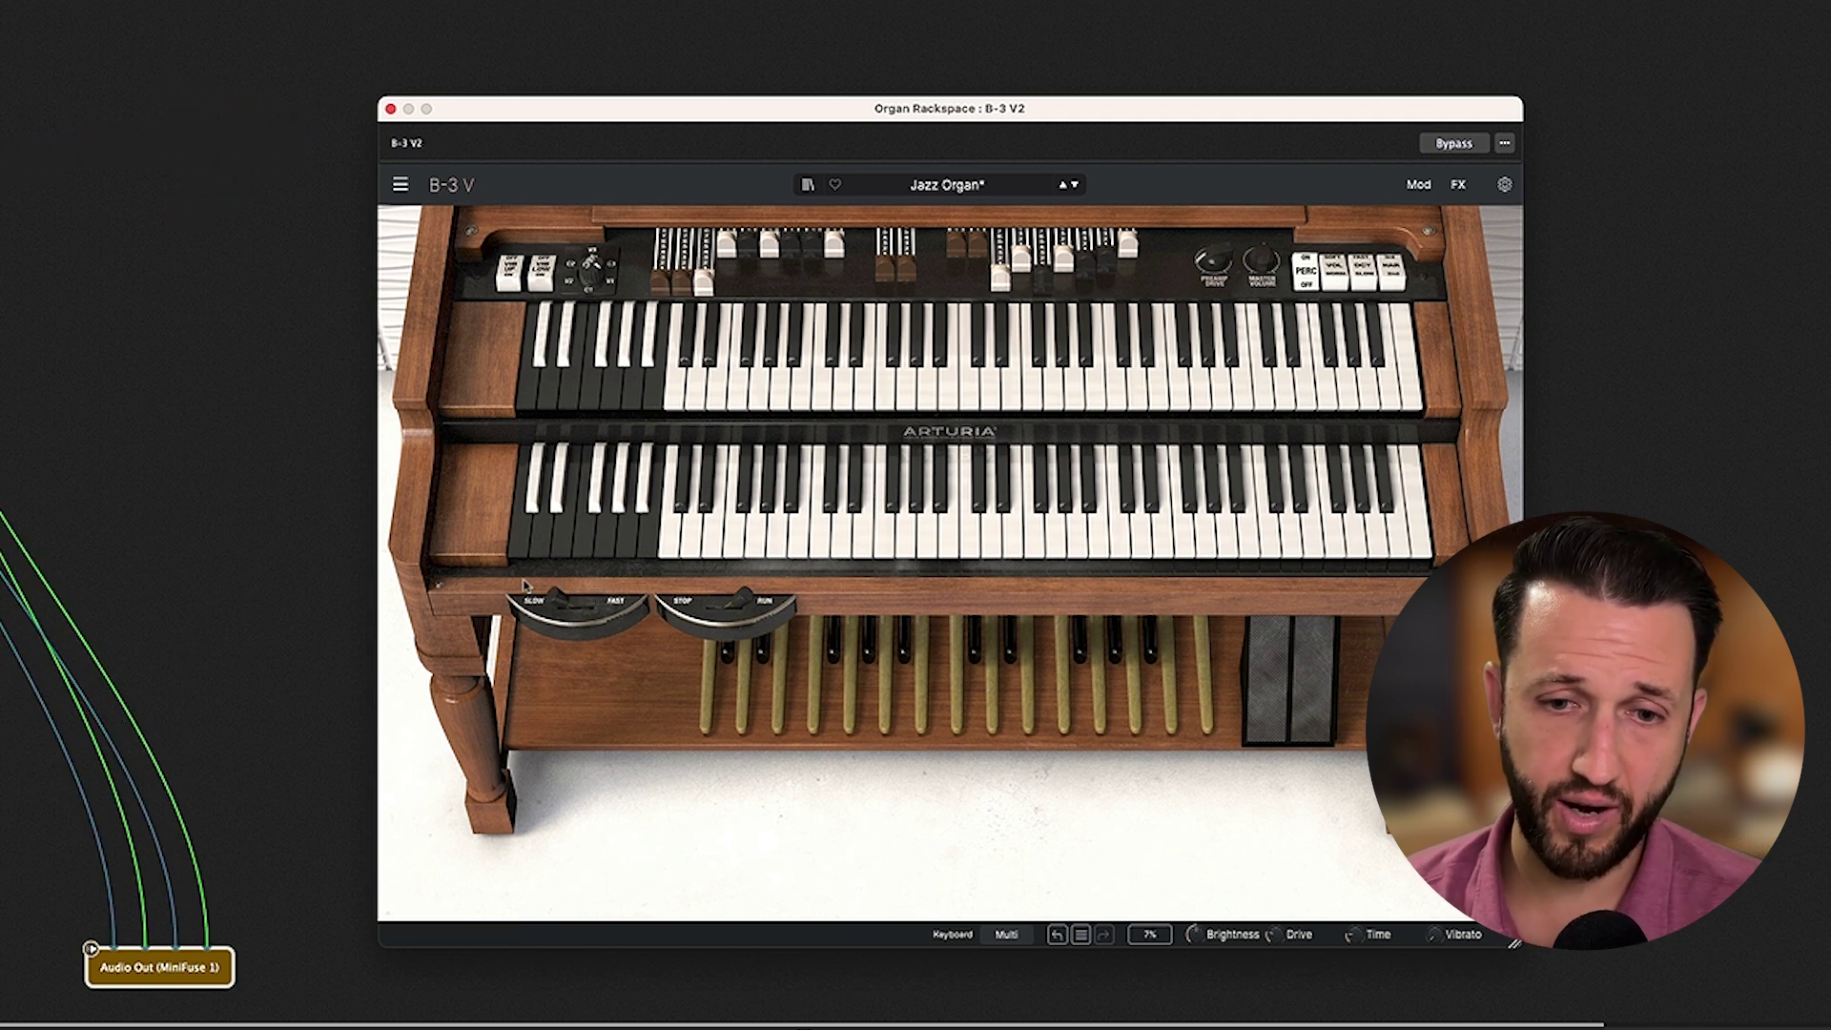
- Confirm Rotary Speaker Slow/Fast is parameter 354, leave it on slow, and close the organ window
left_click(570, 603)
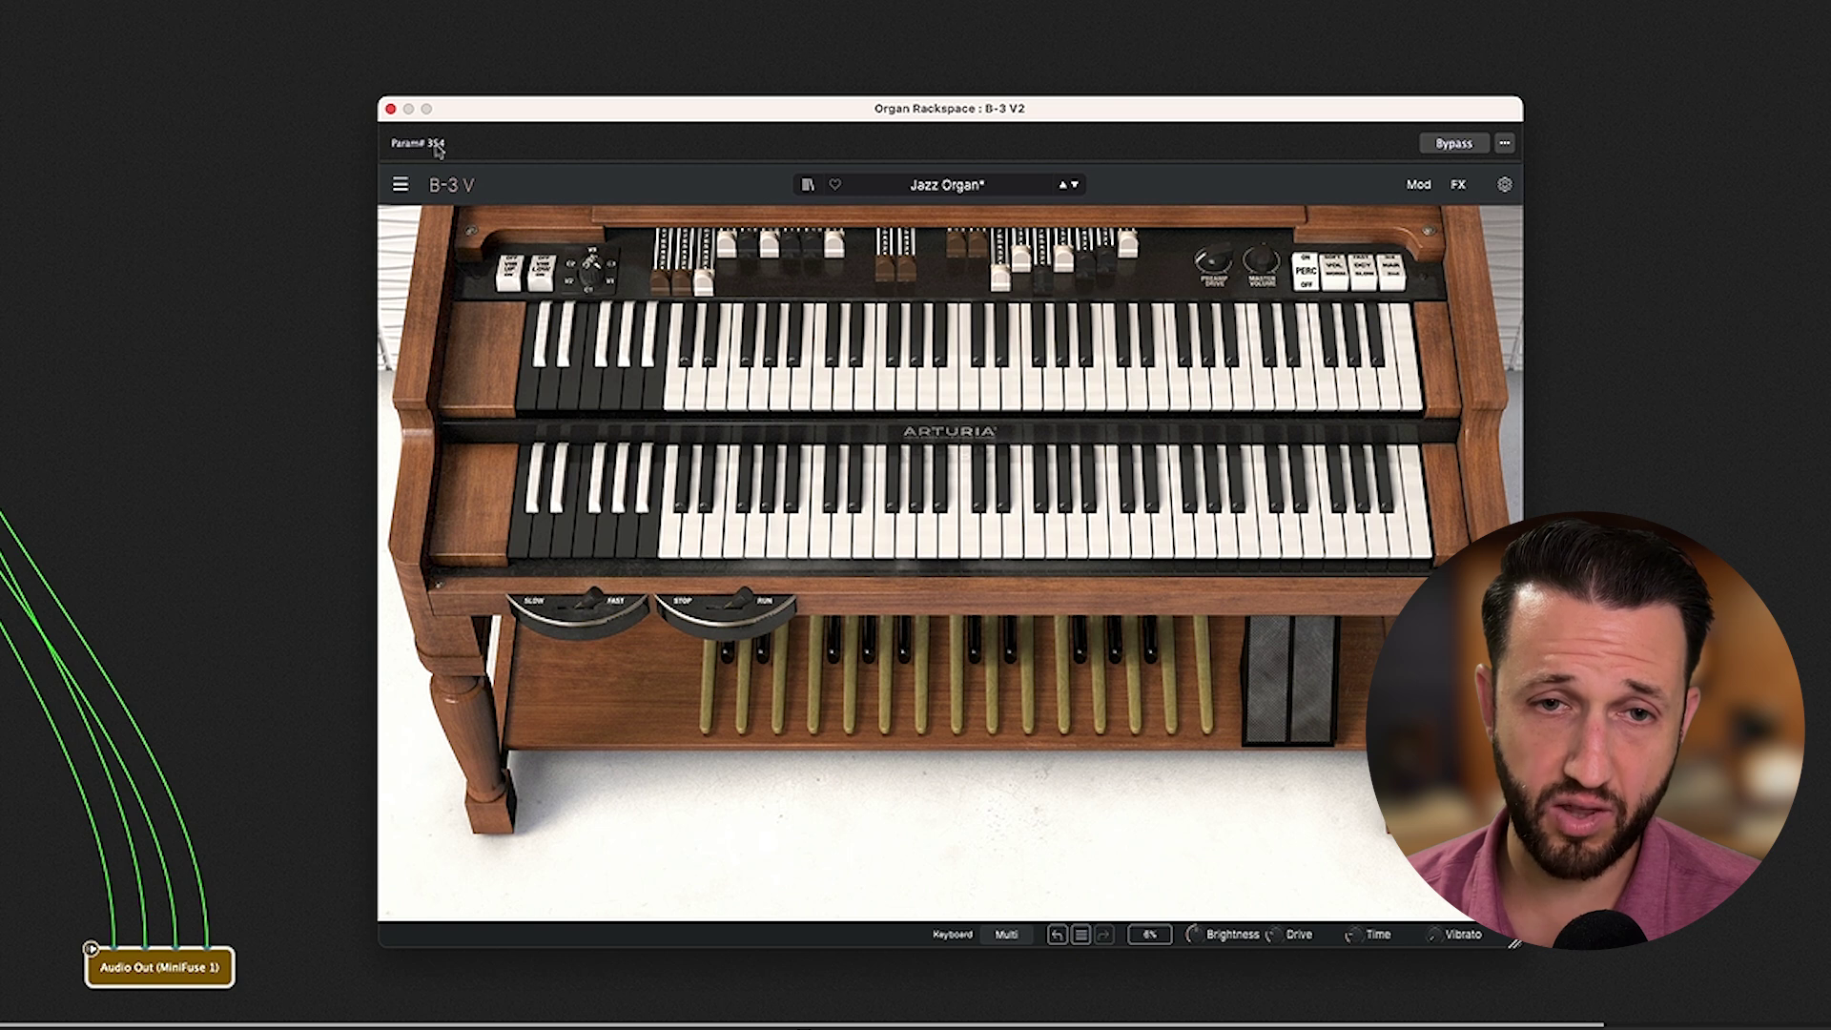
left_click(570, 611)
left_click(570, 611)
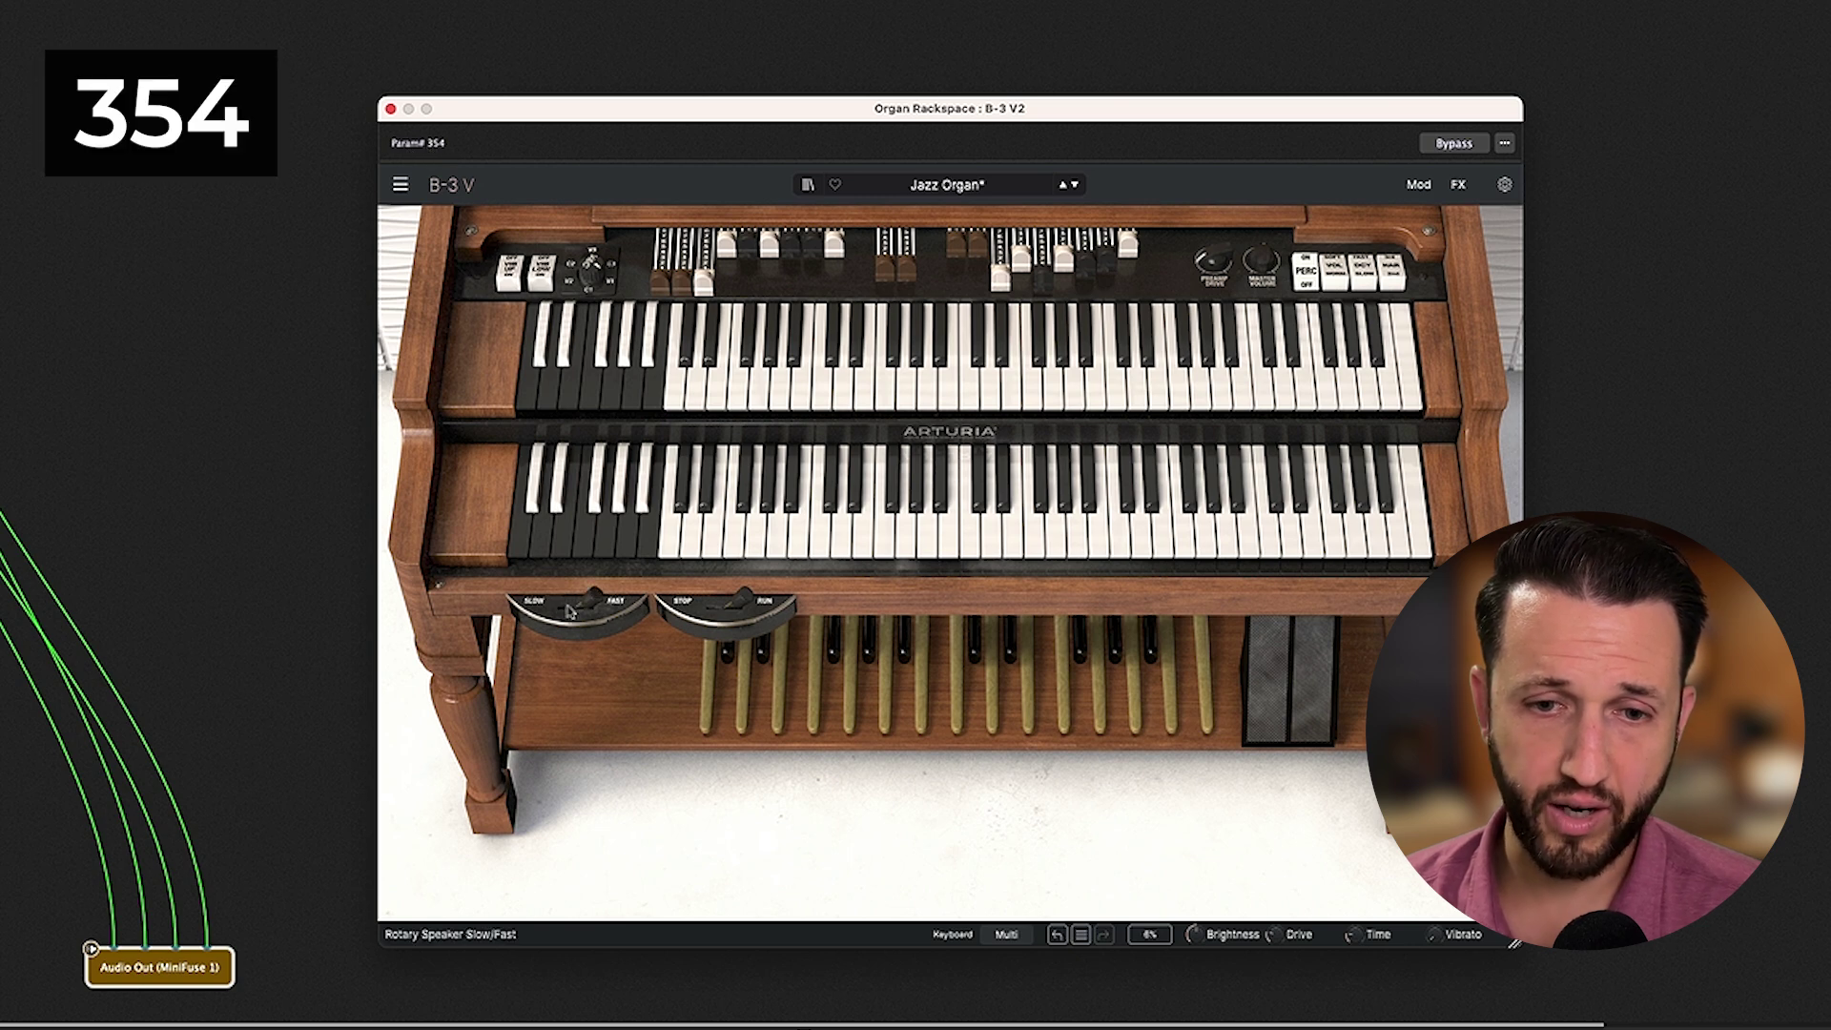
left_click(571, 611)
left_click(570, 611)
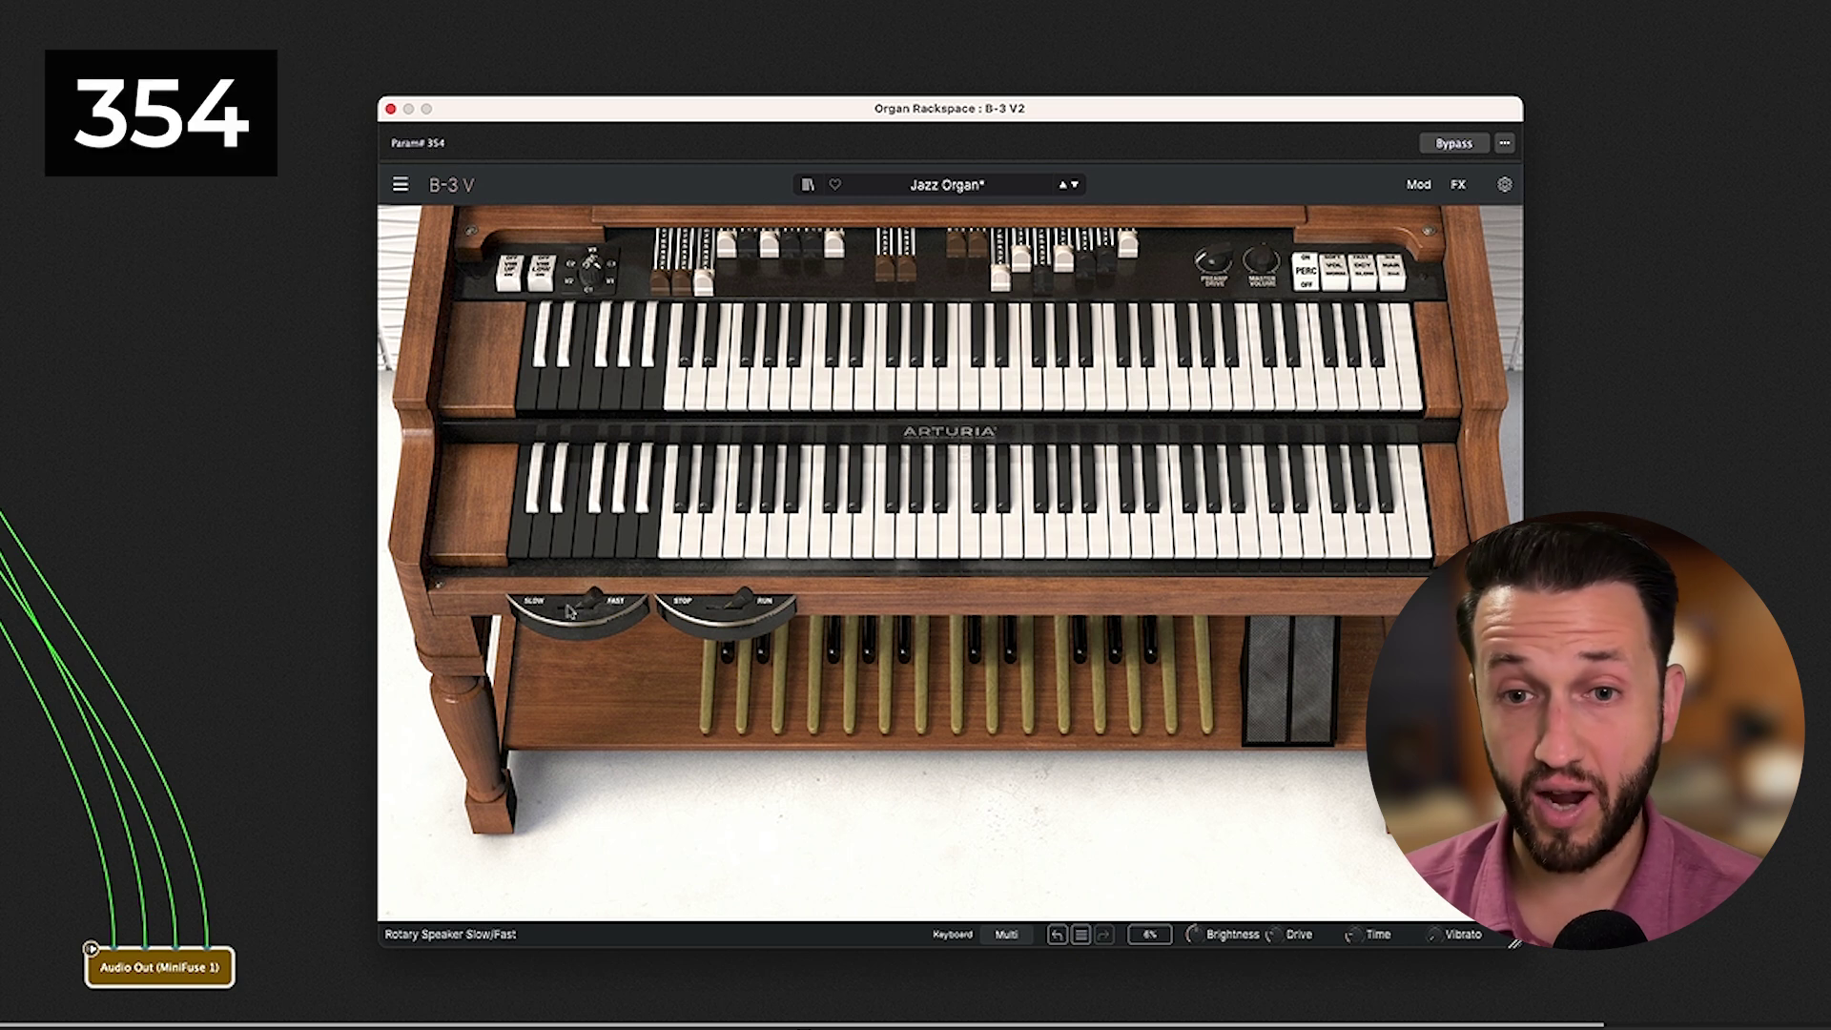
left_click_drag(660, 268, 660, 292)
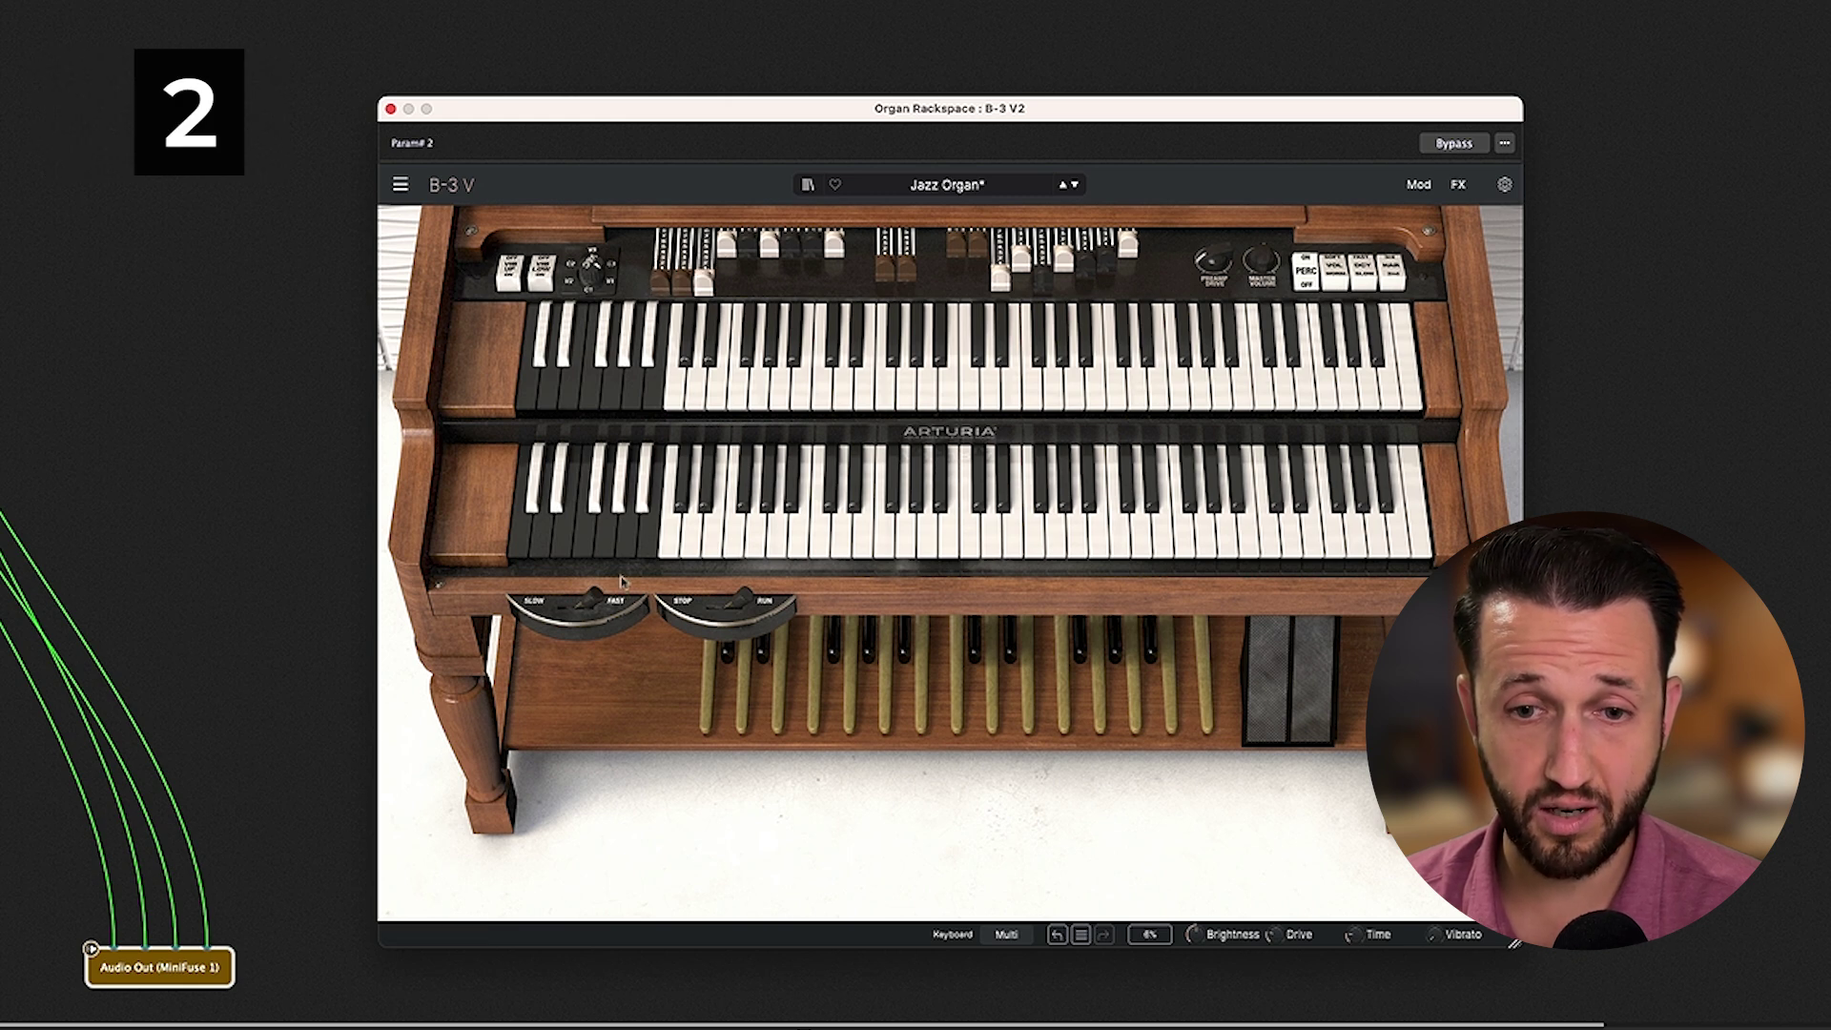
left_click(749, 608)
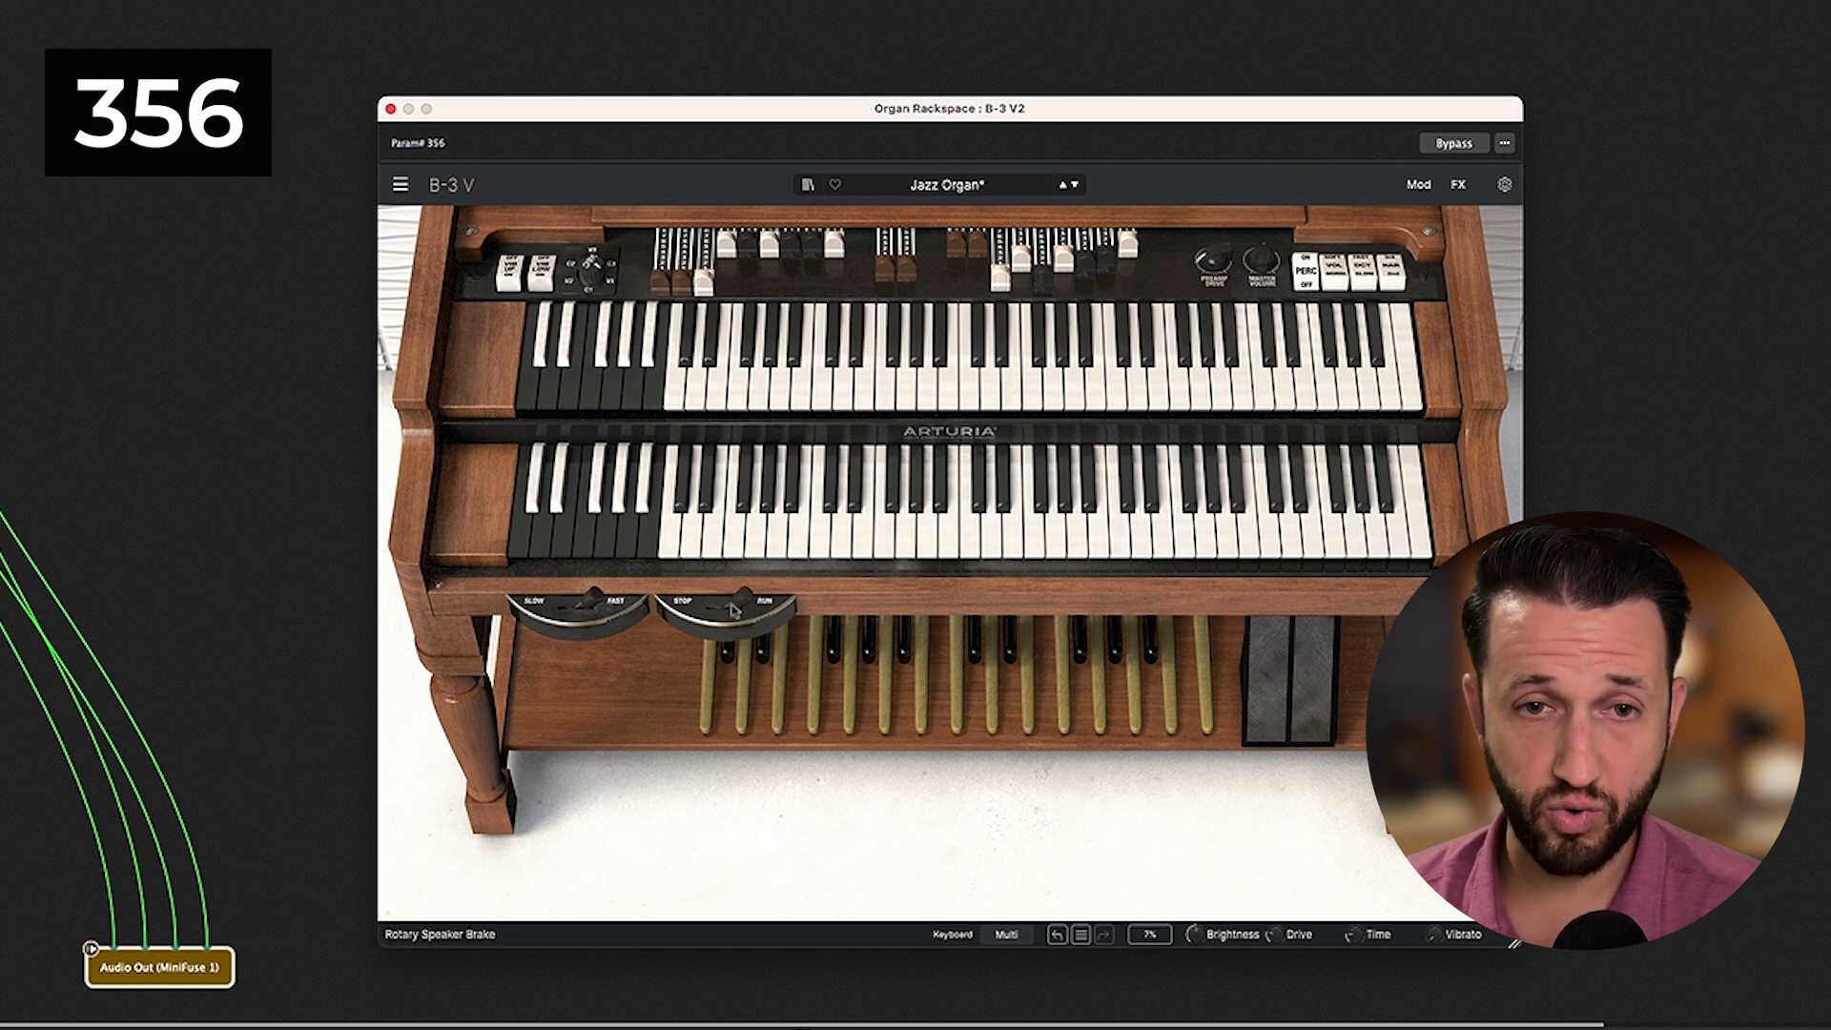
left_click(588, 606)
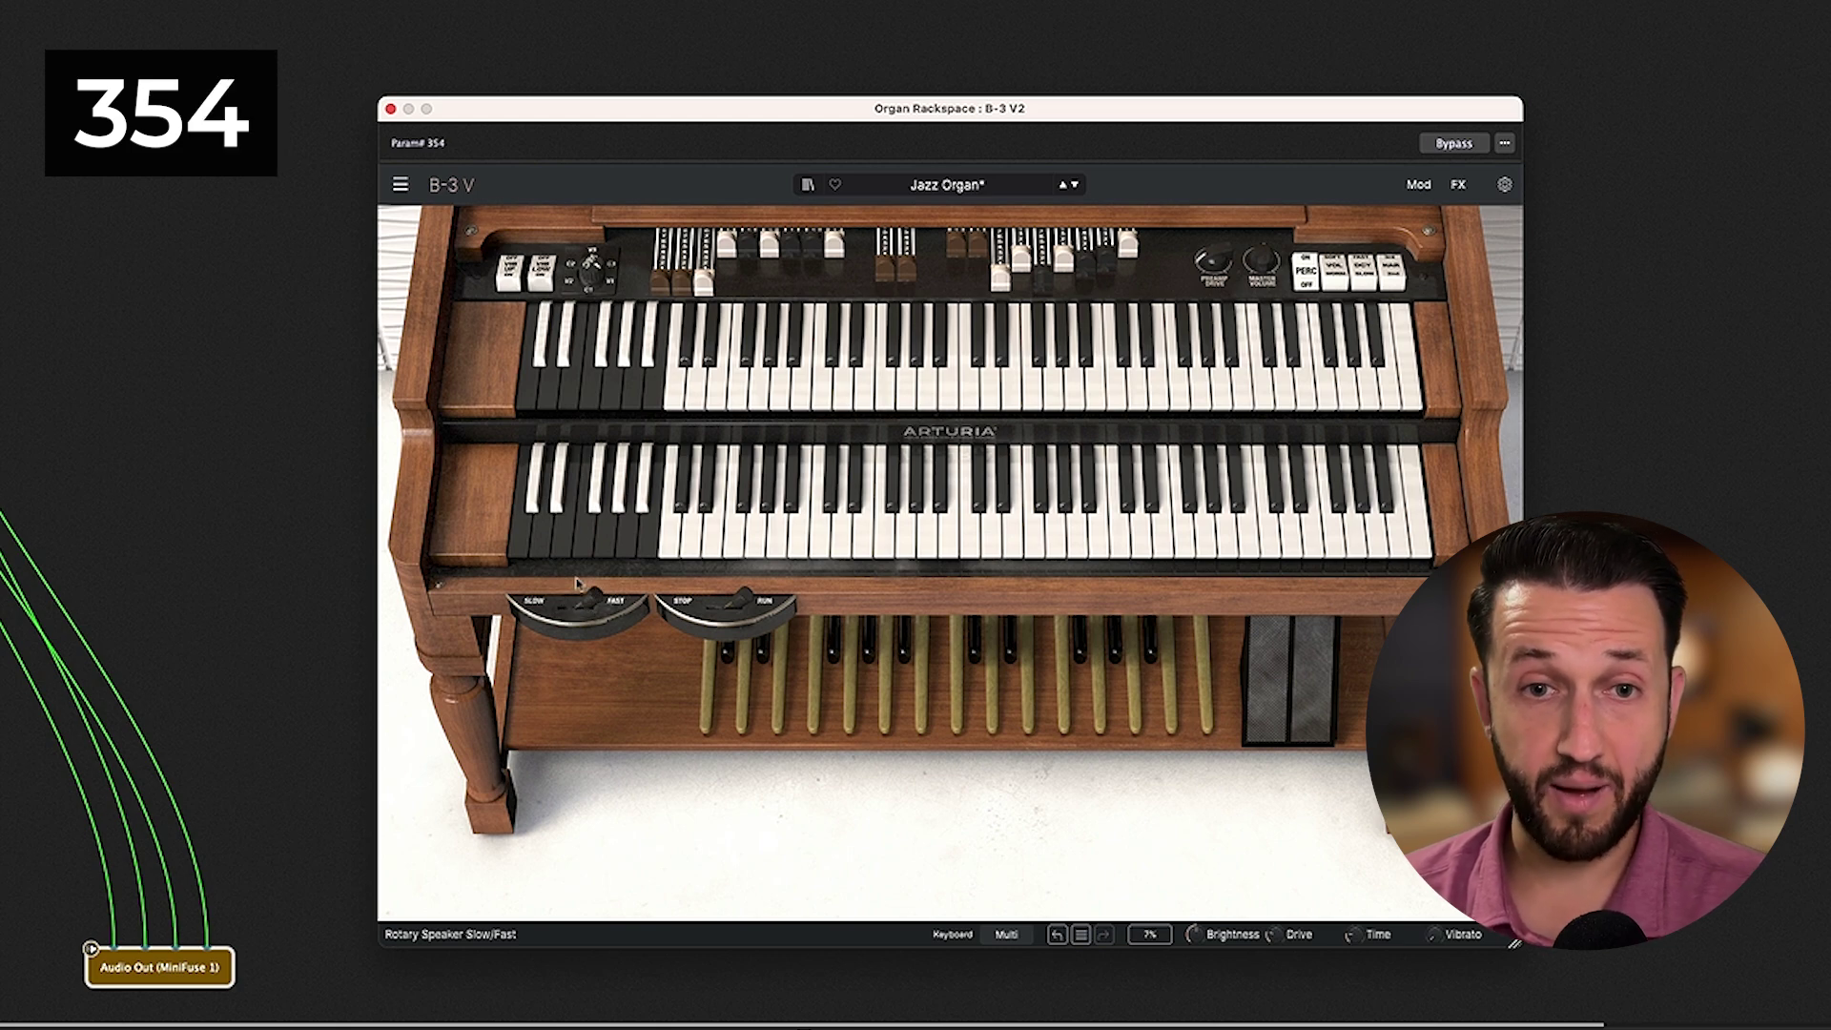
left_click(390, 110)
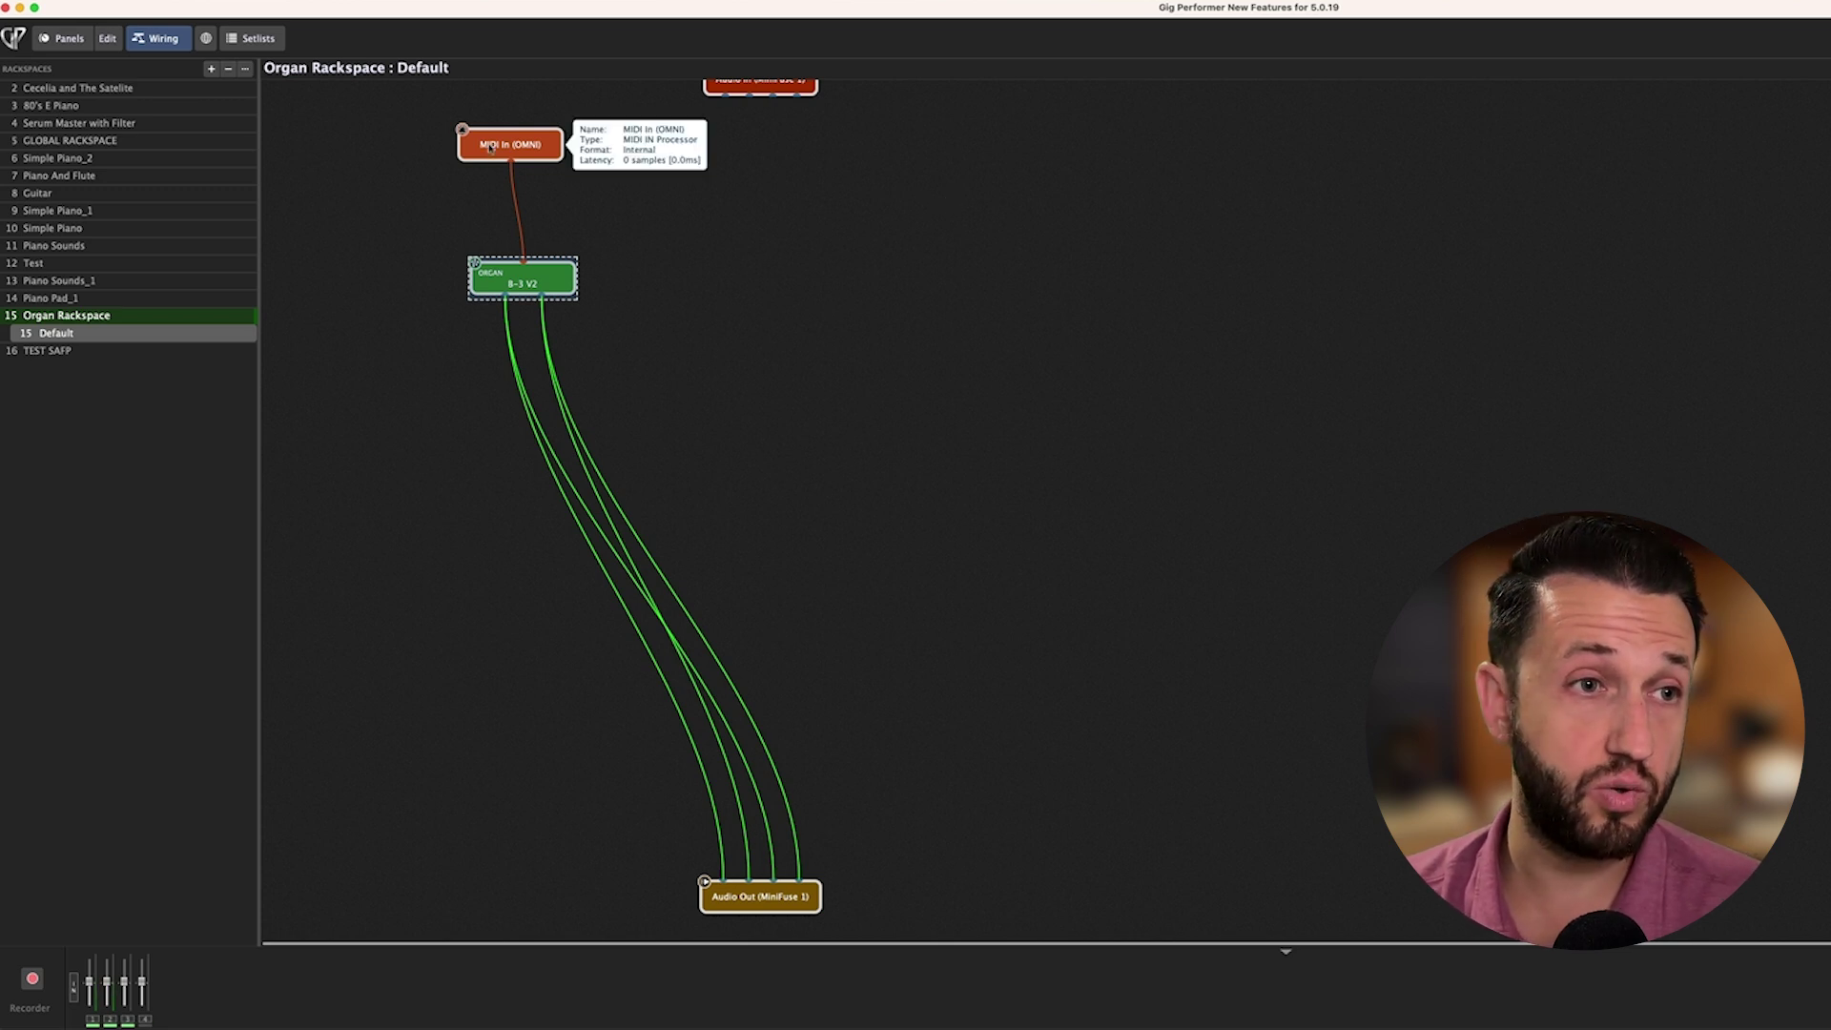
- Open the Global Rackspace's Streaming Audio File Player and the Parameter Adjustment marker's actions
left_click(233, 39)
left_click(181, 38)
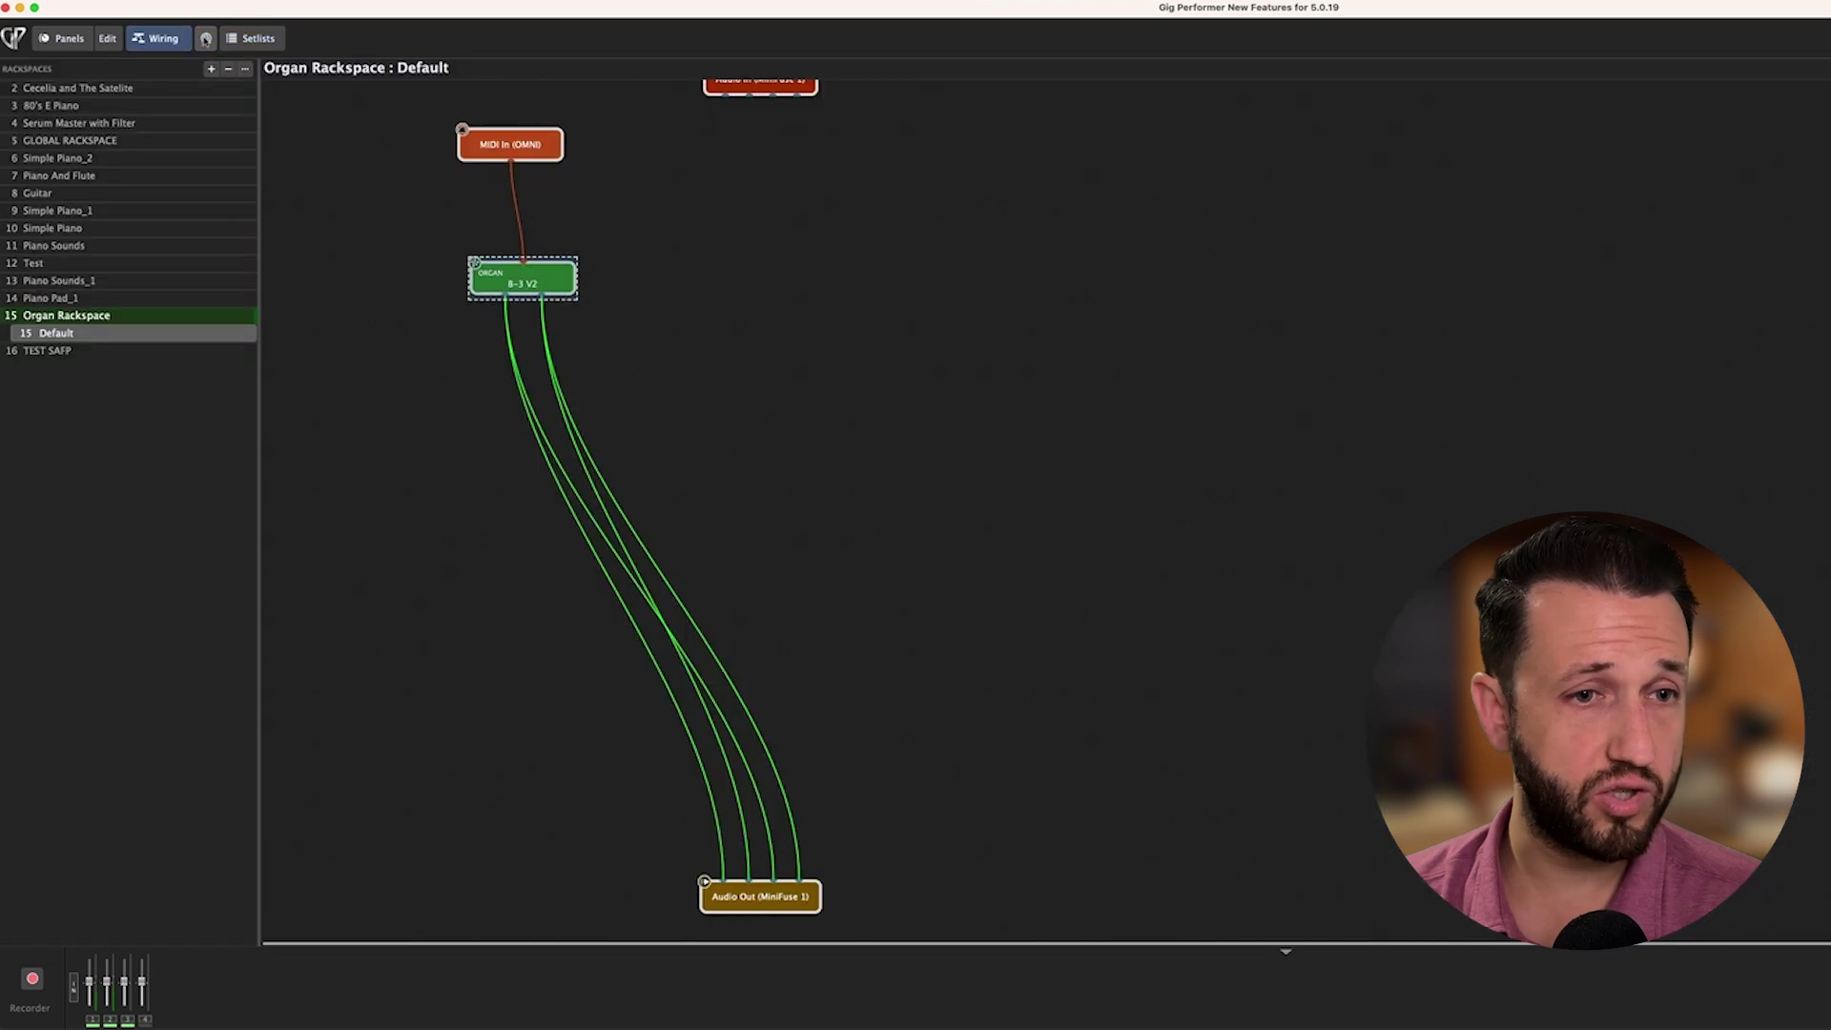
left_click(205, 38)
double_click(650, 382)
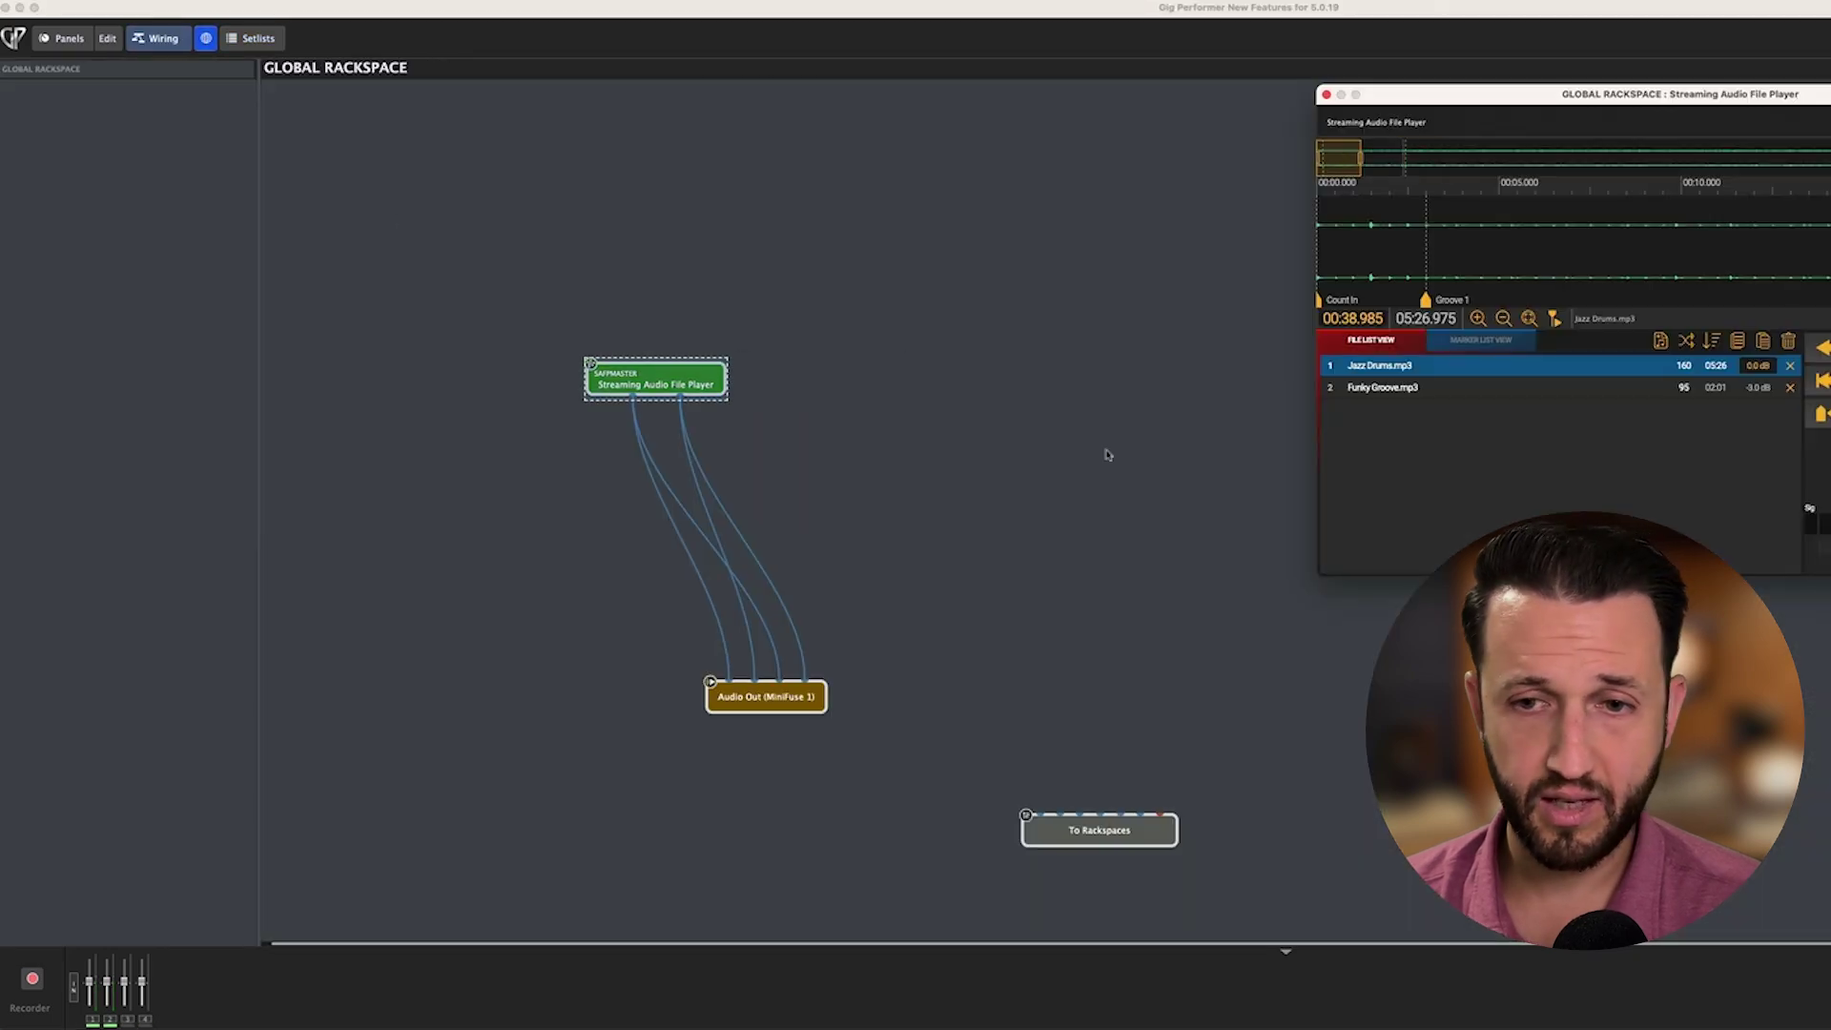
left_click(1480, 337)
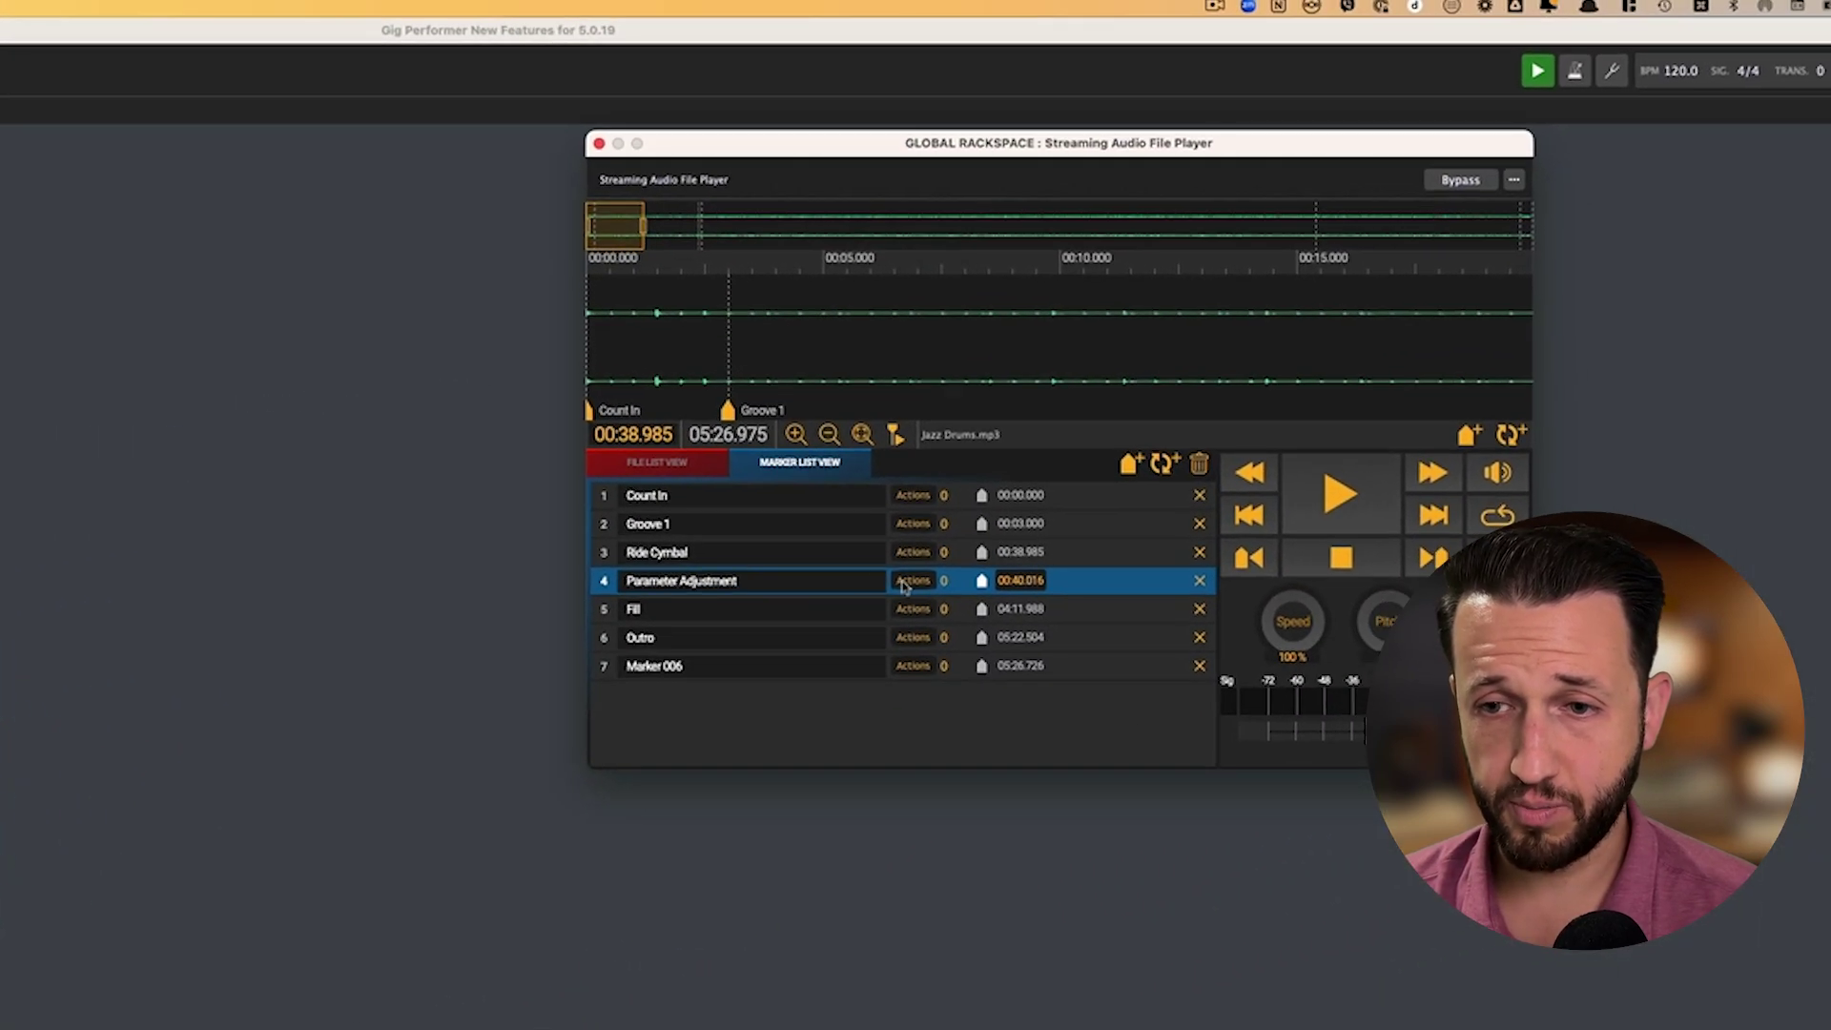
left_click(1005, 559)
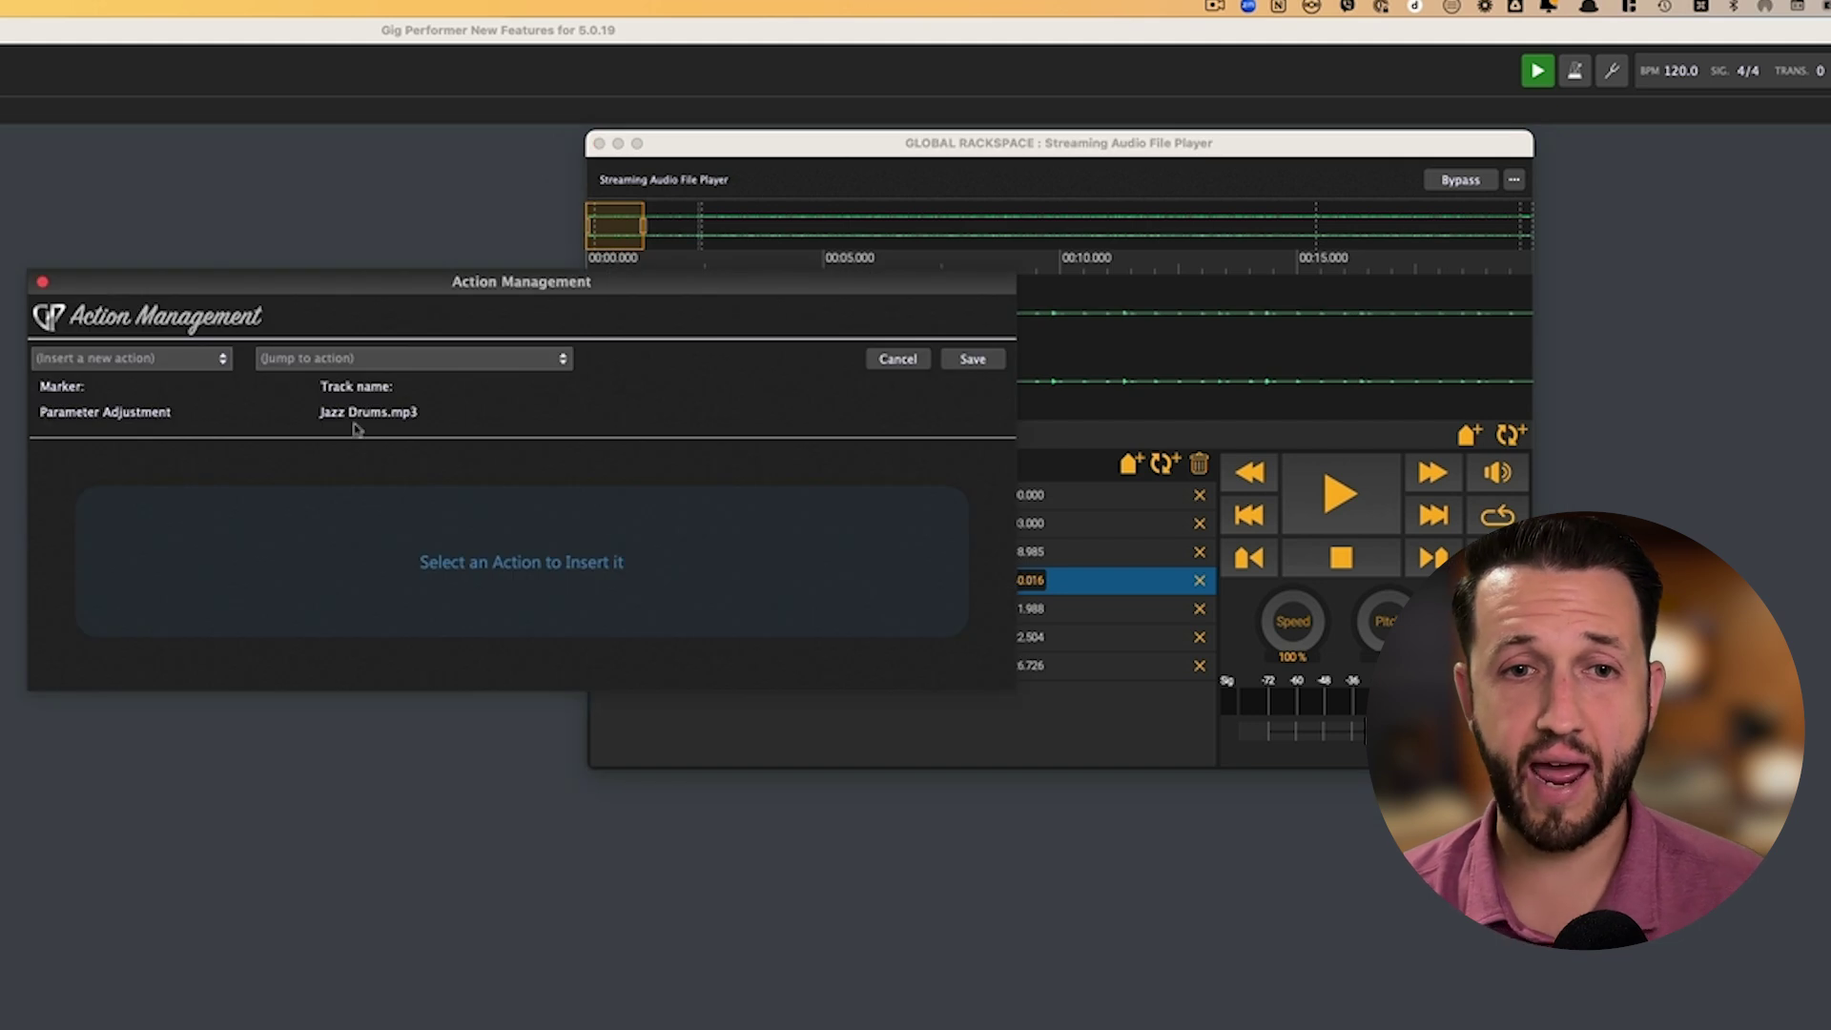
- Insert a Set Plugin Parameter Value action with ORGAN as the plugin handle
left_click(152, 365)
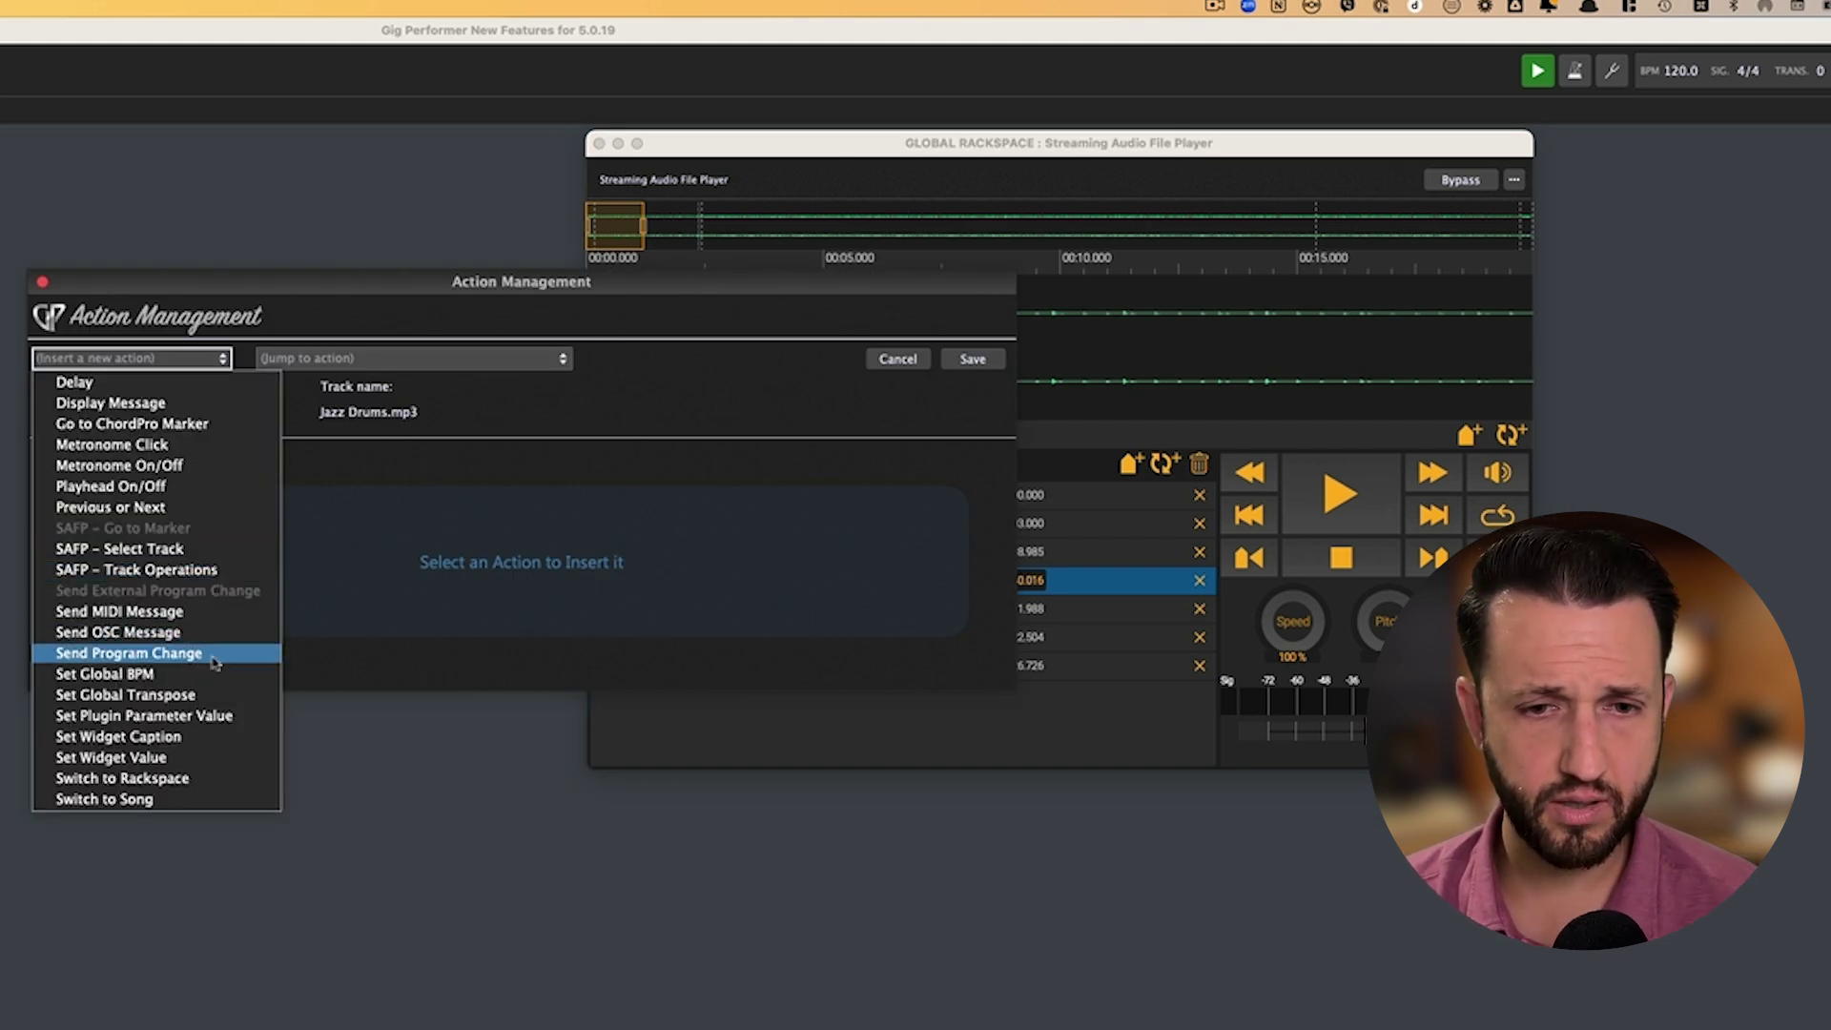
left_click(203, 717)
left_click(259, 481)
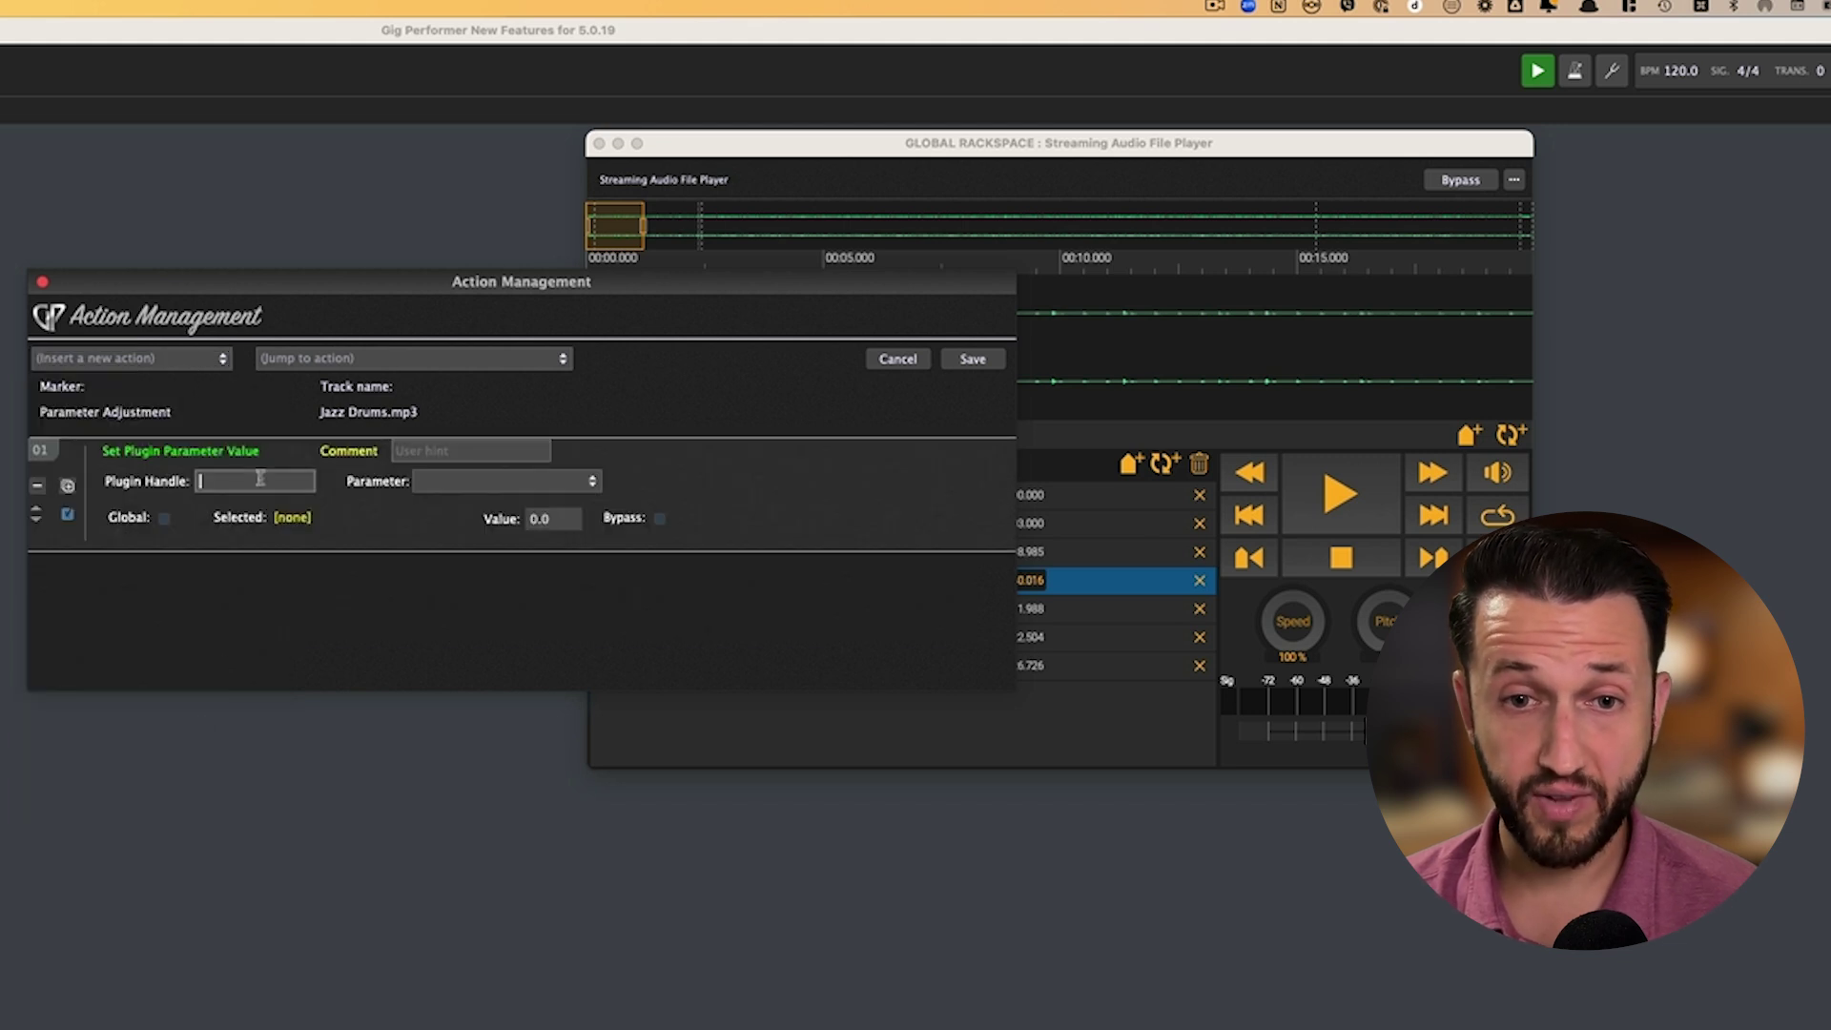
type("ORGAN")
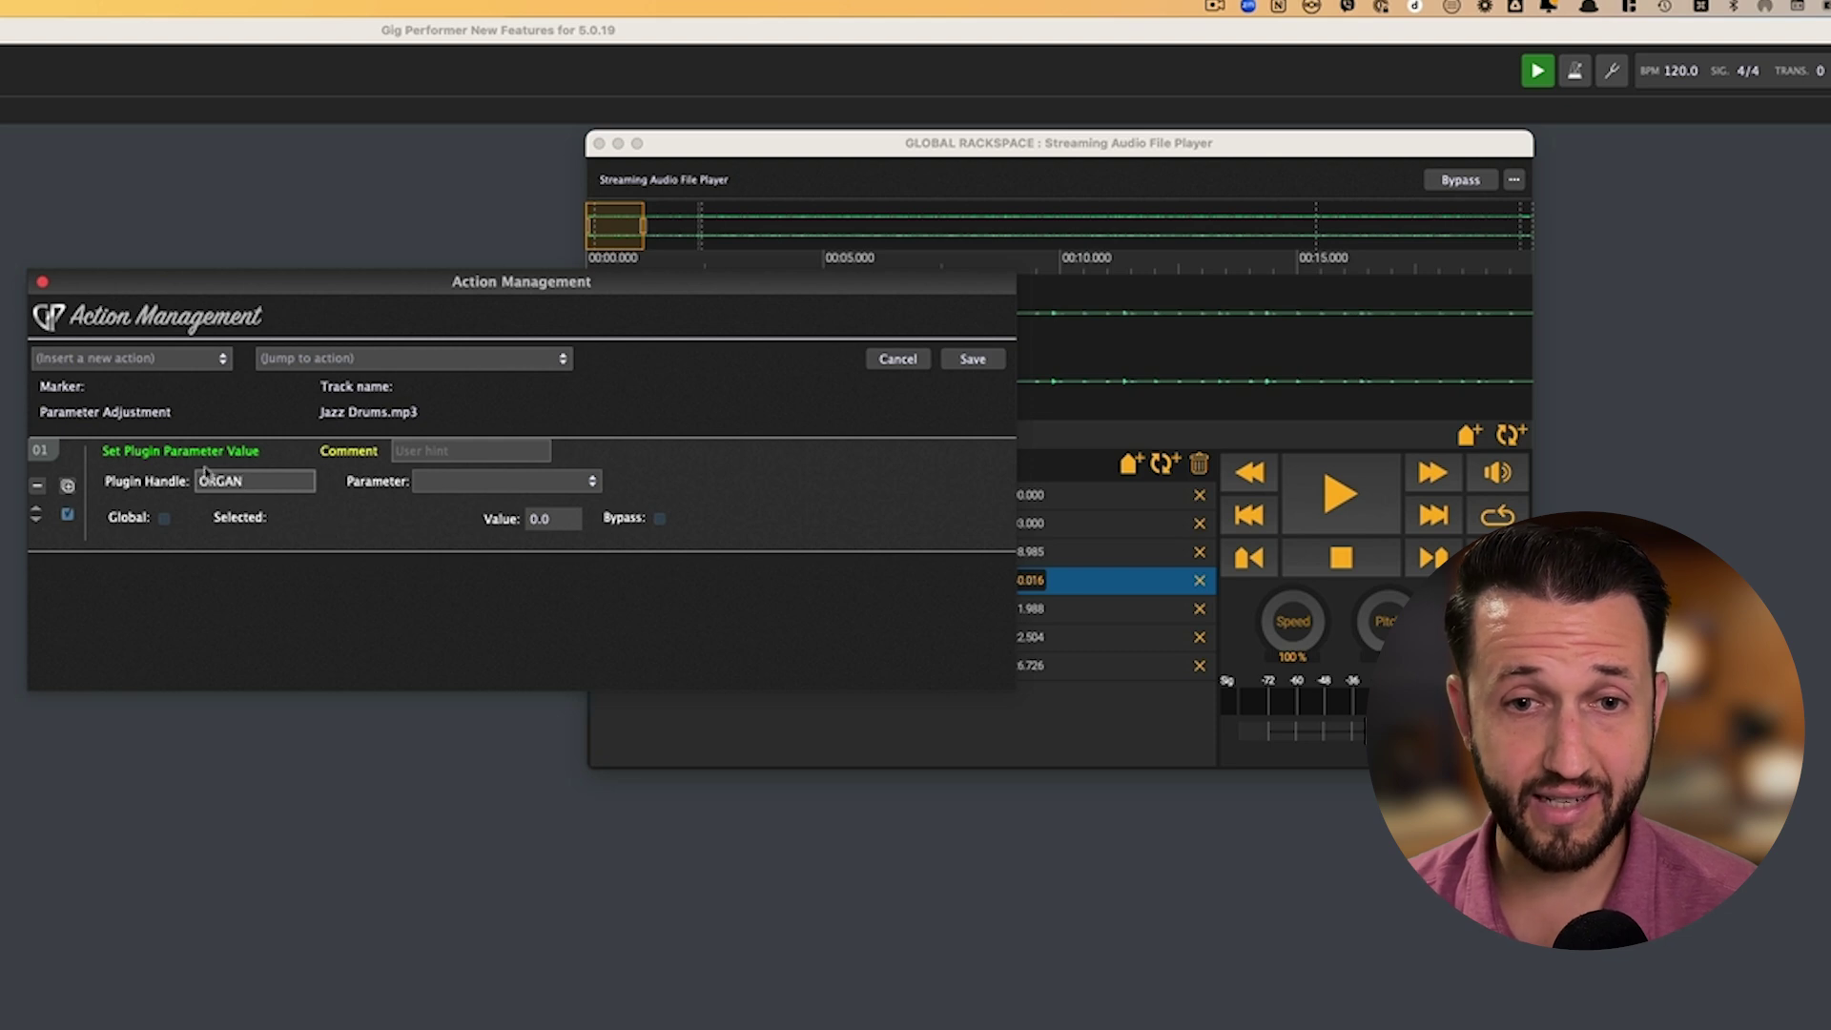
left_click(444, 482)
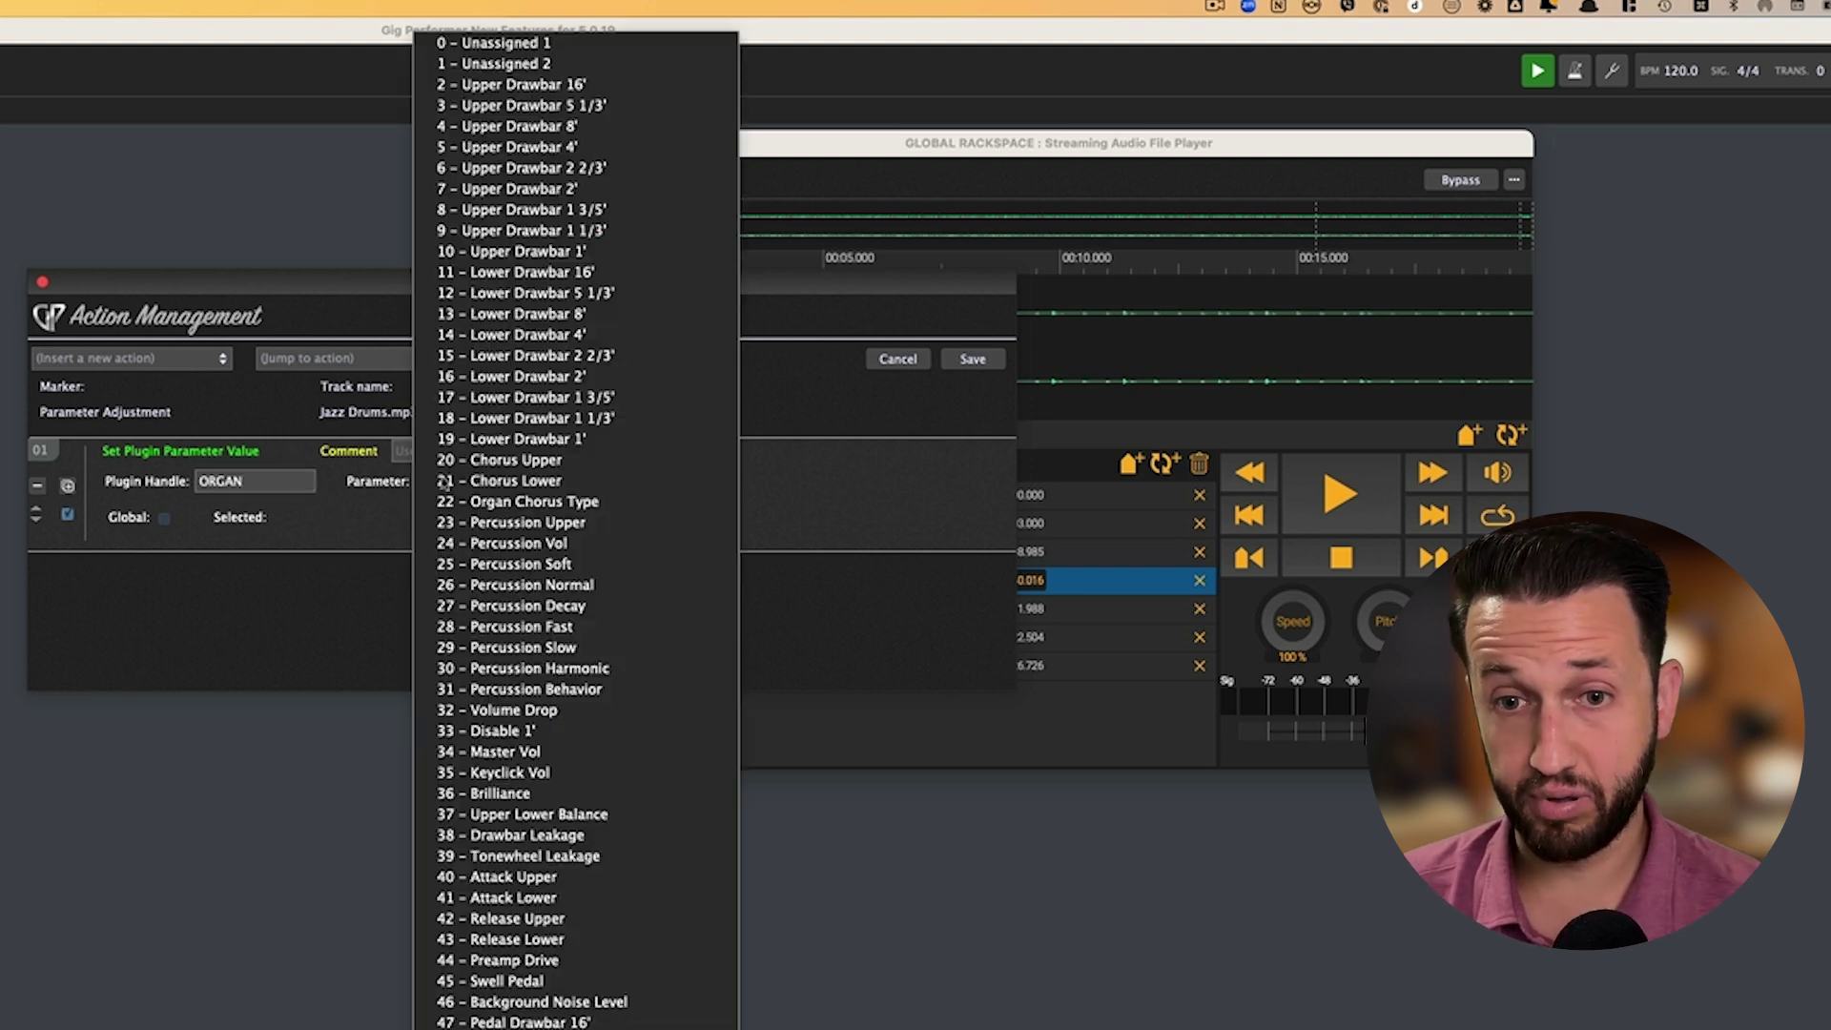
- Pick parameter 354 – Rotary Speaker Slow/Fast, set the value to 1.0, and save the action
scroll(515, 710, "down", 15)
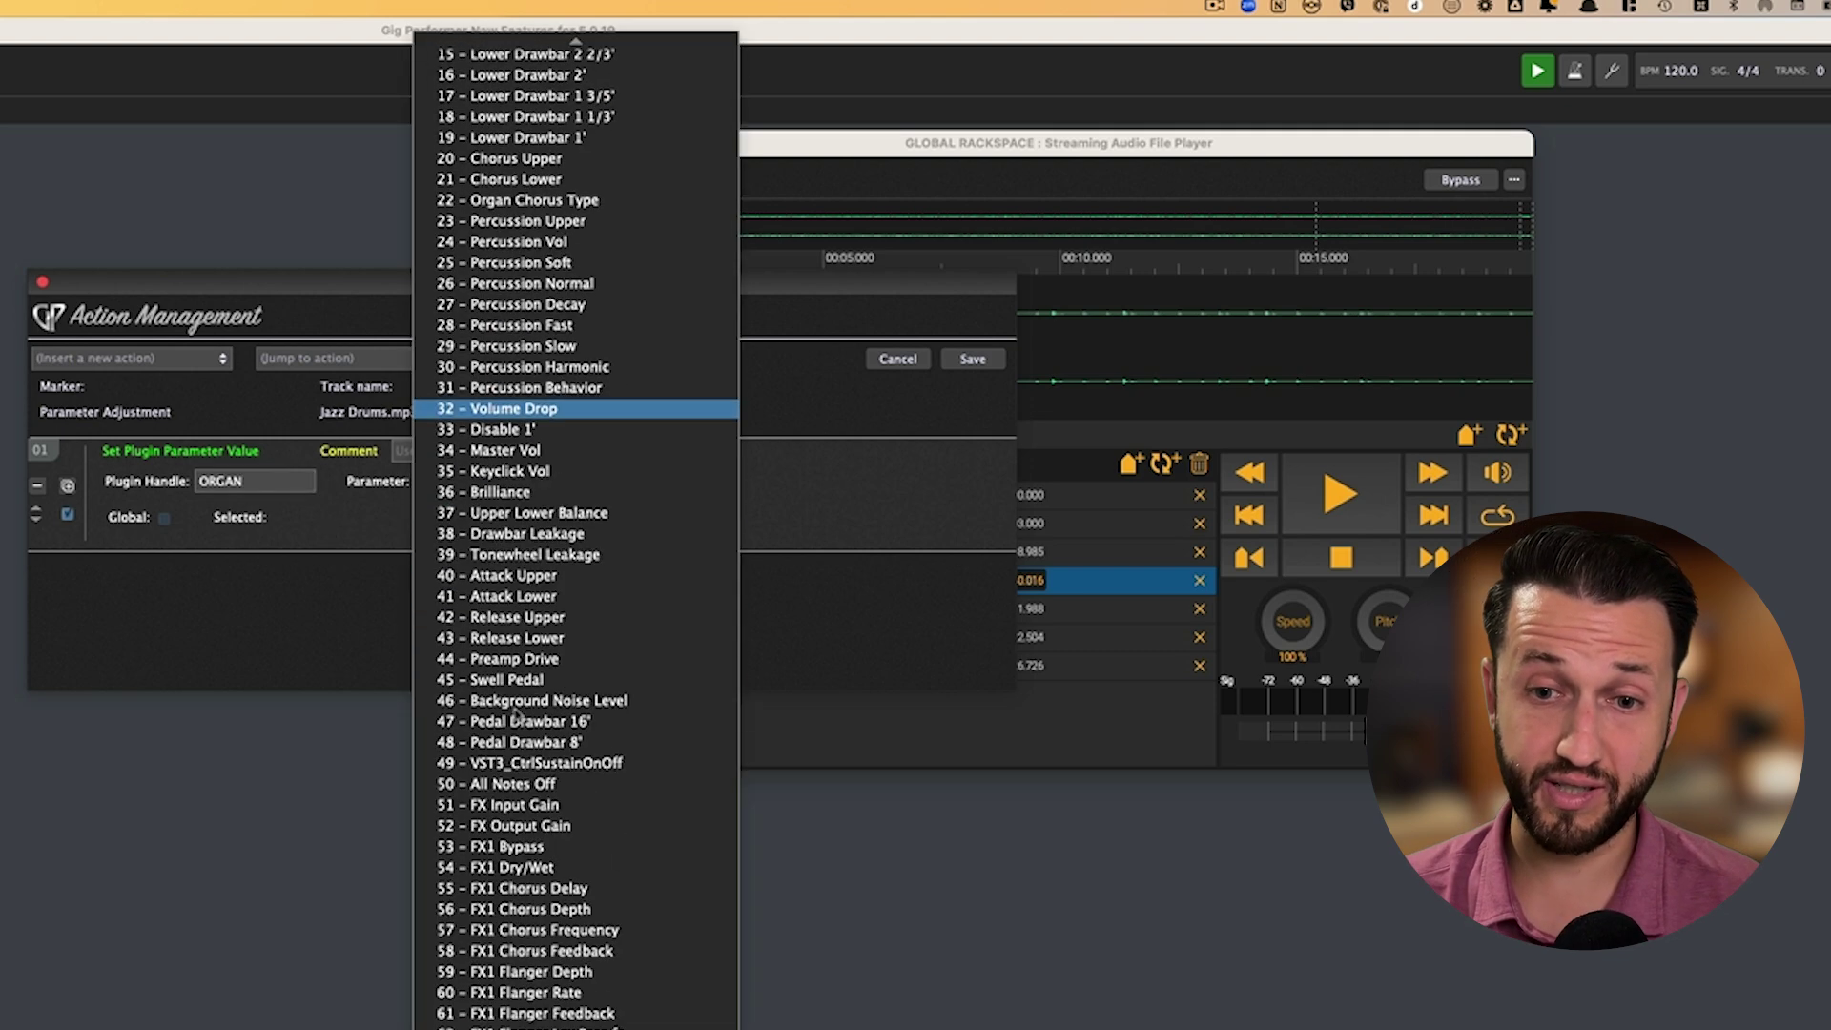
scroll(516, 714, "down", 15)
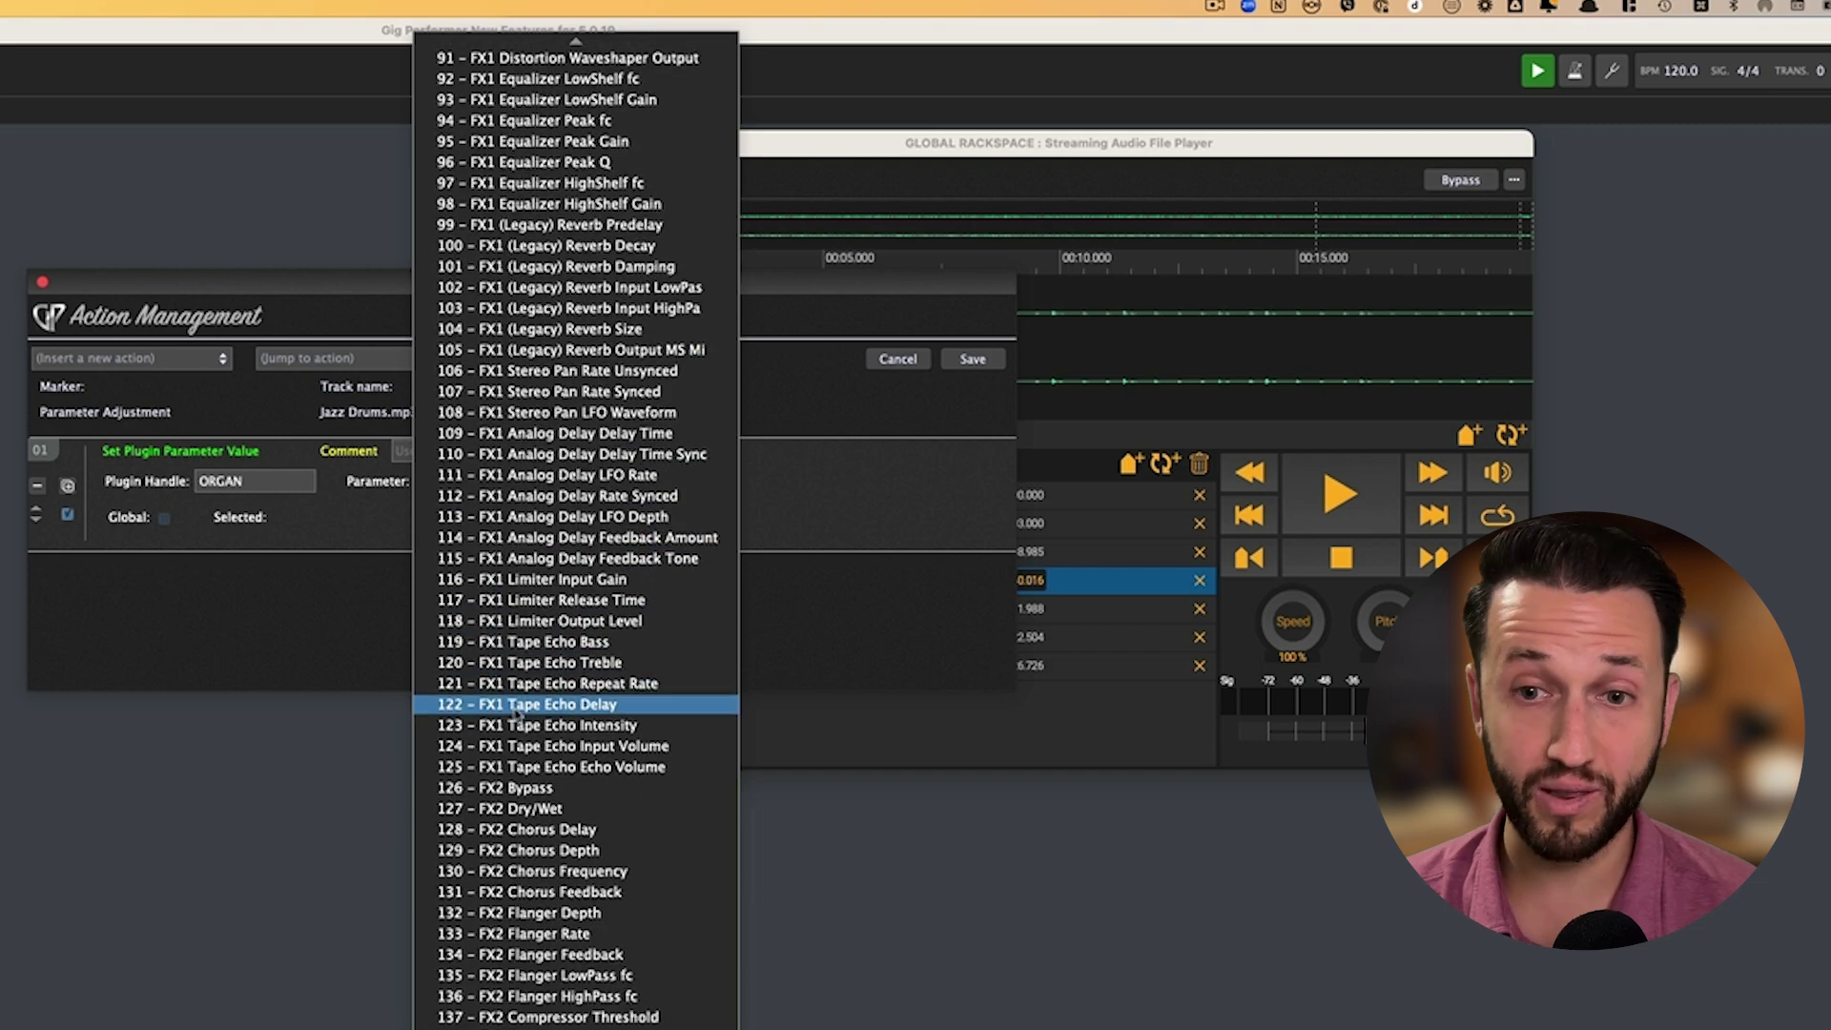
scroll(516, 714, "down", 7)
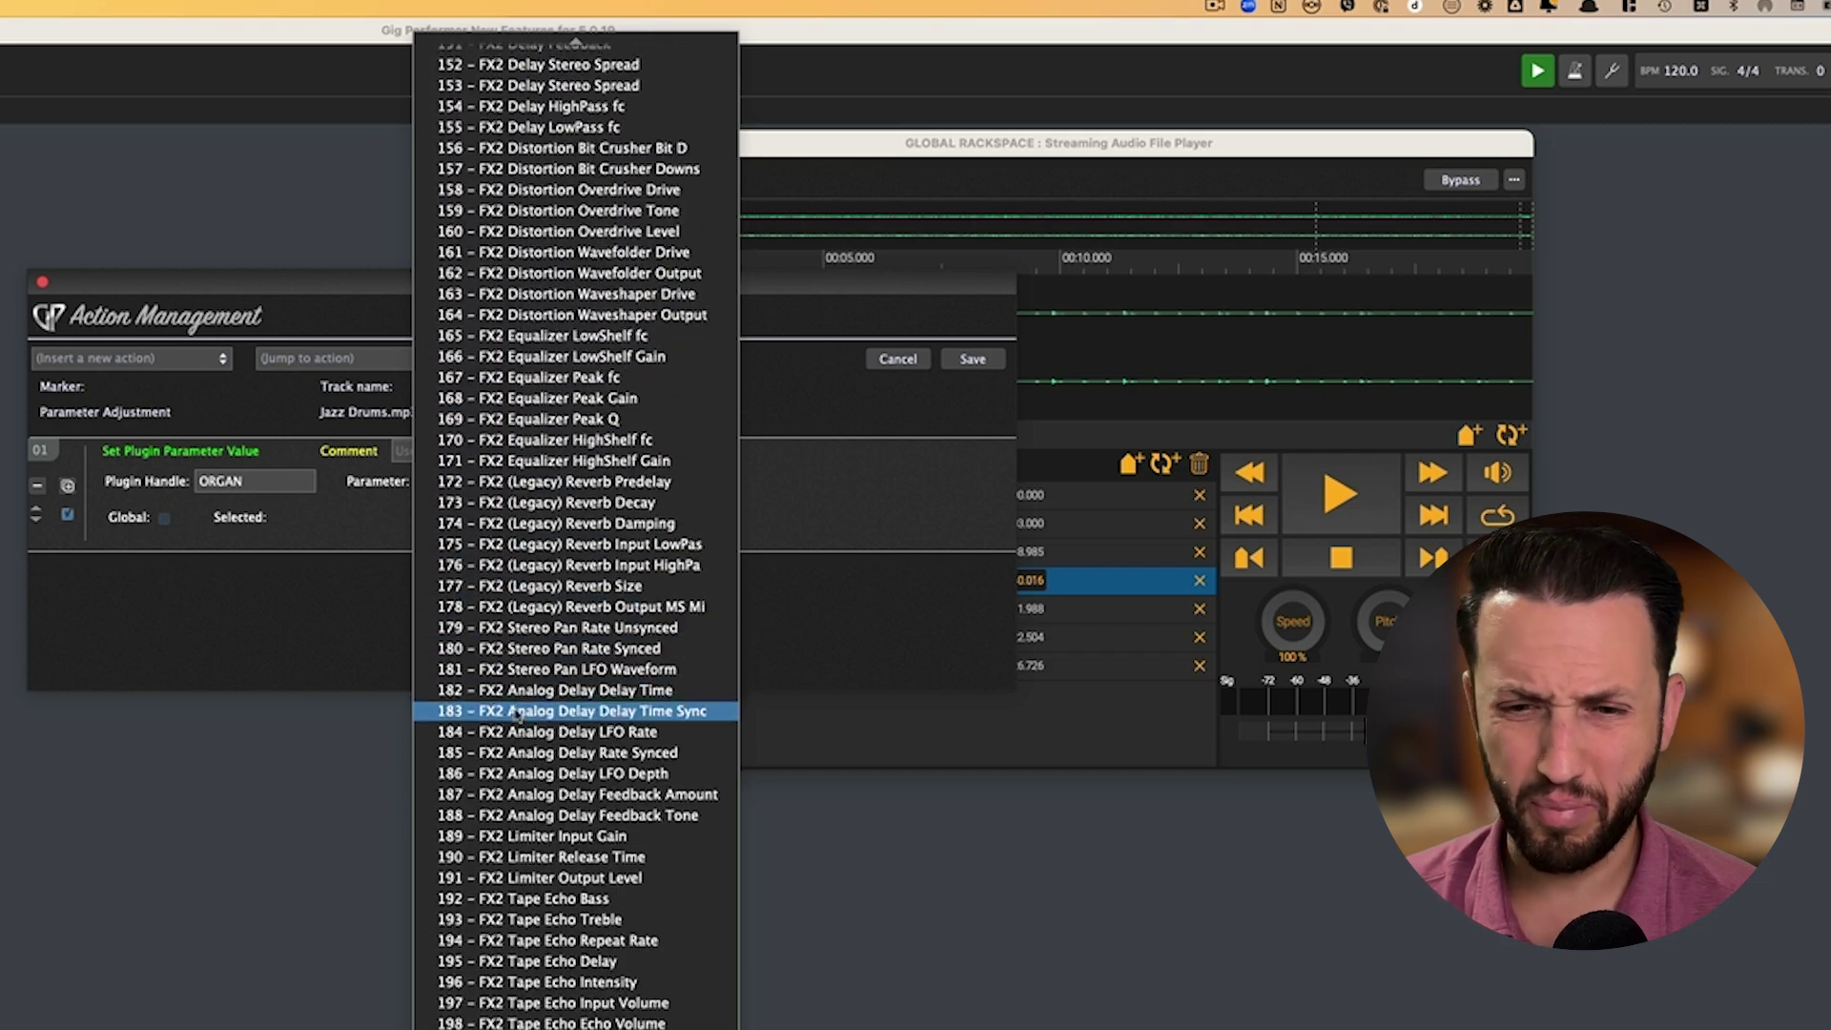
scroll(516, 713, "down", 20)
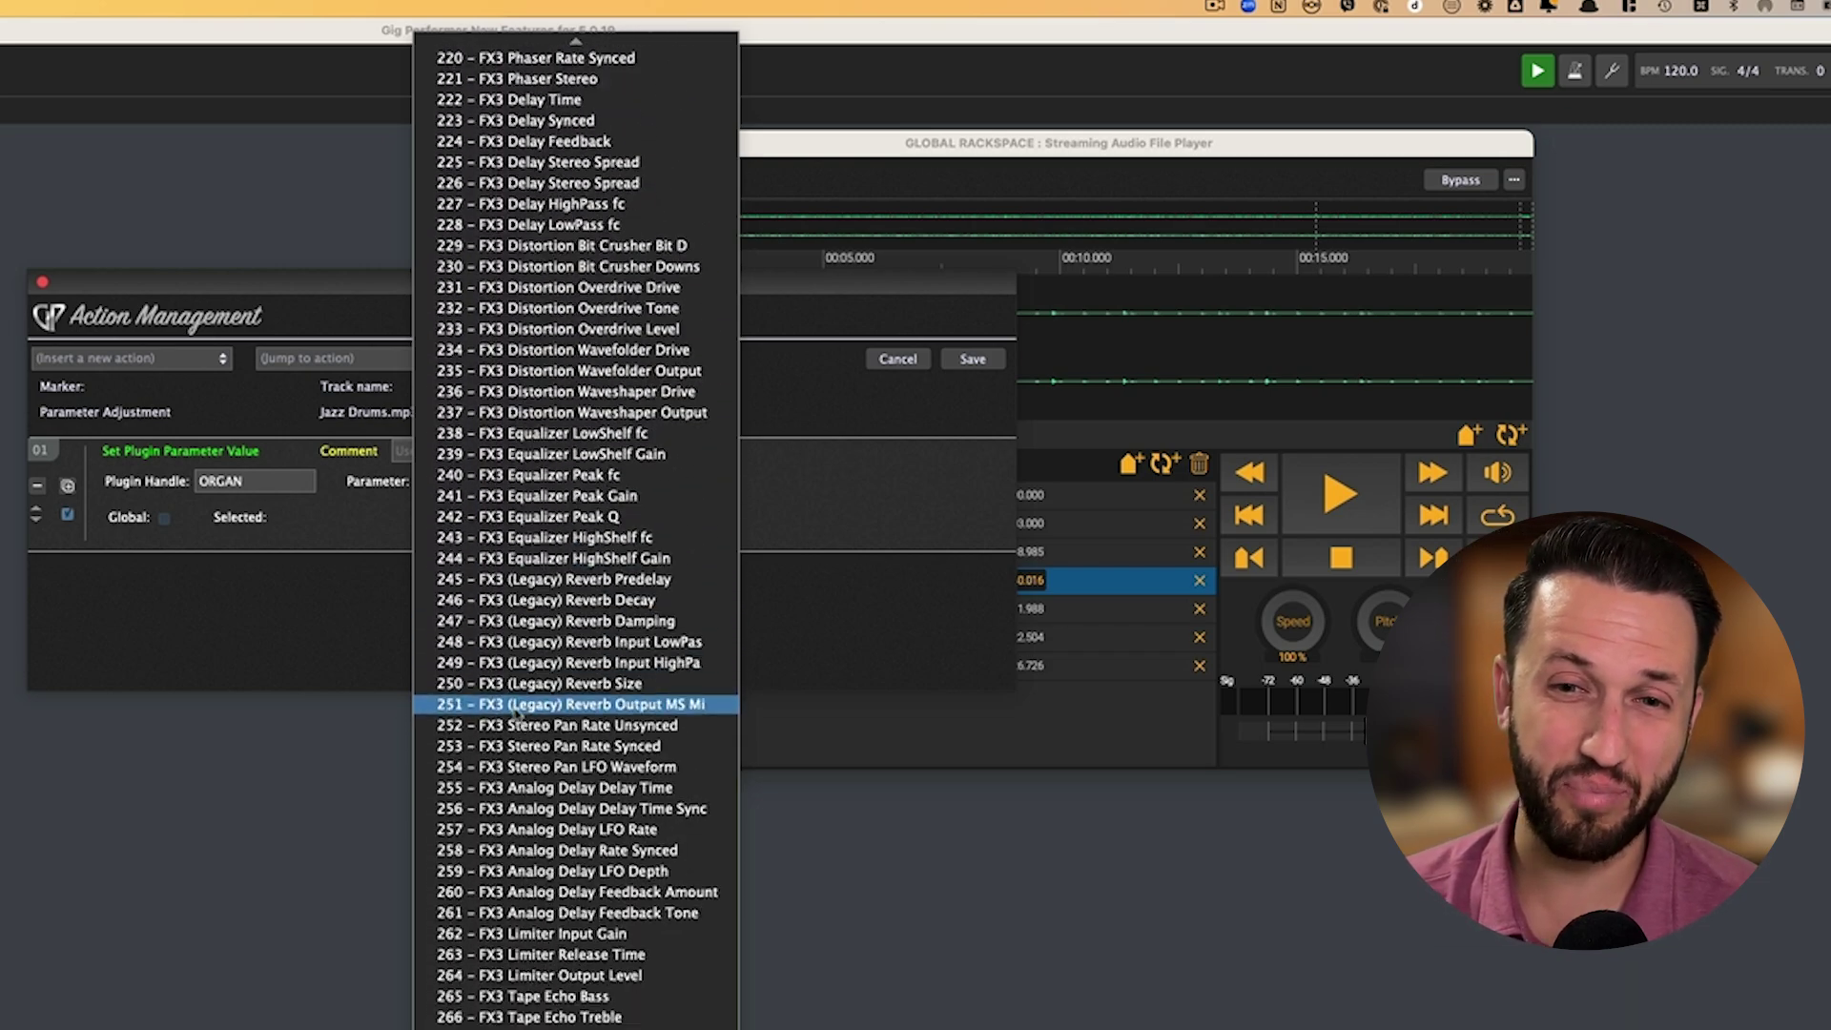
scroll(516, 714, "up", 5)
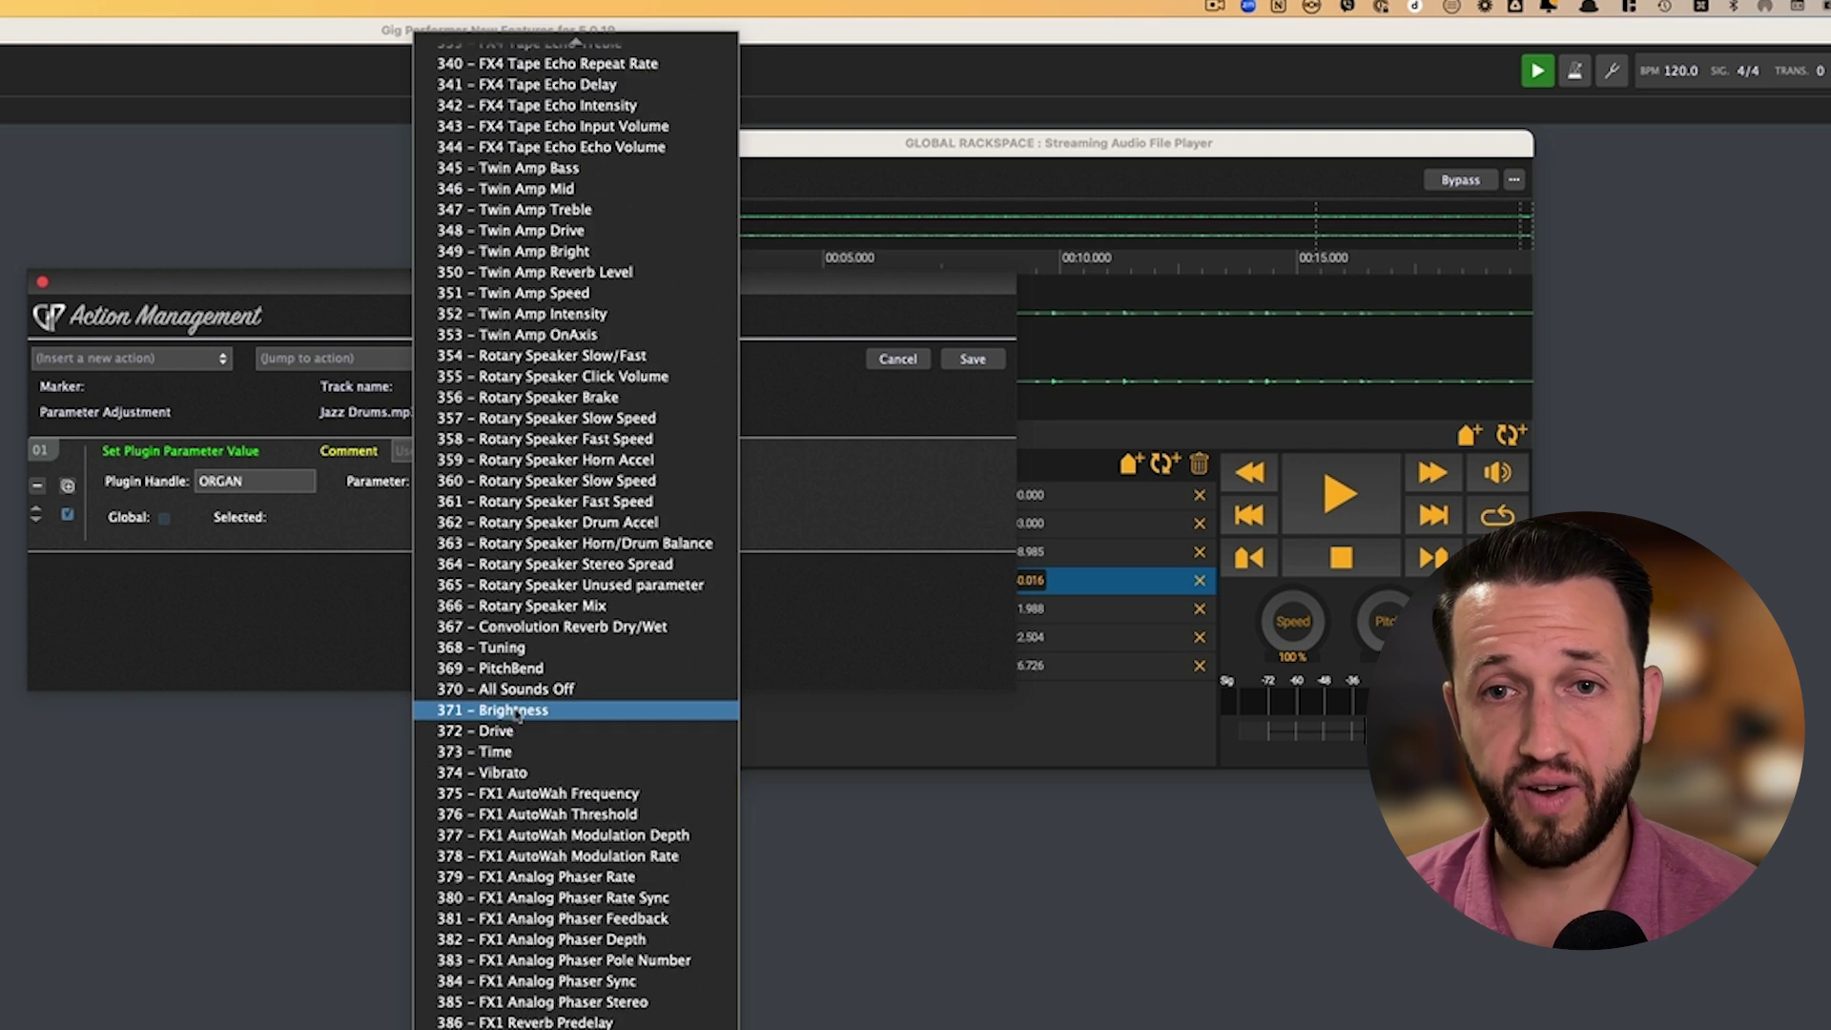
left_click(507, 356)
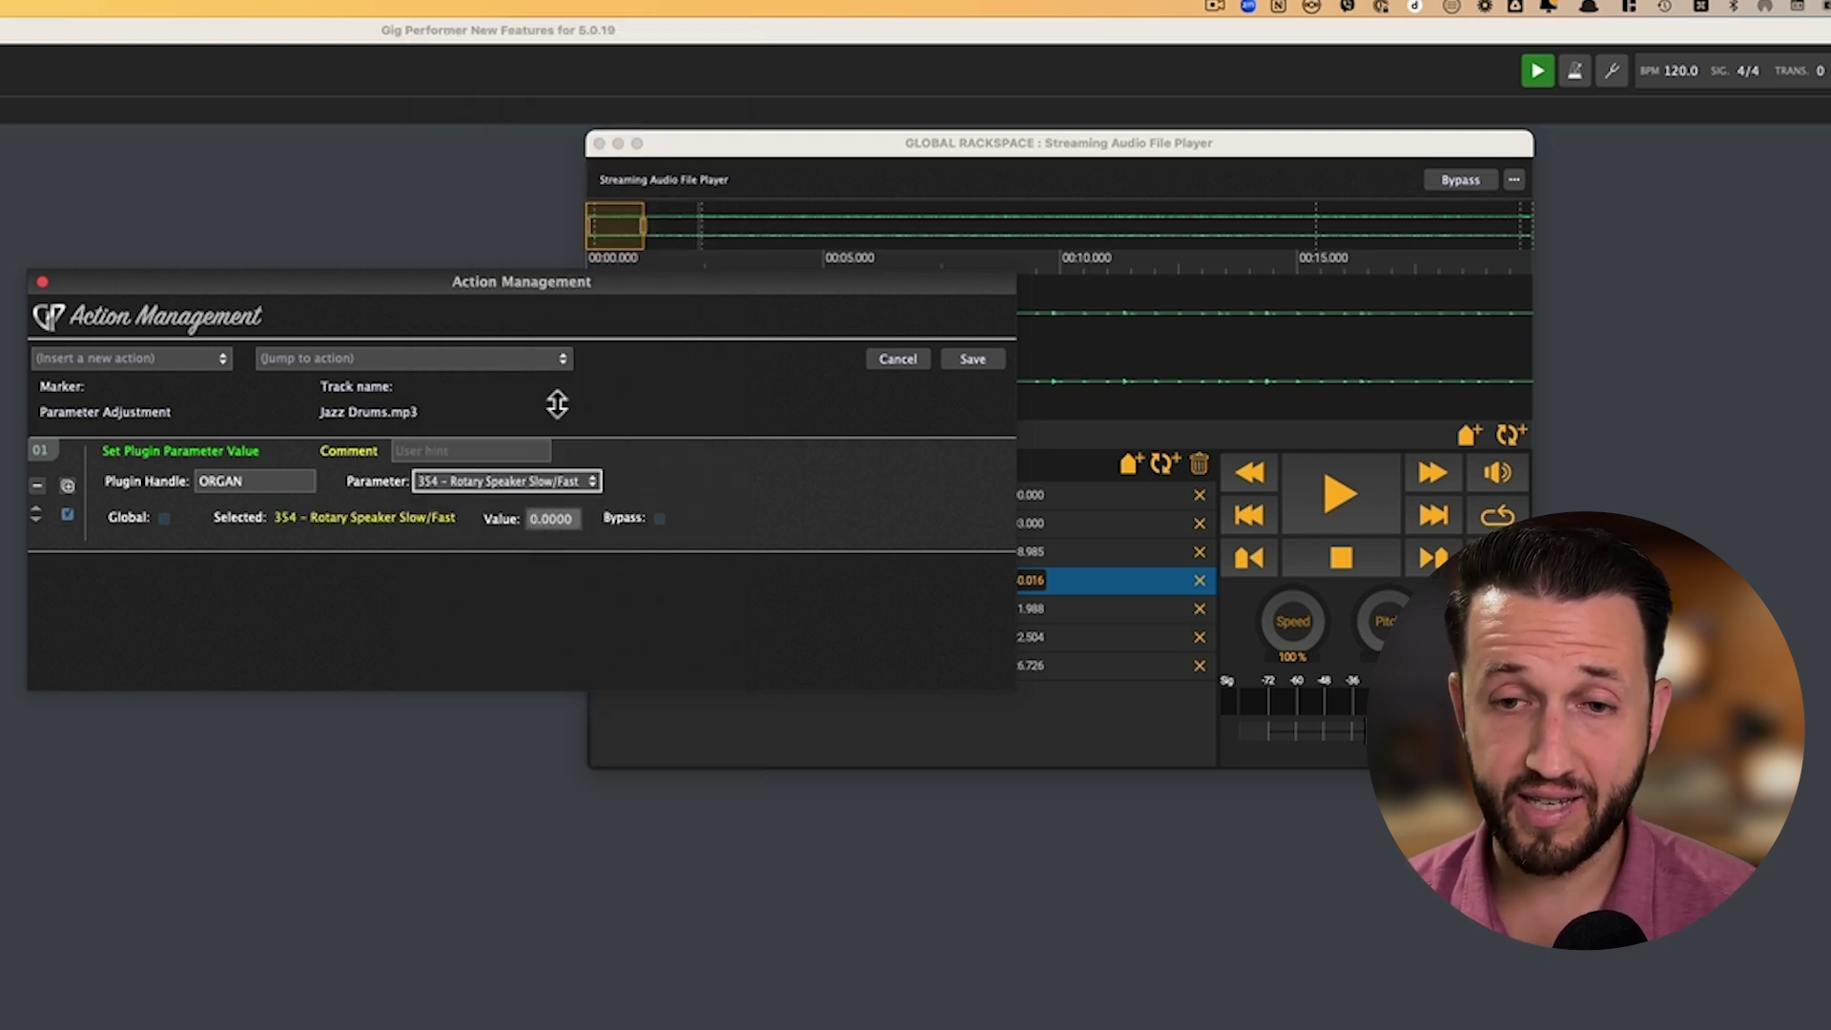
left_click(551, 518)
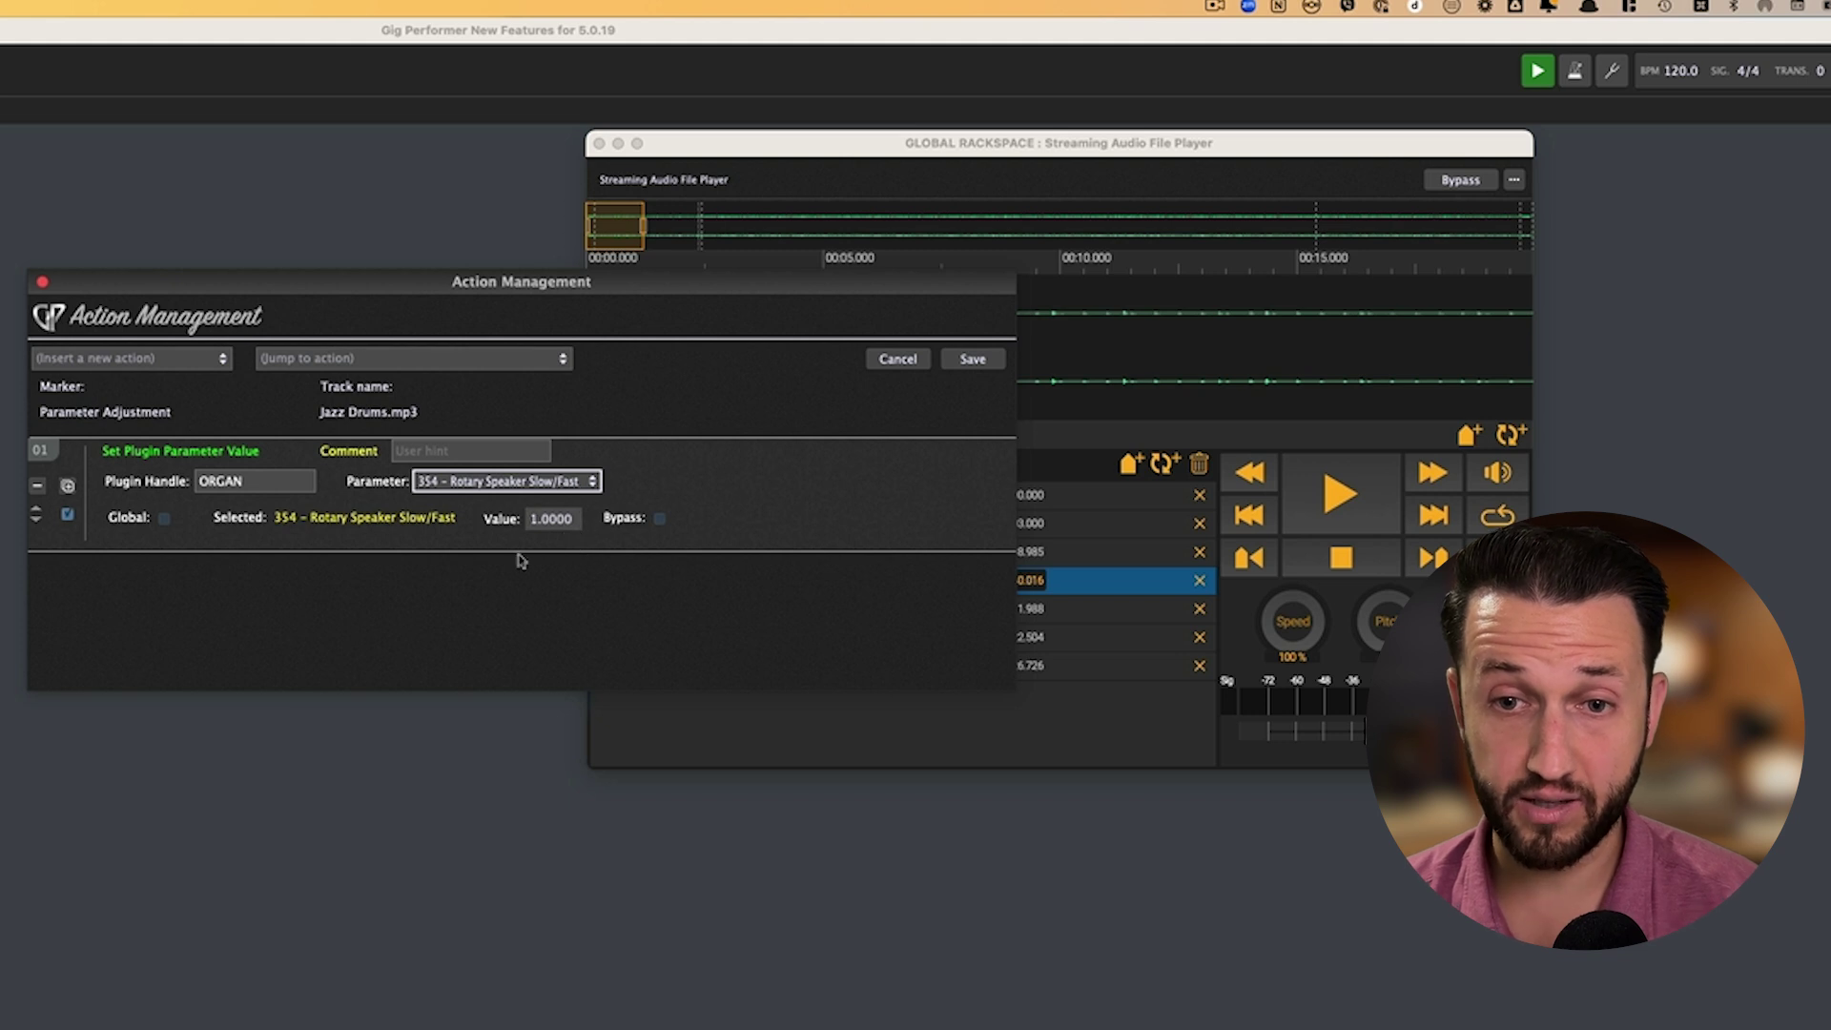
left_click(970, 364)
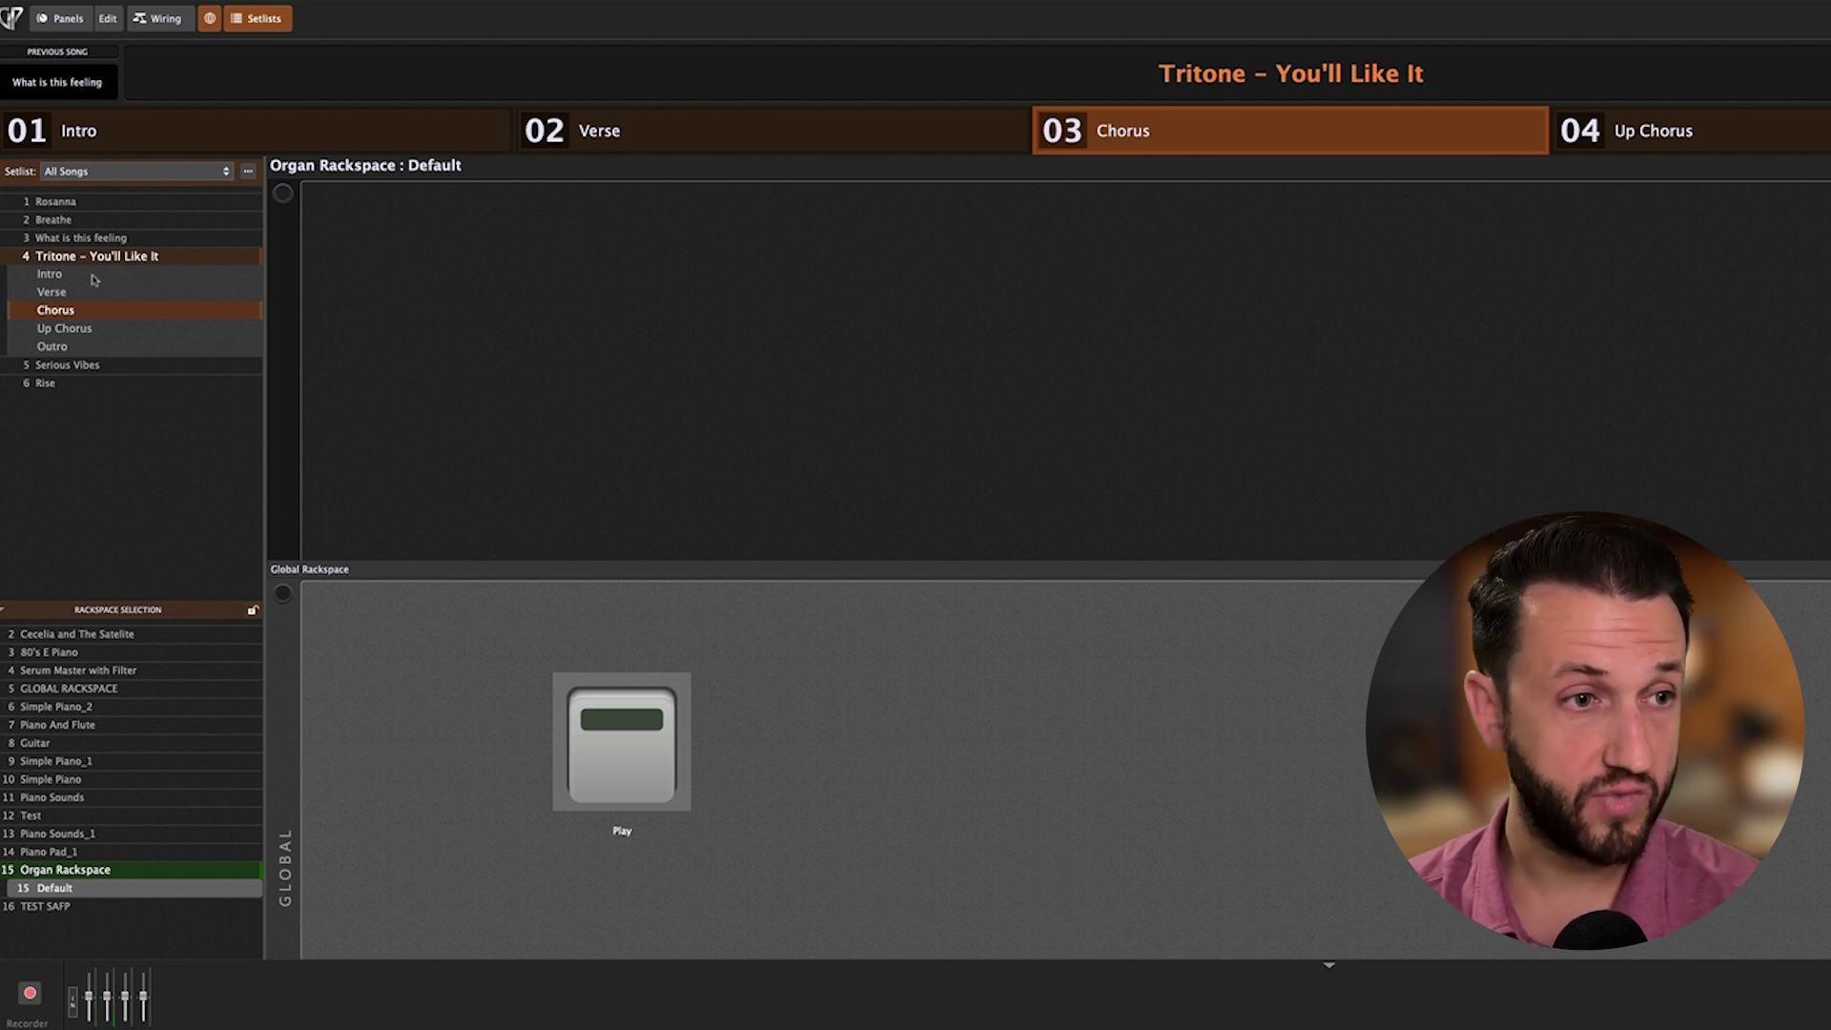
- Step through the song's Intro, Verse and Chorus parts, then switch off the global Play widget
left_click(95, 276)
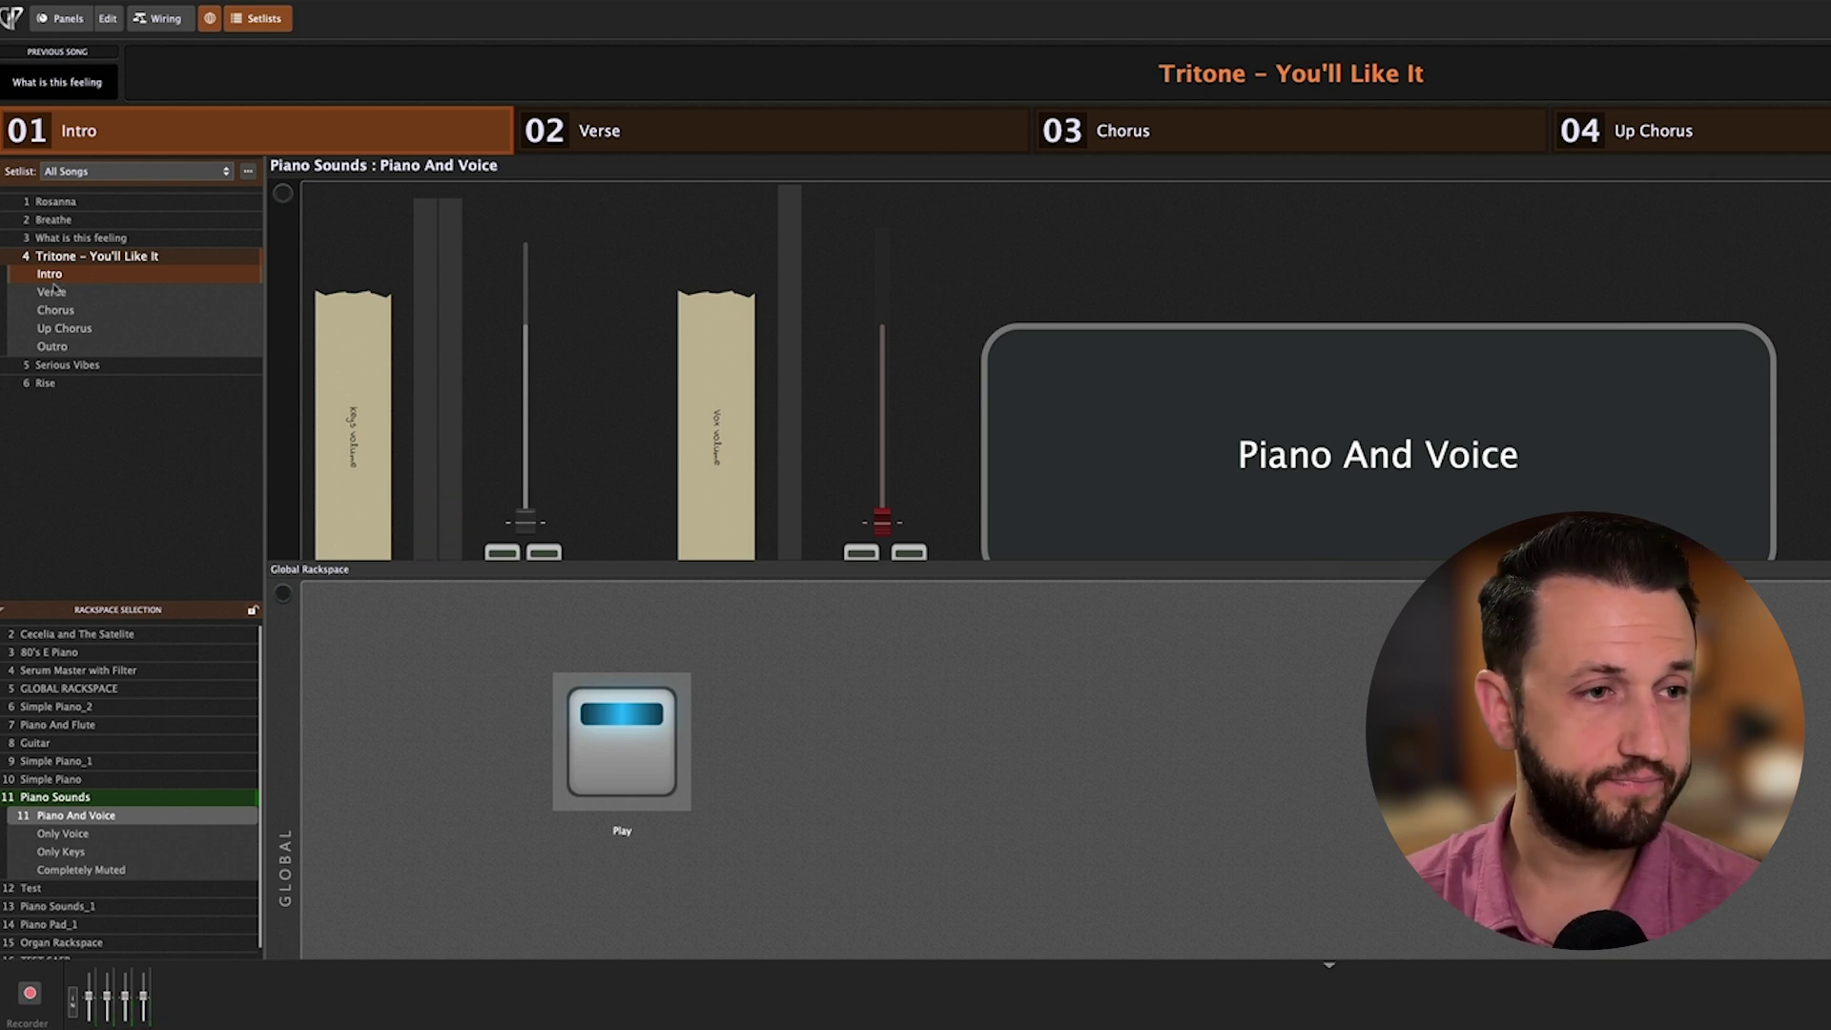
left_click(54, 296)
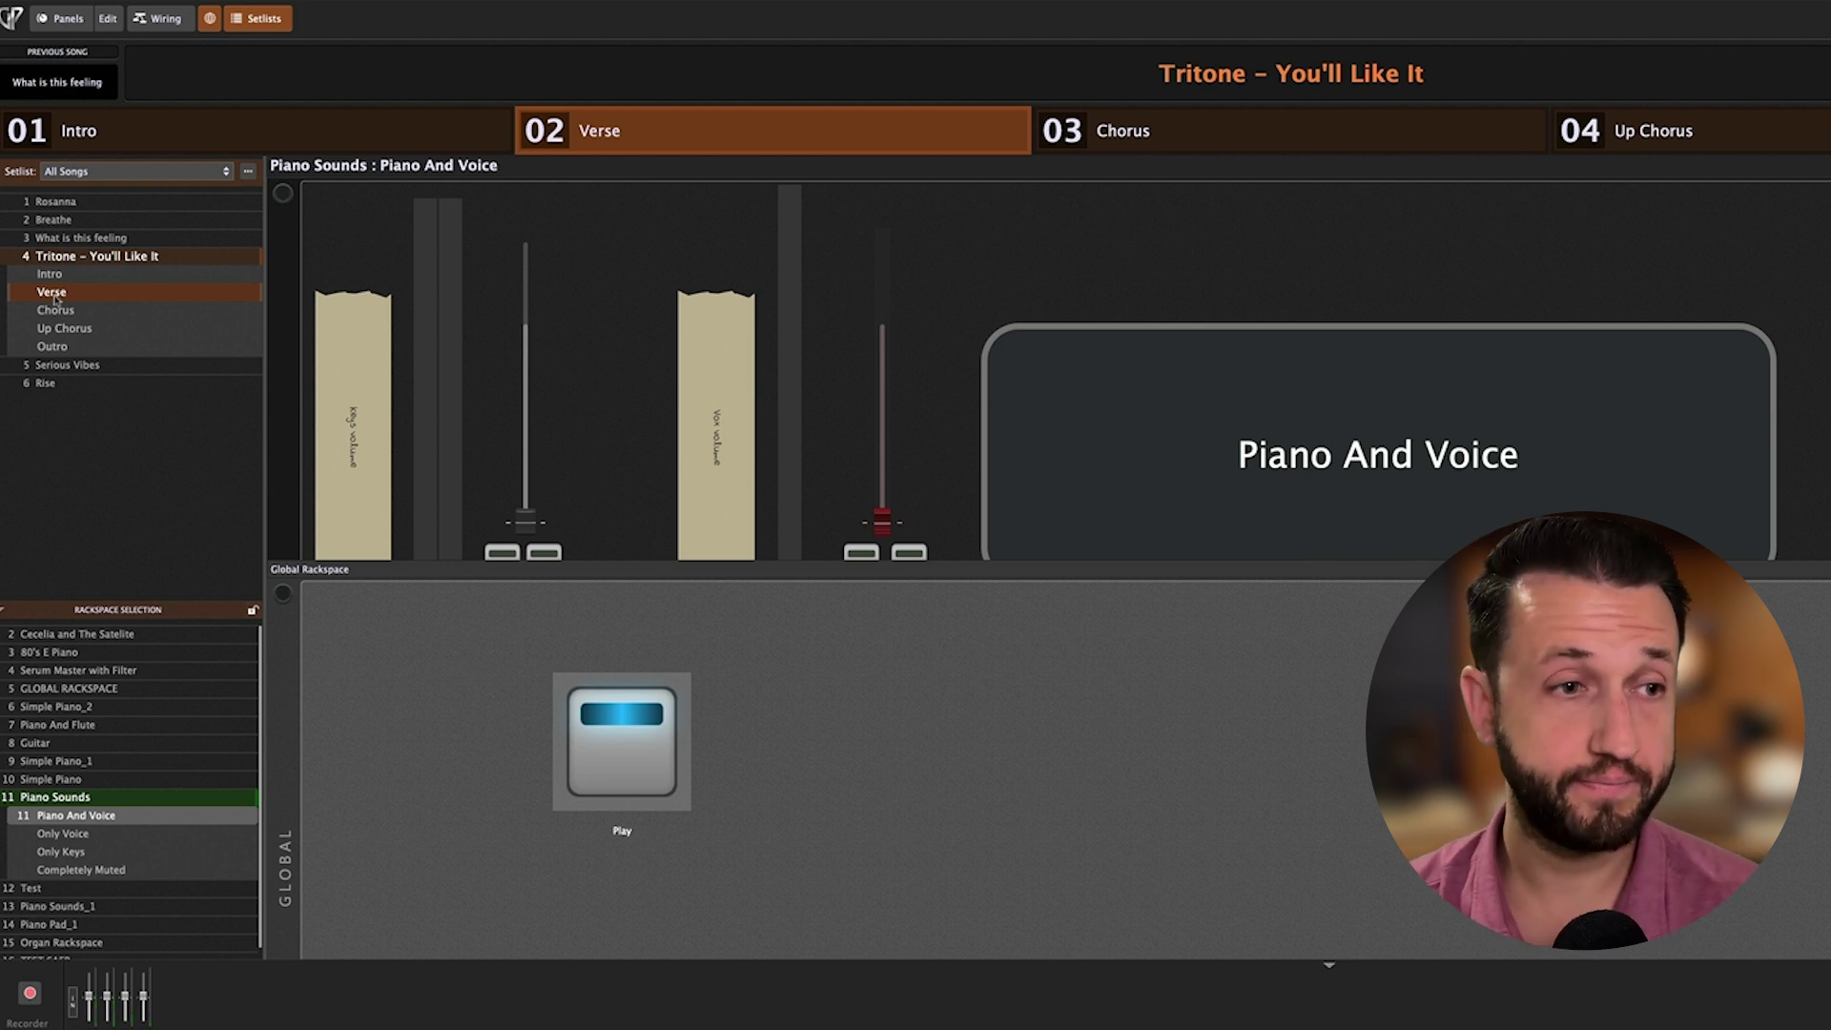
key("Down")
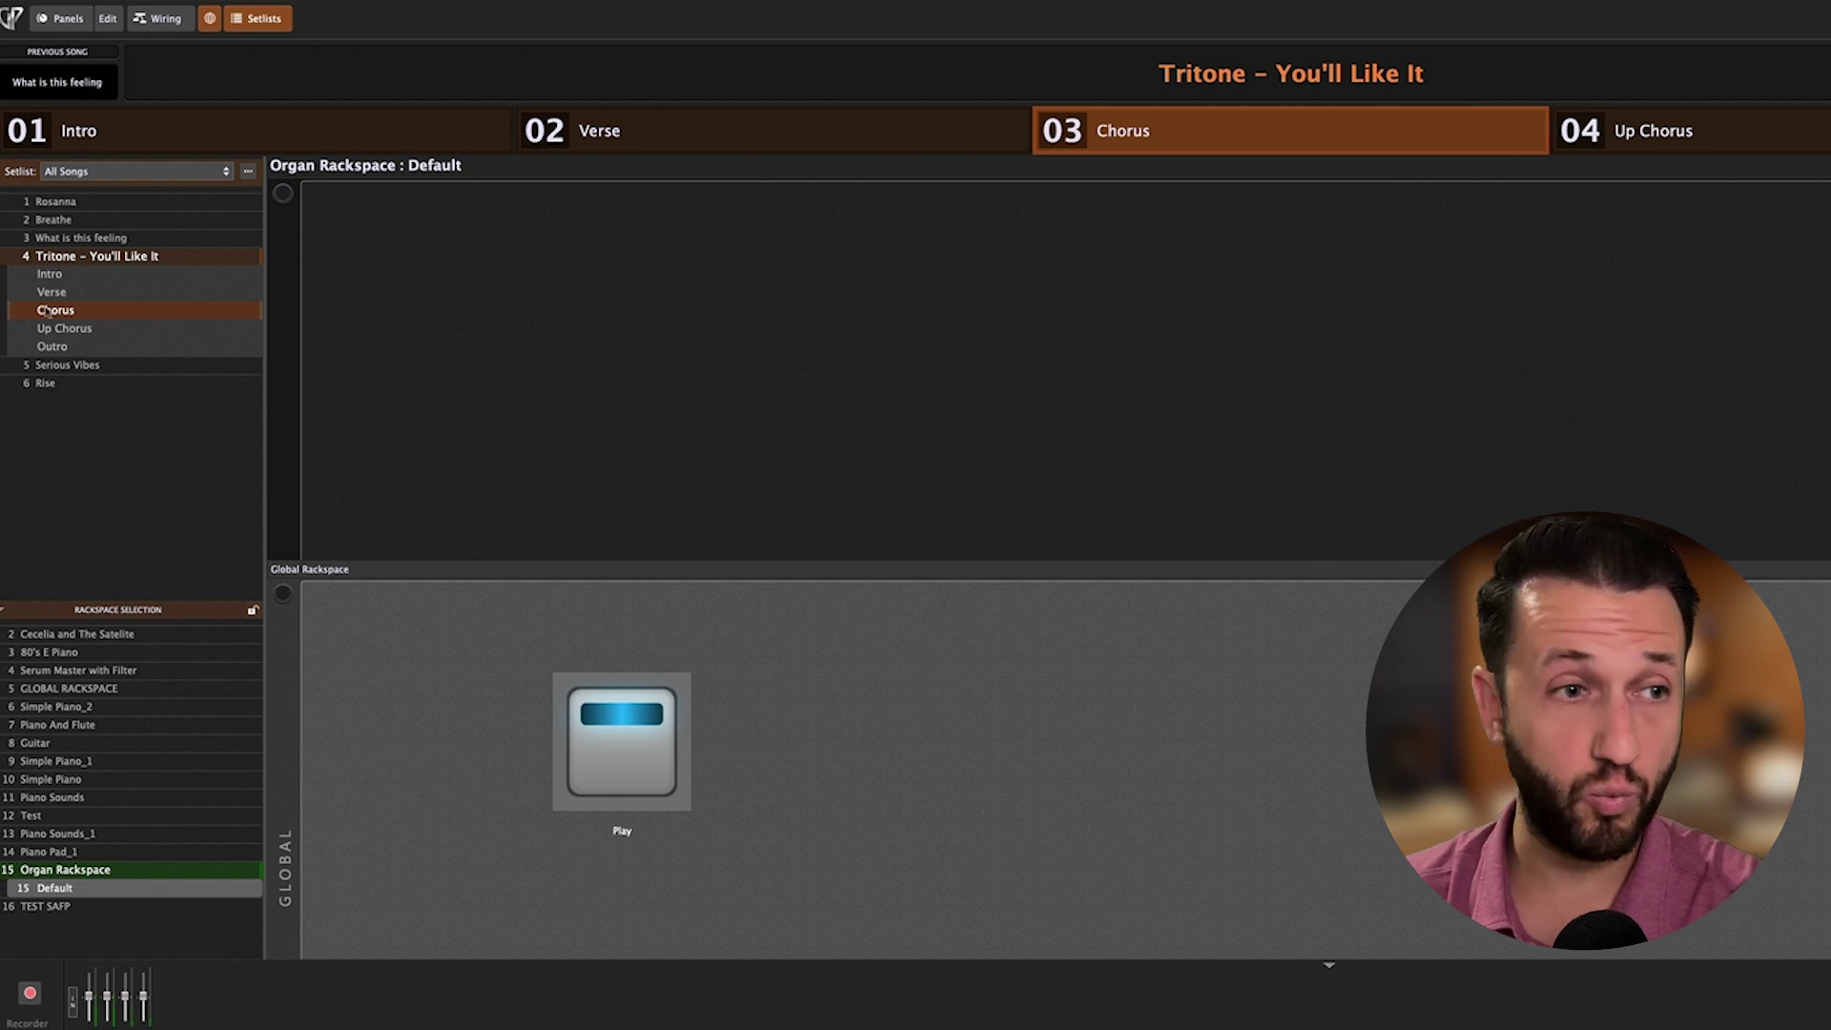
left_click(645, 760)
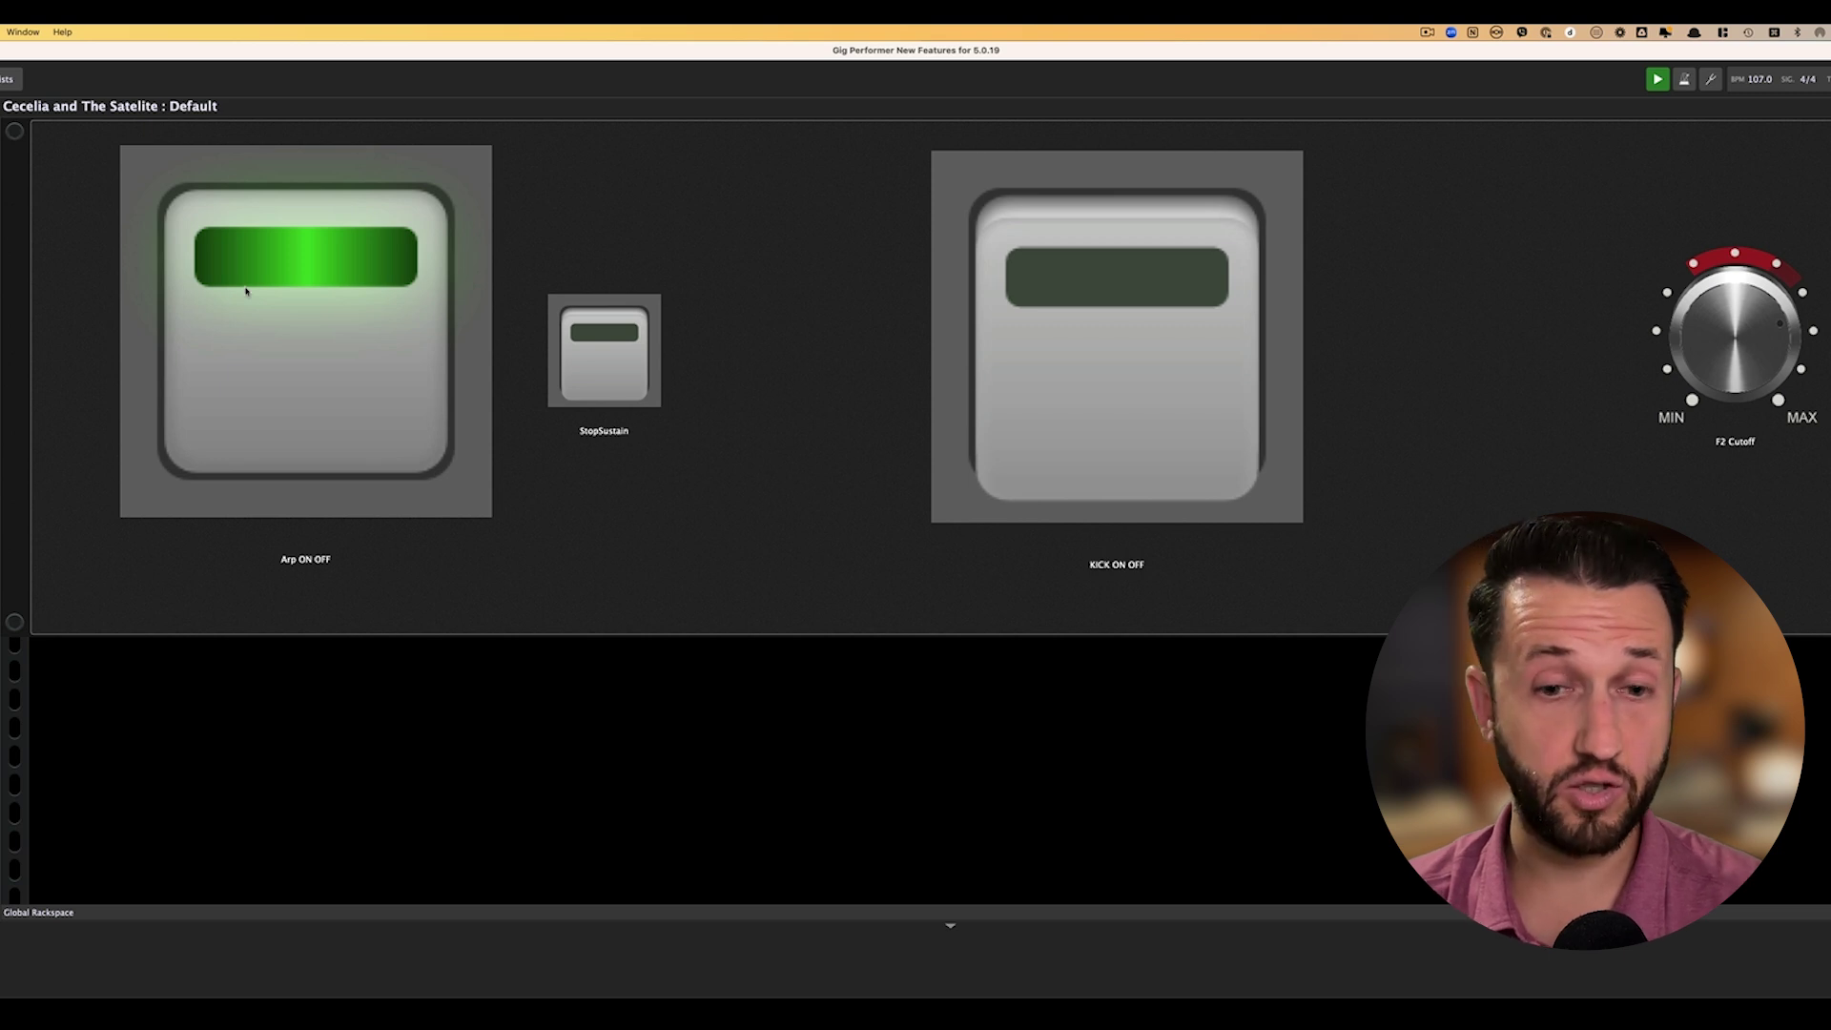
- Toggle KICK on then off, Arp off then on, and lower the F2 Cutoff knob
left_click(1141, 342)
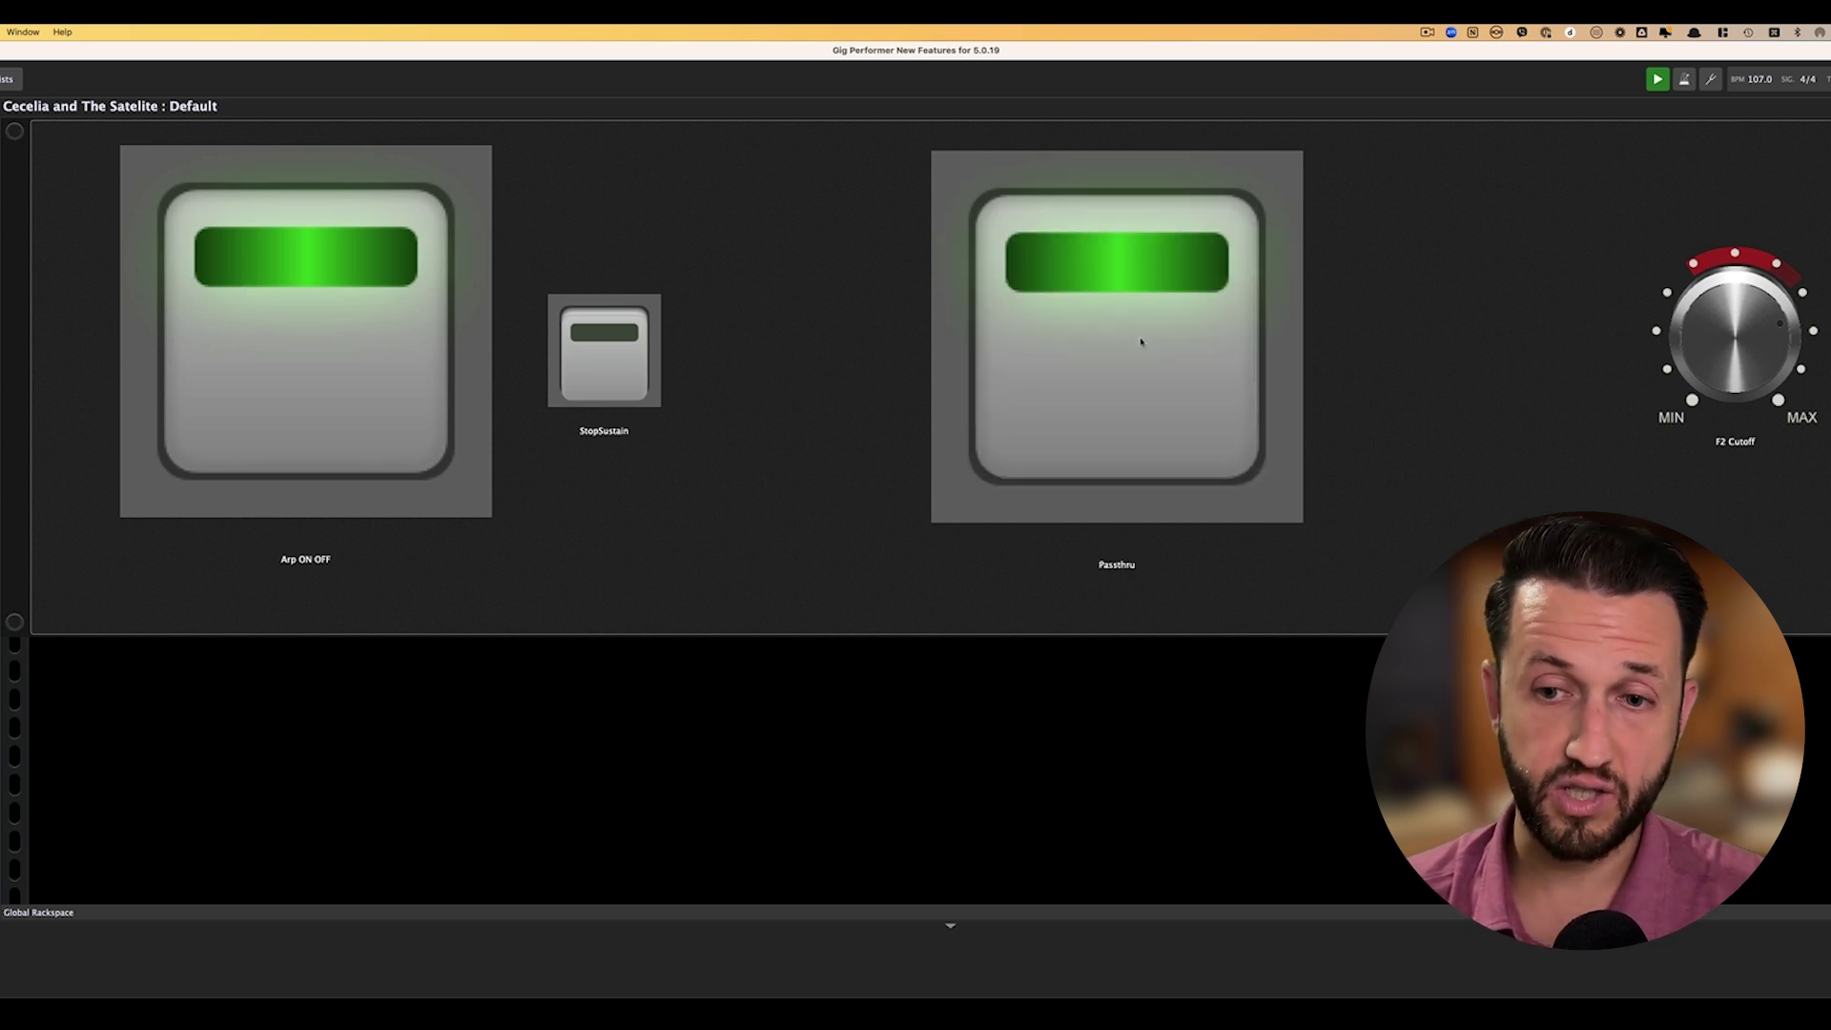
left_click(1142, 342)
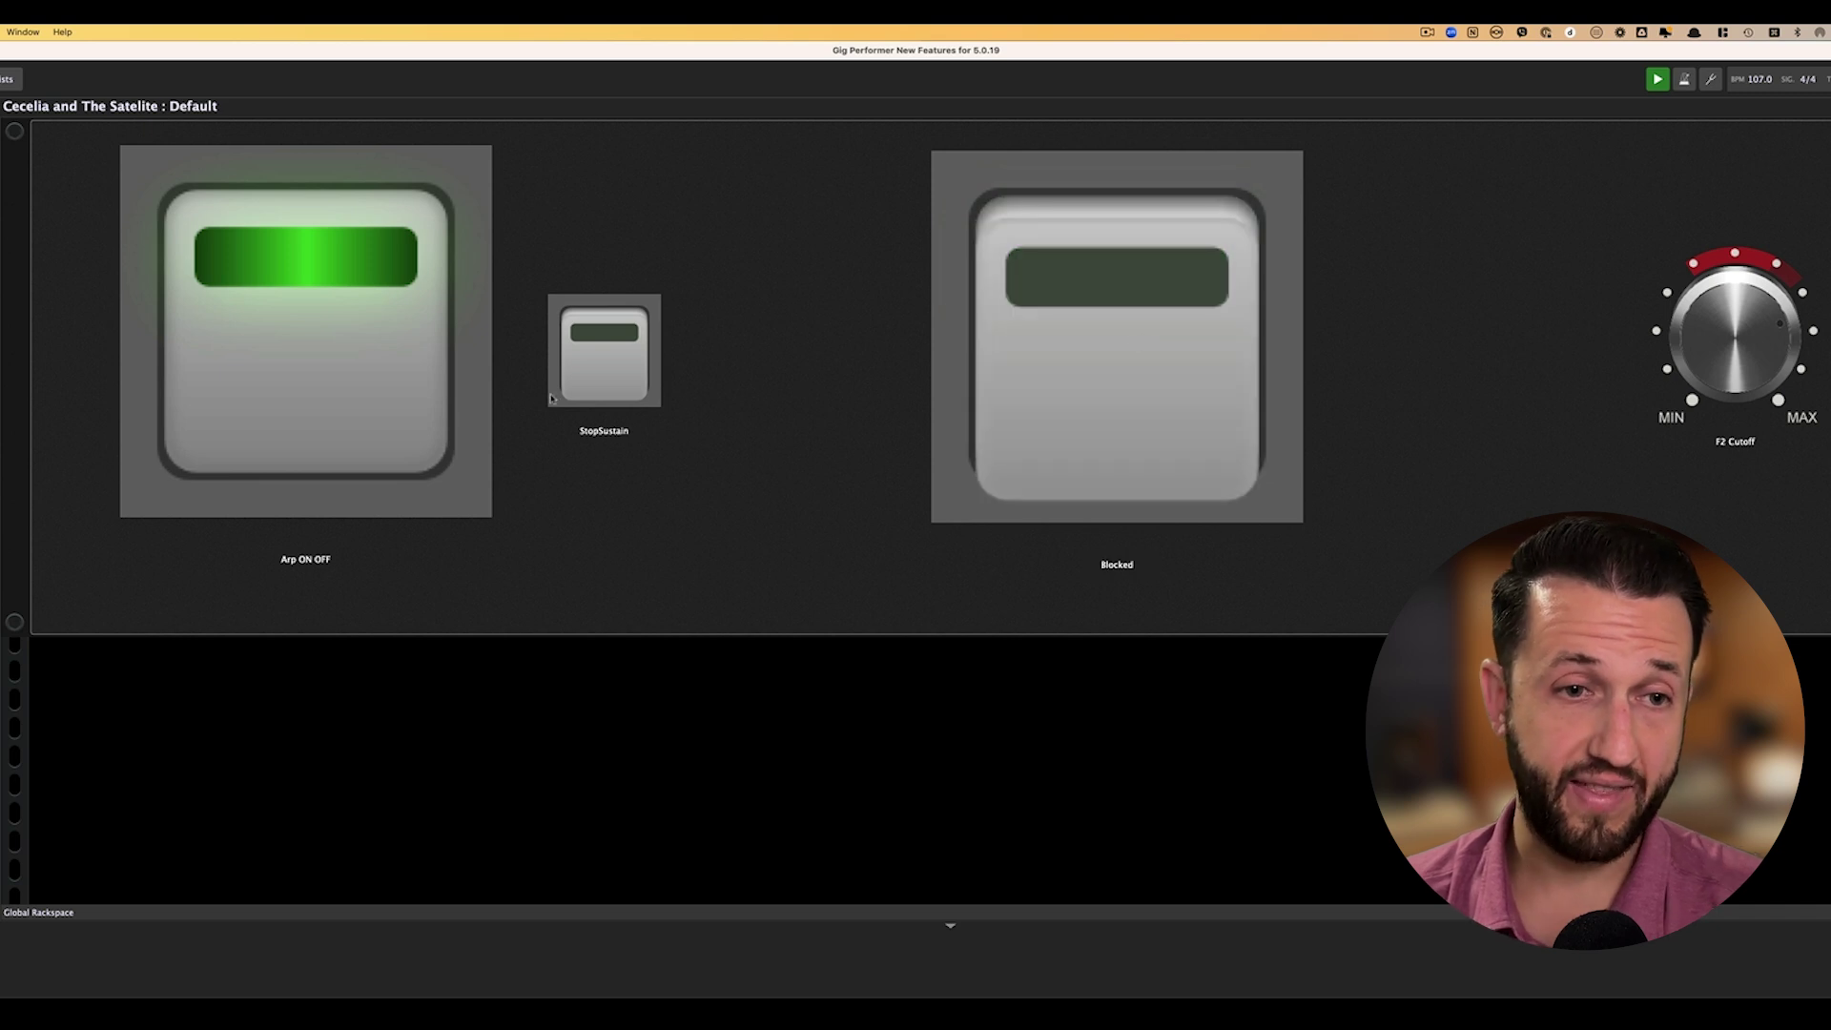
left_click(351, 379)
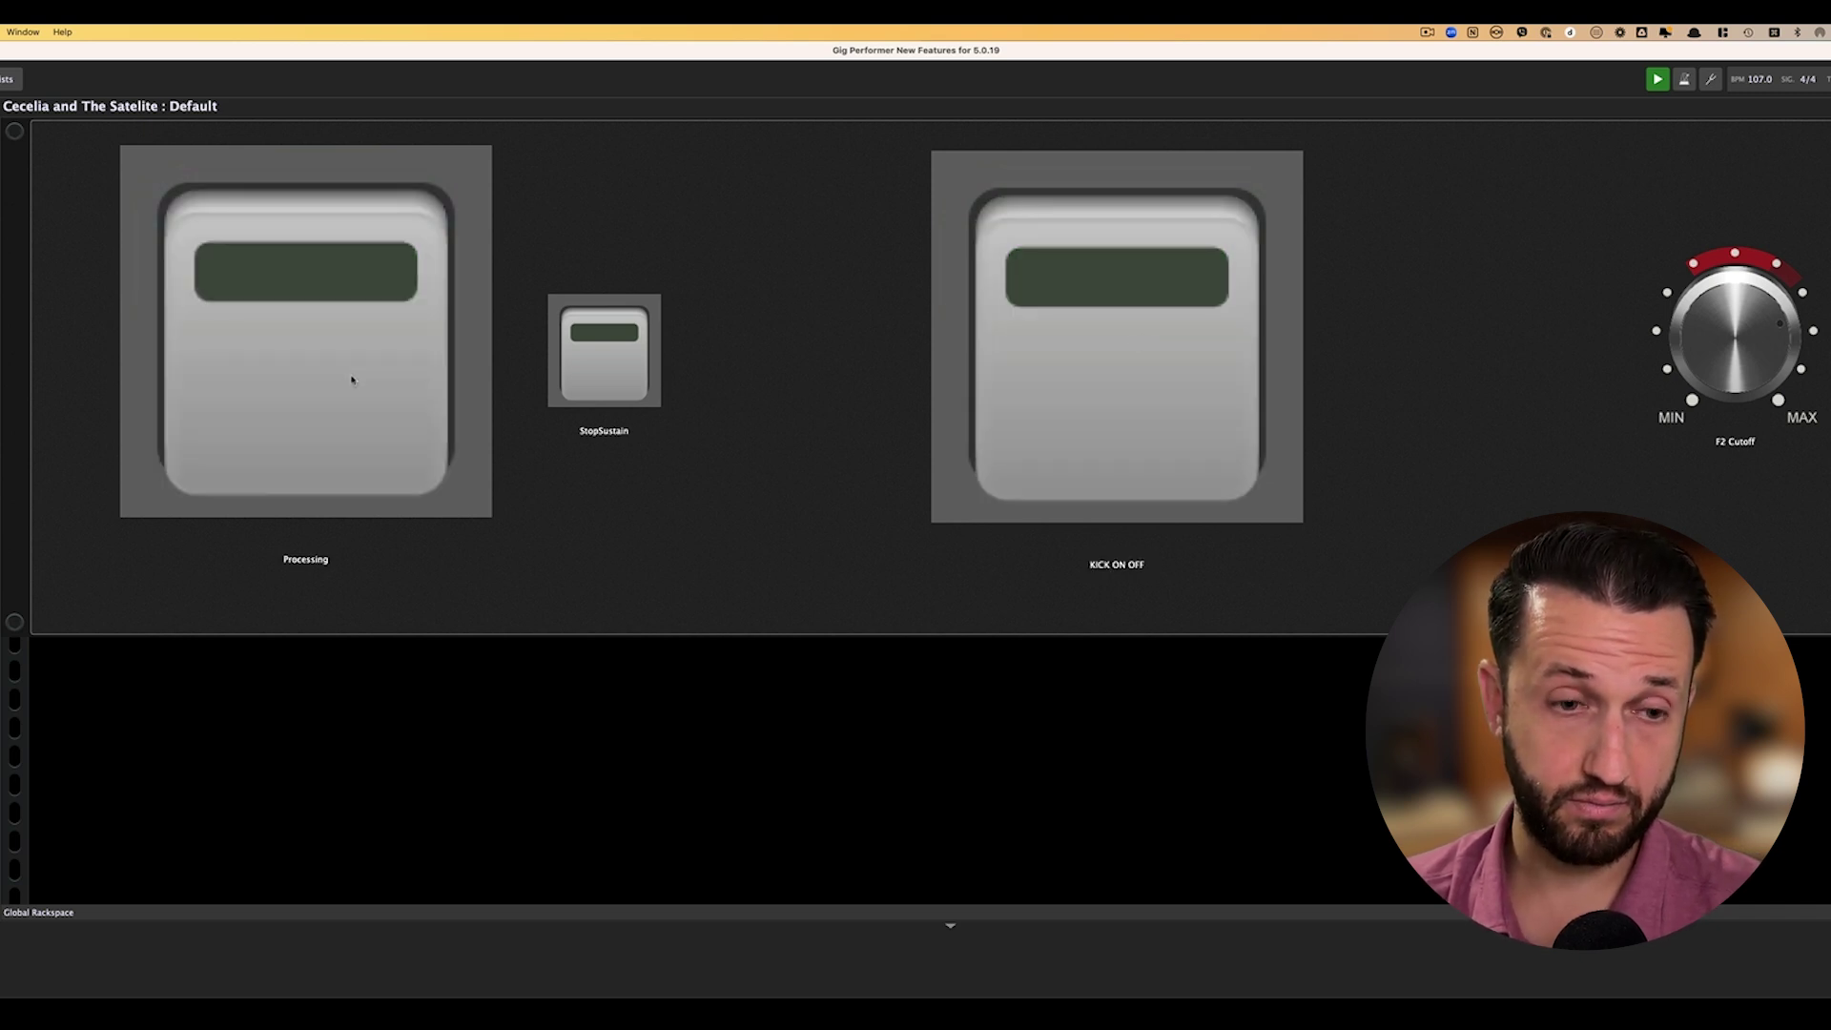
left_click(352, 380)
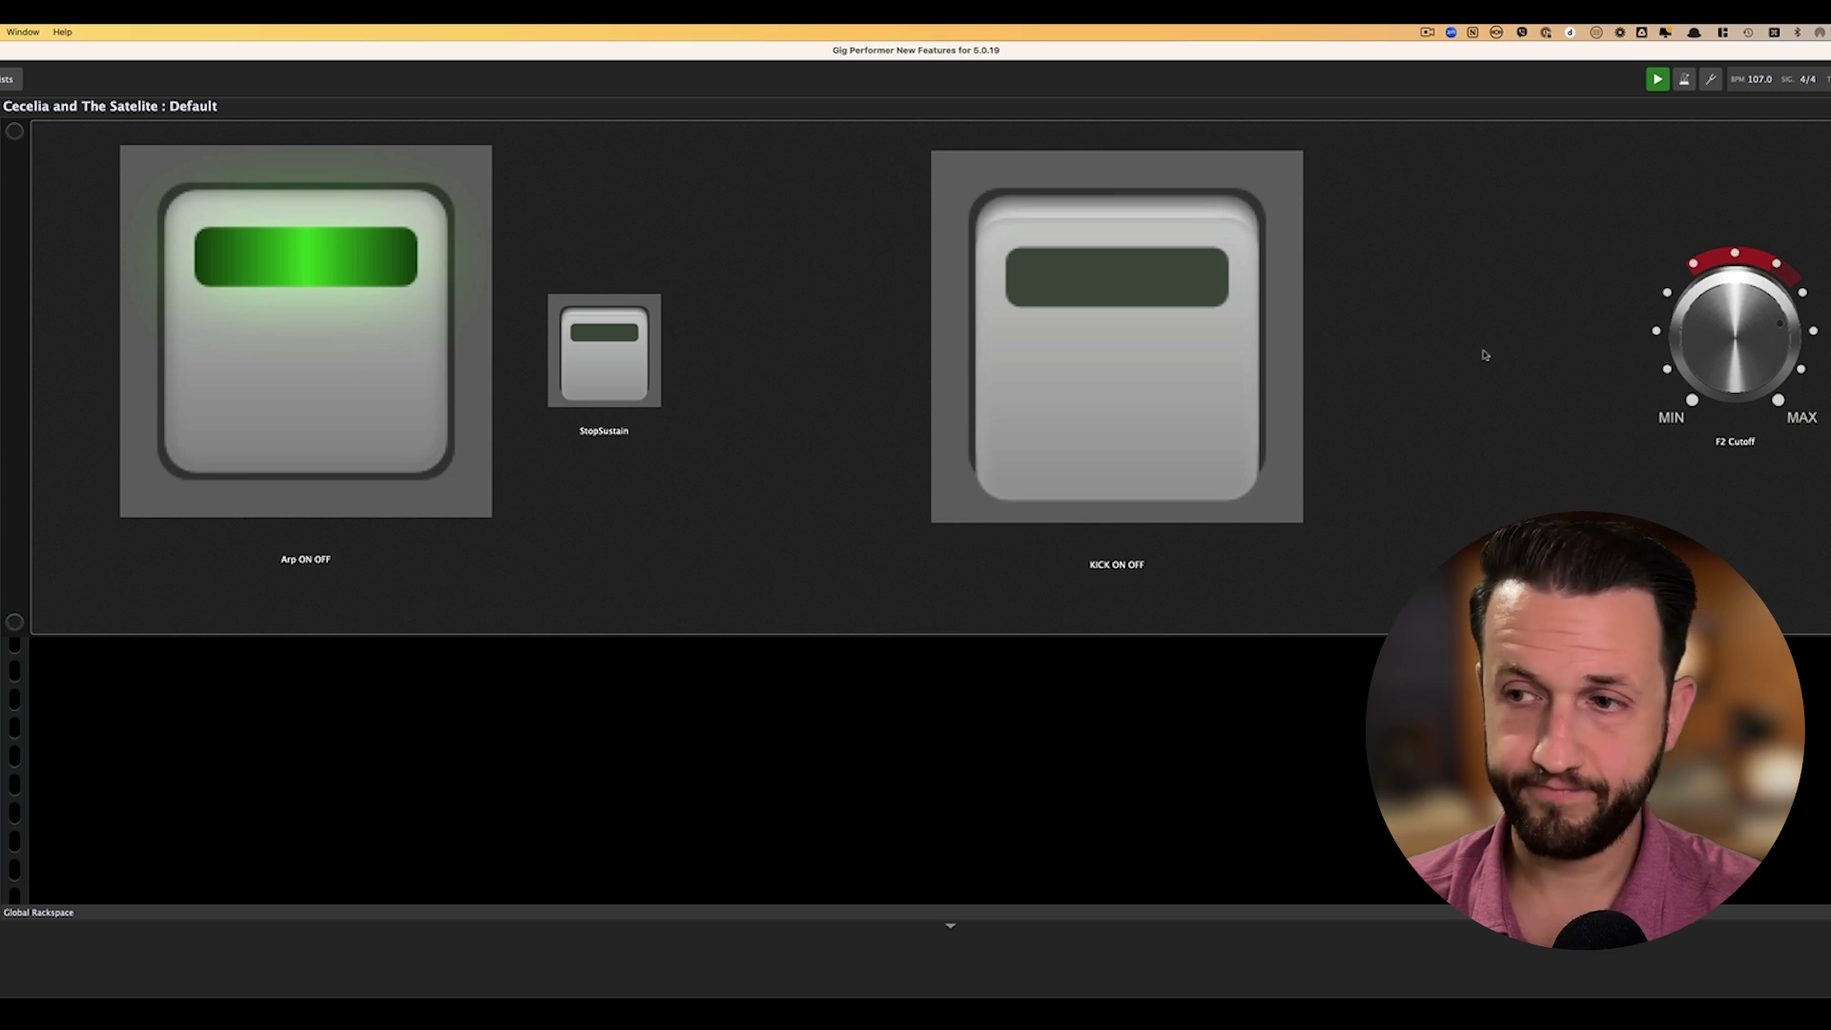
left_click_drag(1768, 323, 1768, 381)
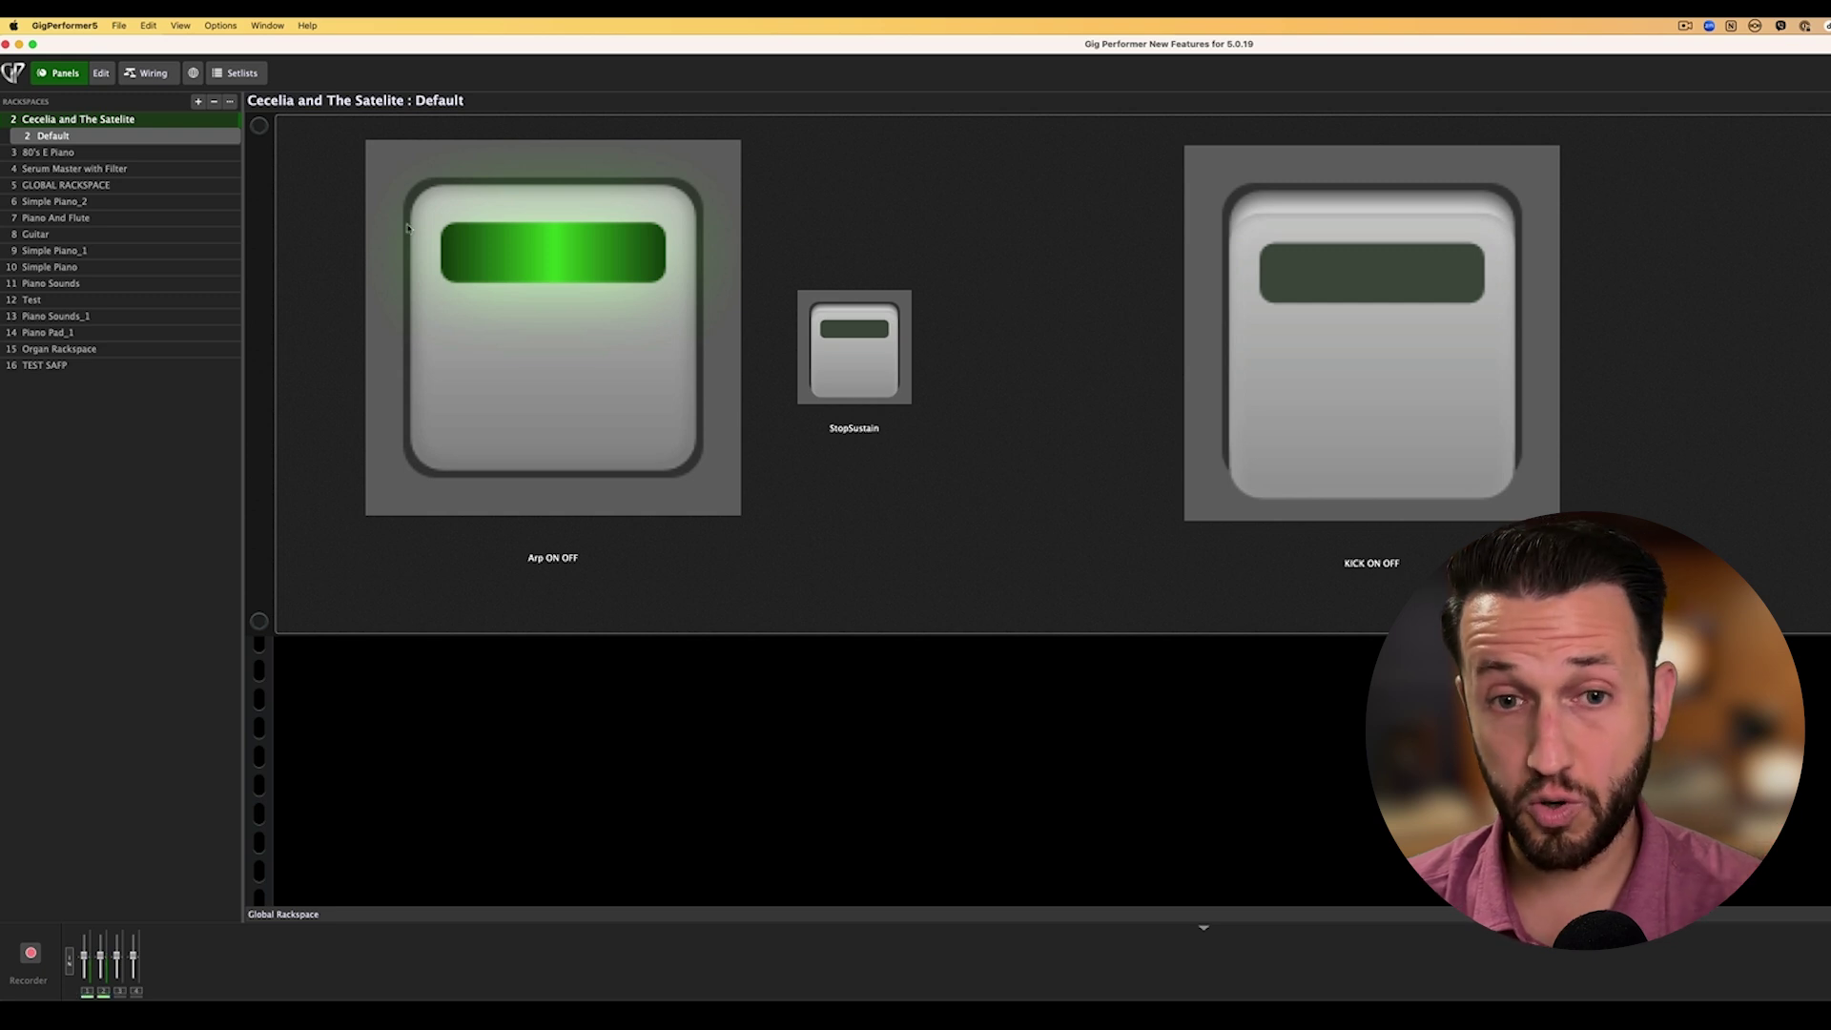
- Switch between Wiring and Panels, toggle edit mode, and open the Pulse Pad block's Pigments editor
left_click(151, 73)
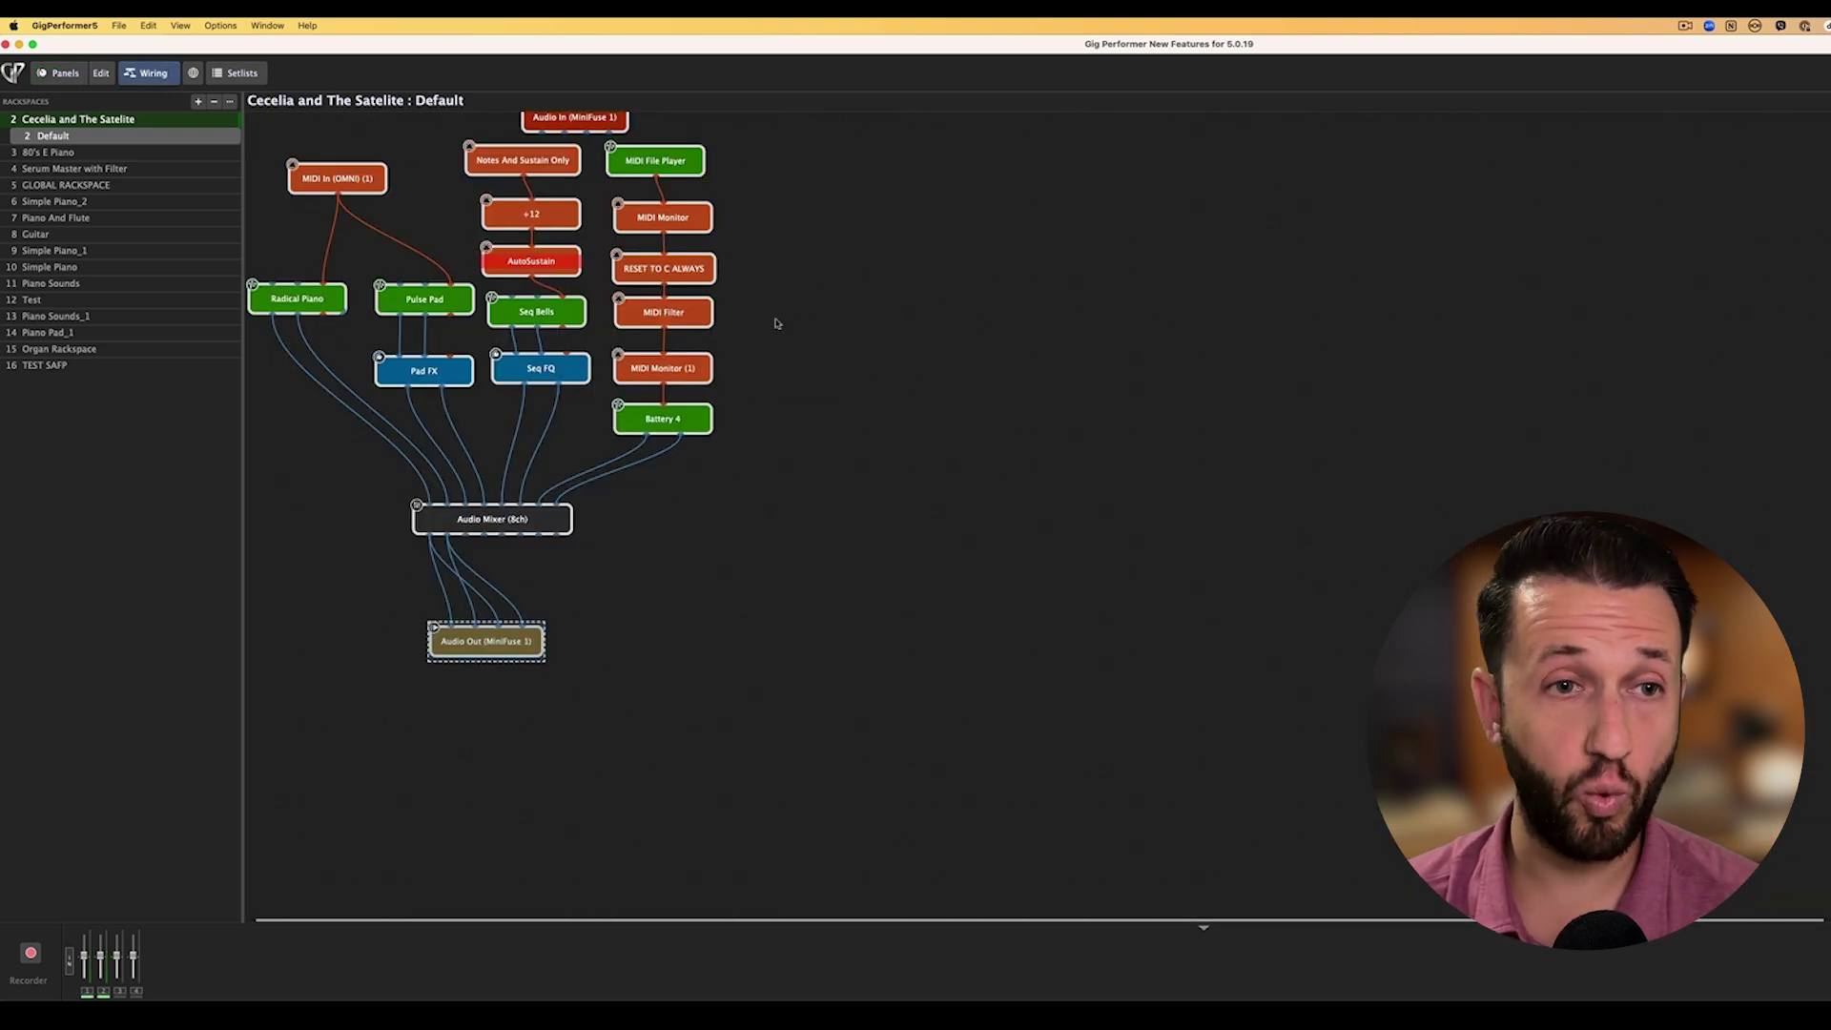
scroll(839, 332, "up", 1)
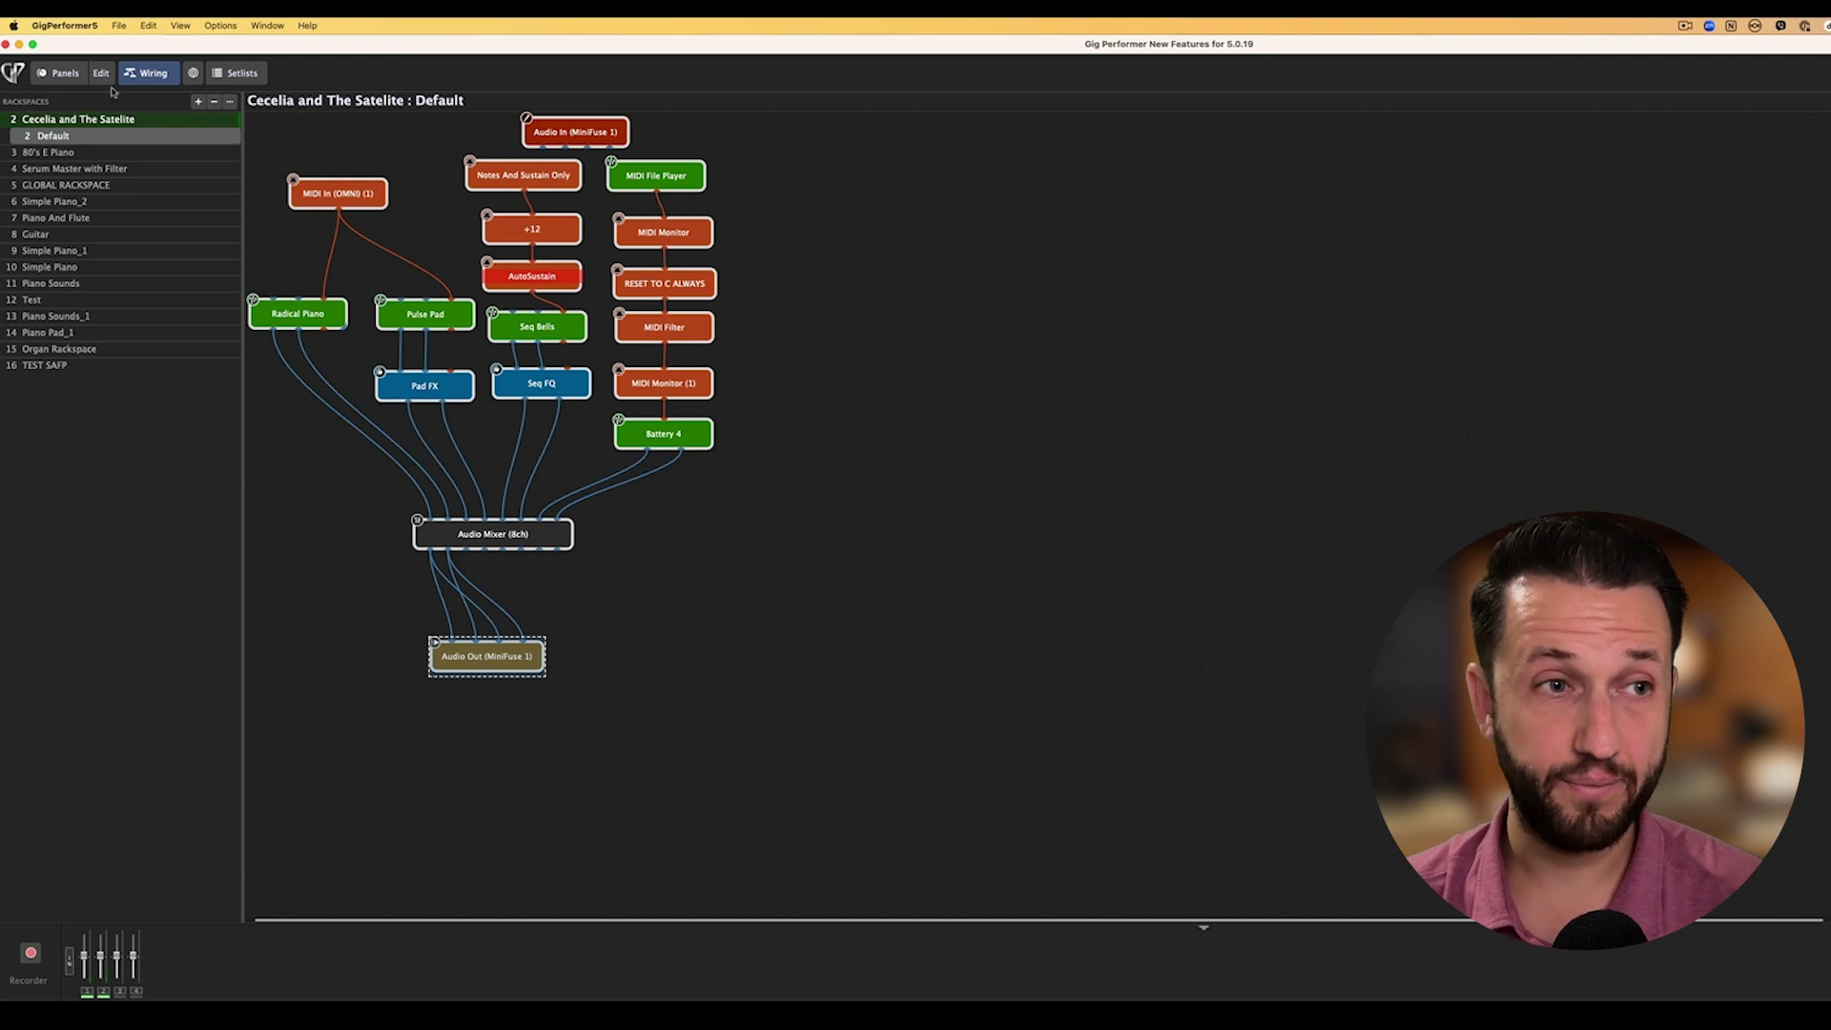
left_click(67, 74)
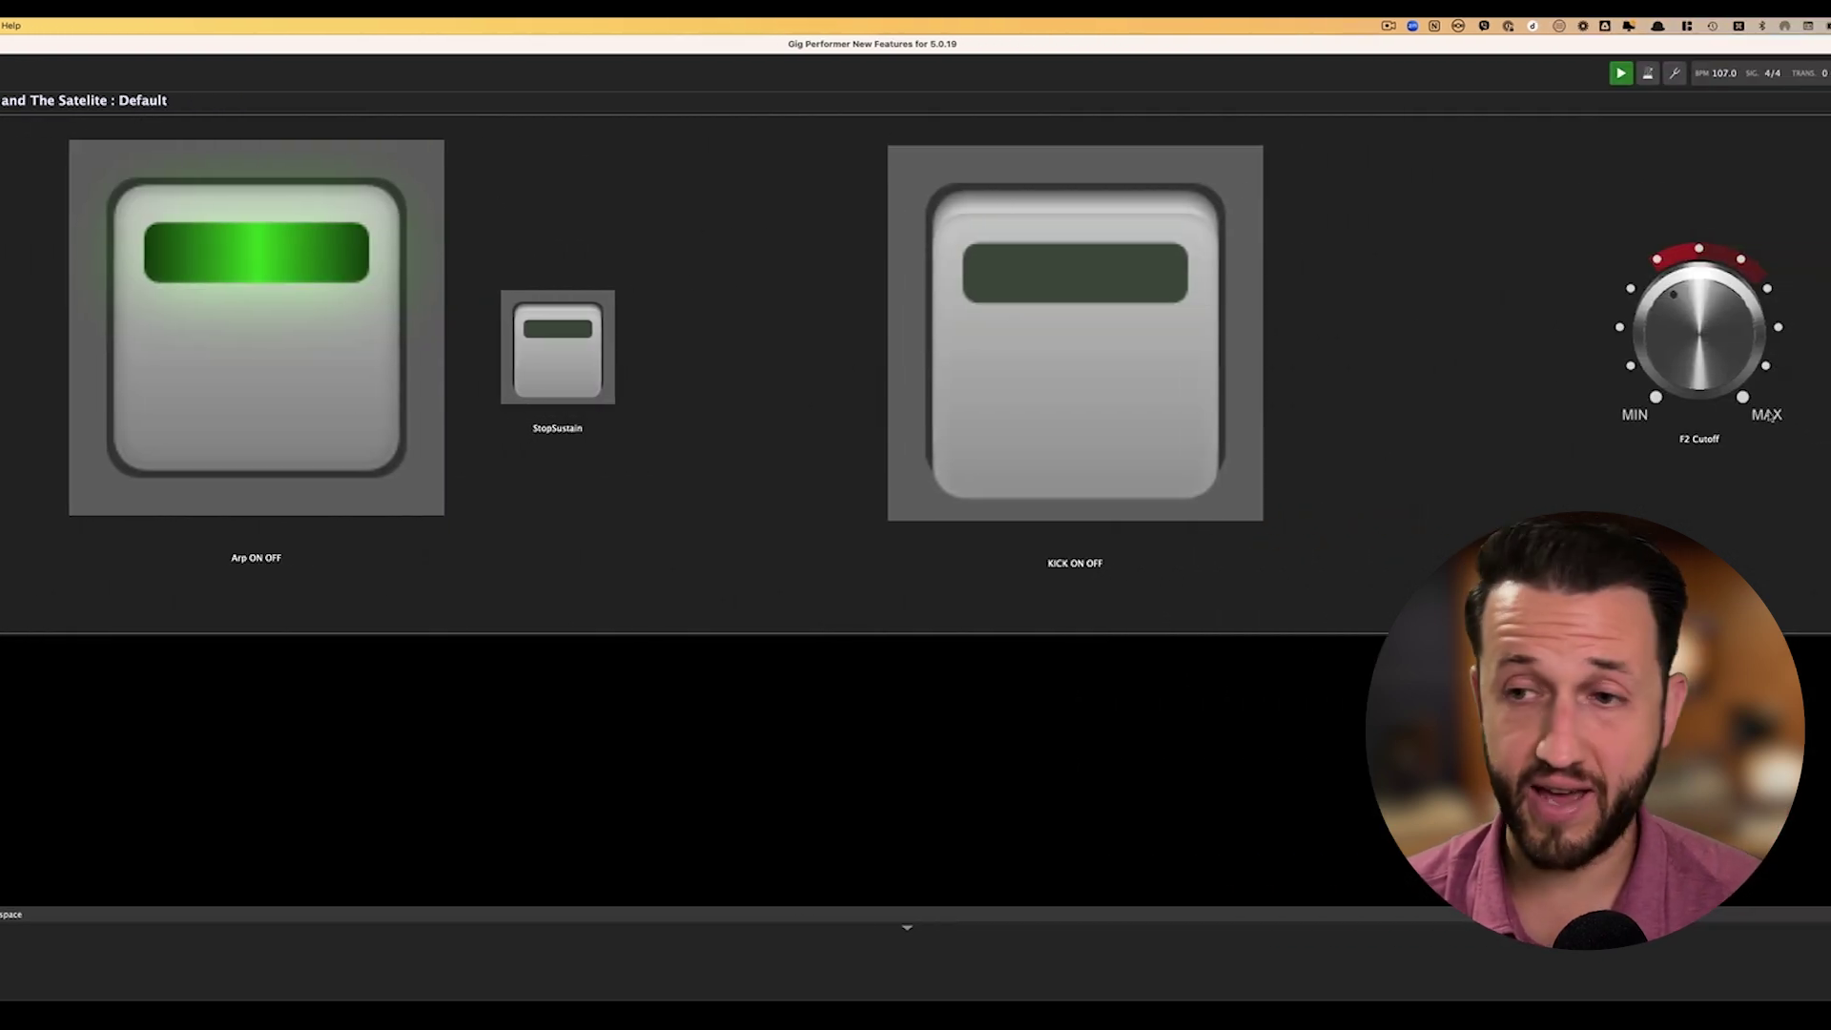
key("super+e")
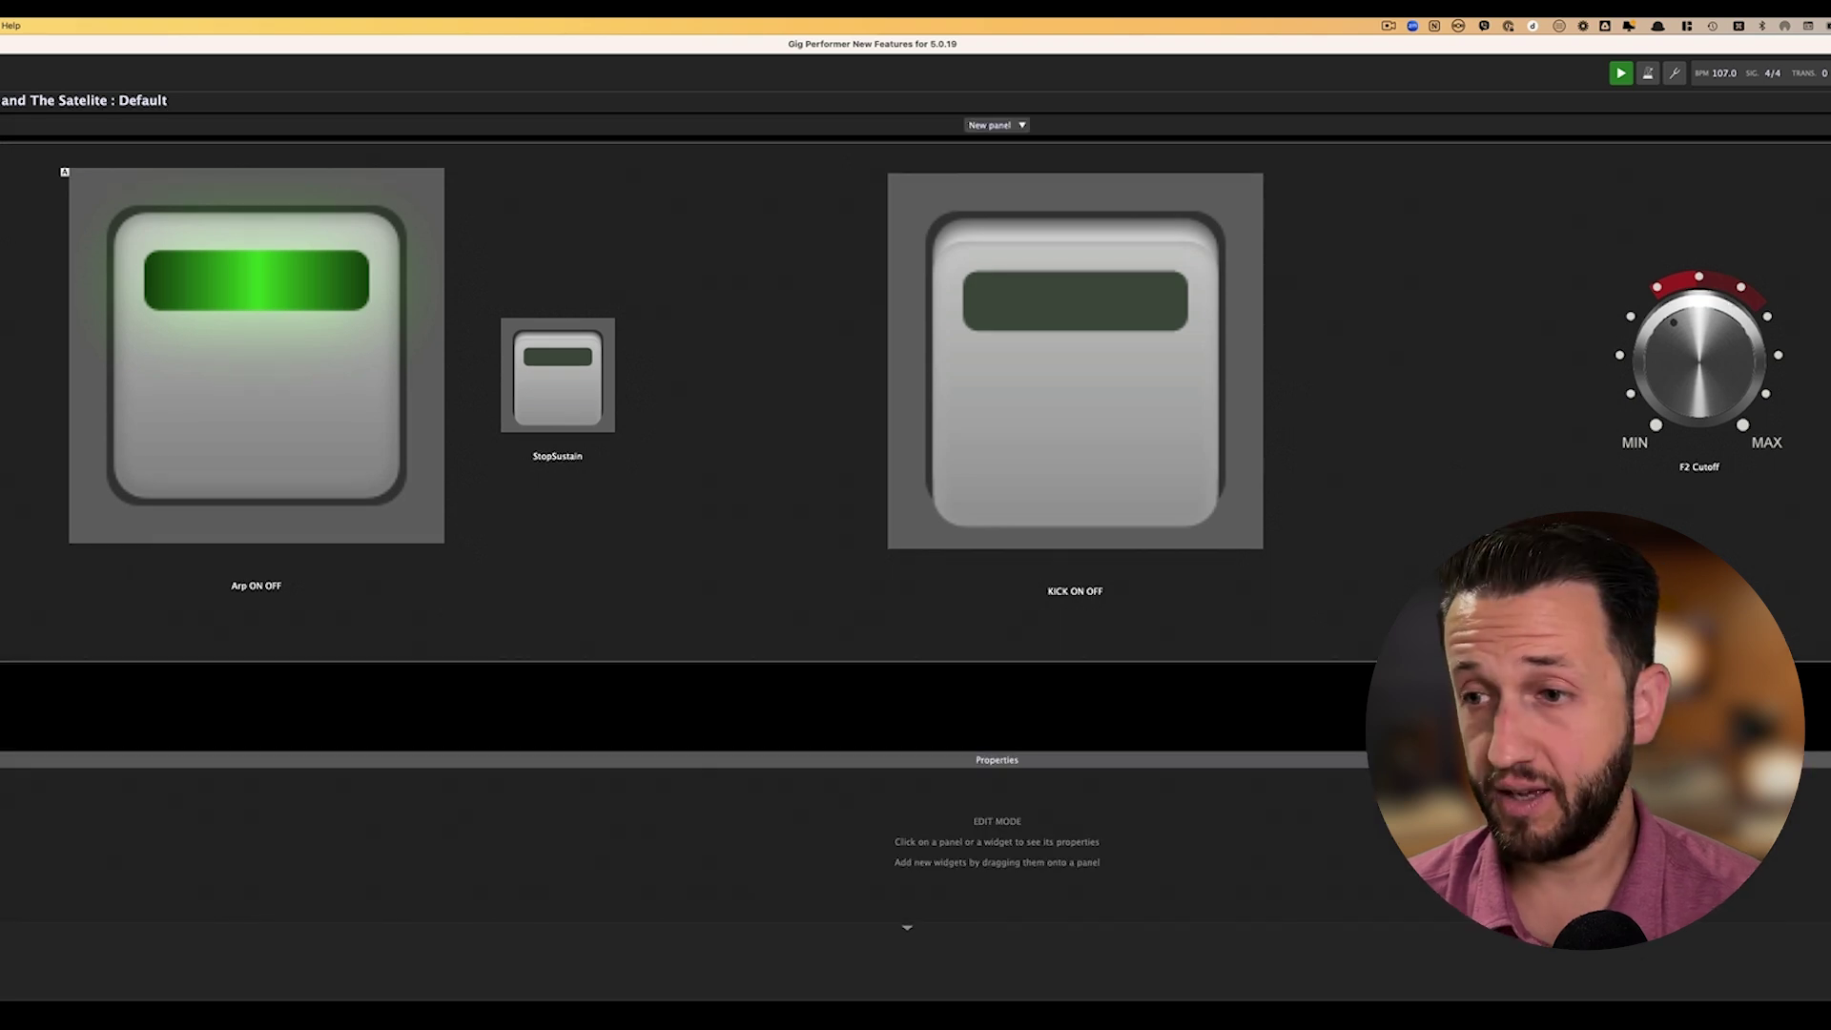
left_click(1689, 389)
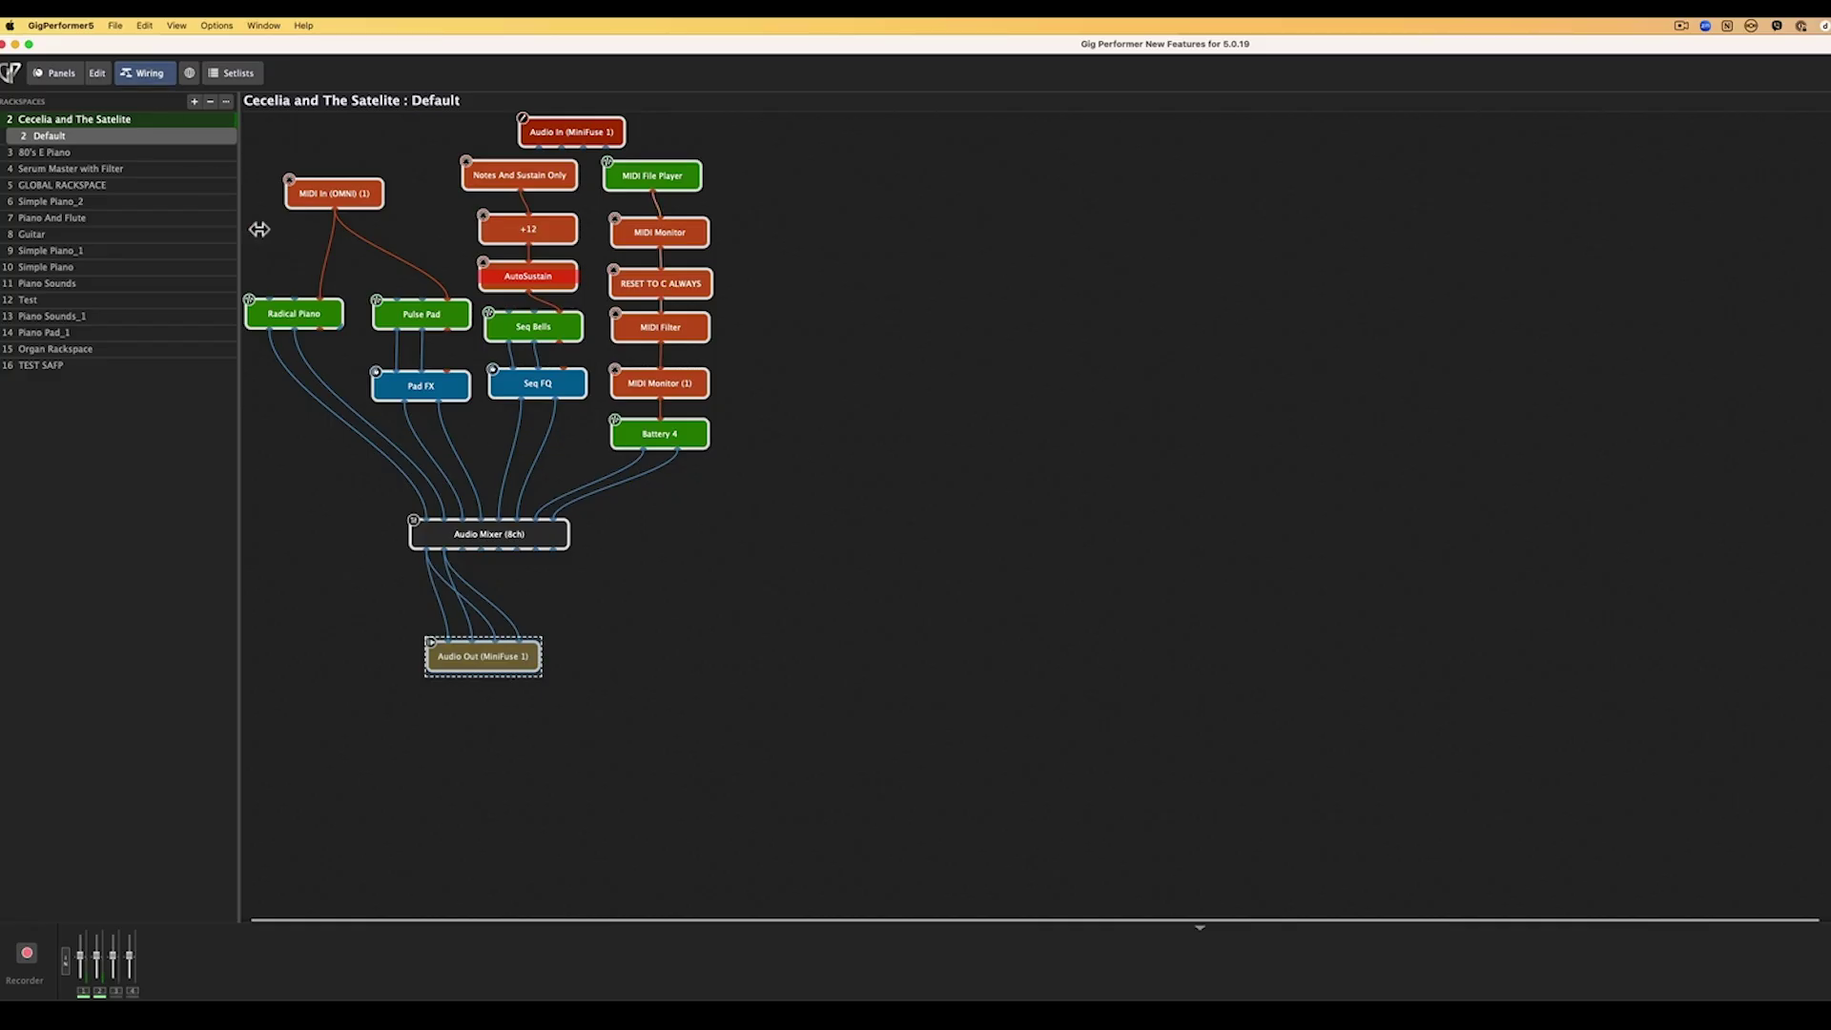
double_click(414, 317)
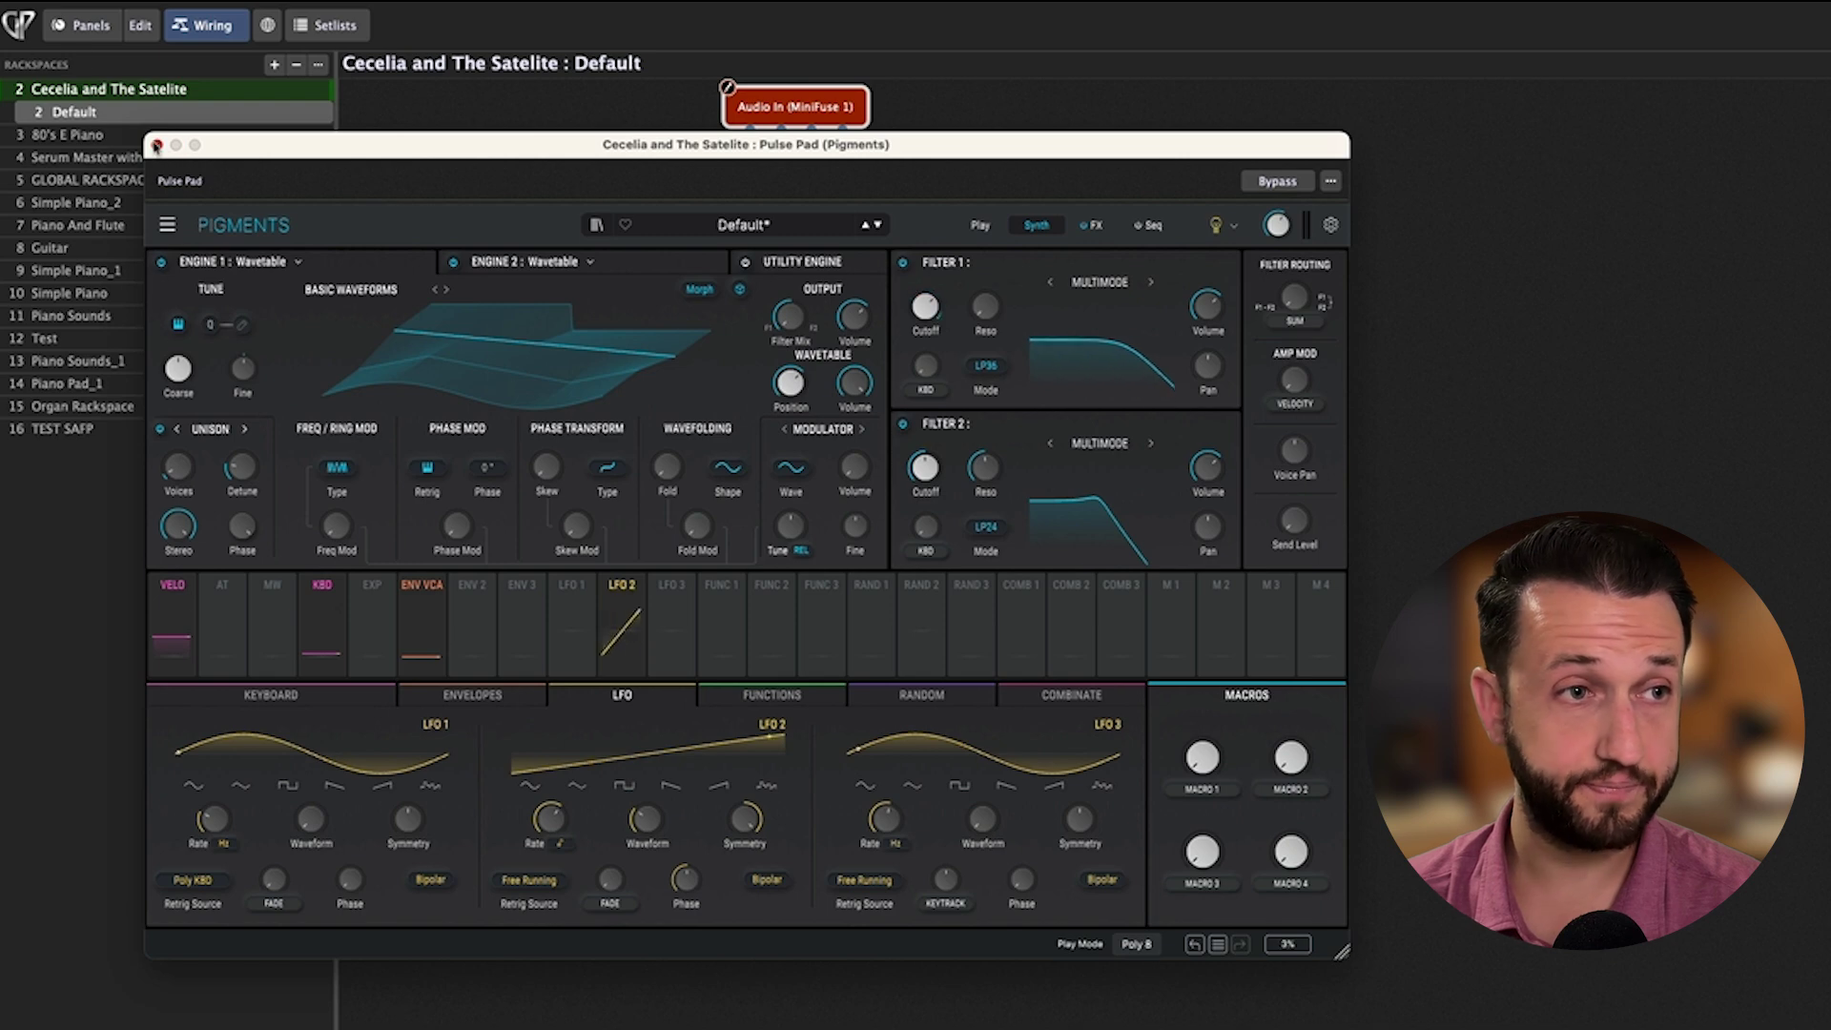
- Close the Pigments window and put the Panels view into edit mode
key("super+w")
left_click(90, 25)
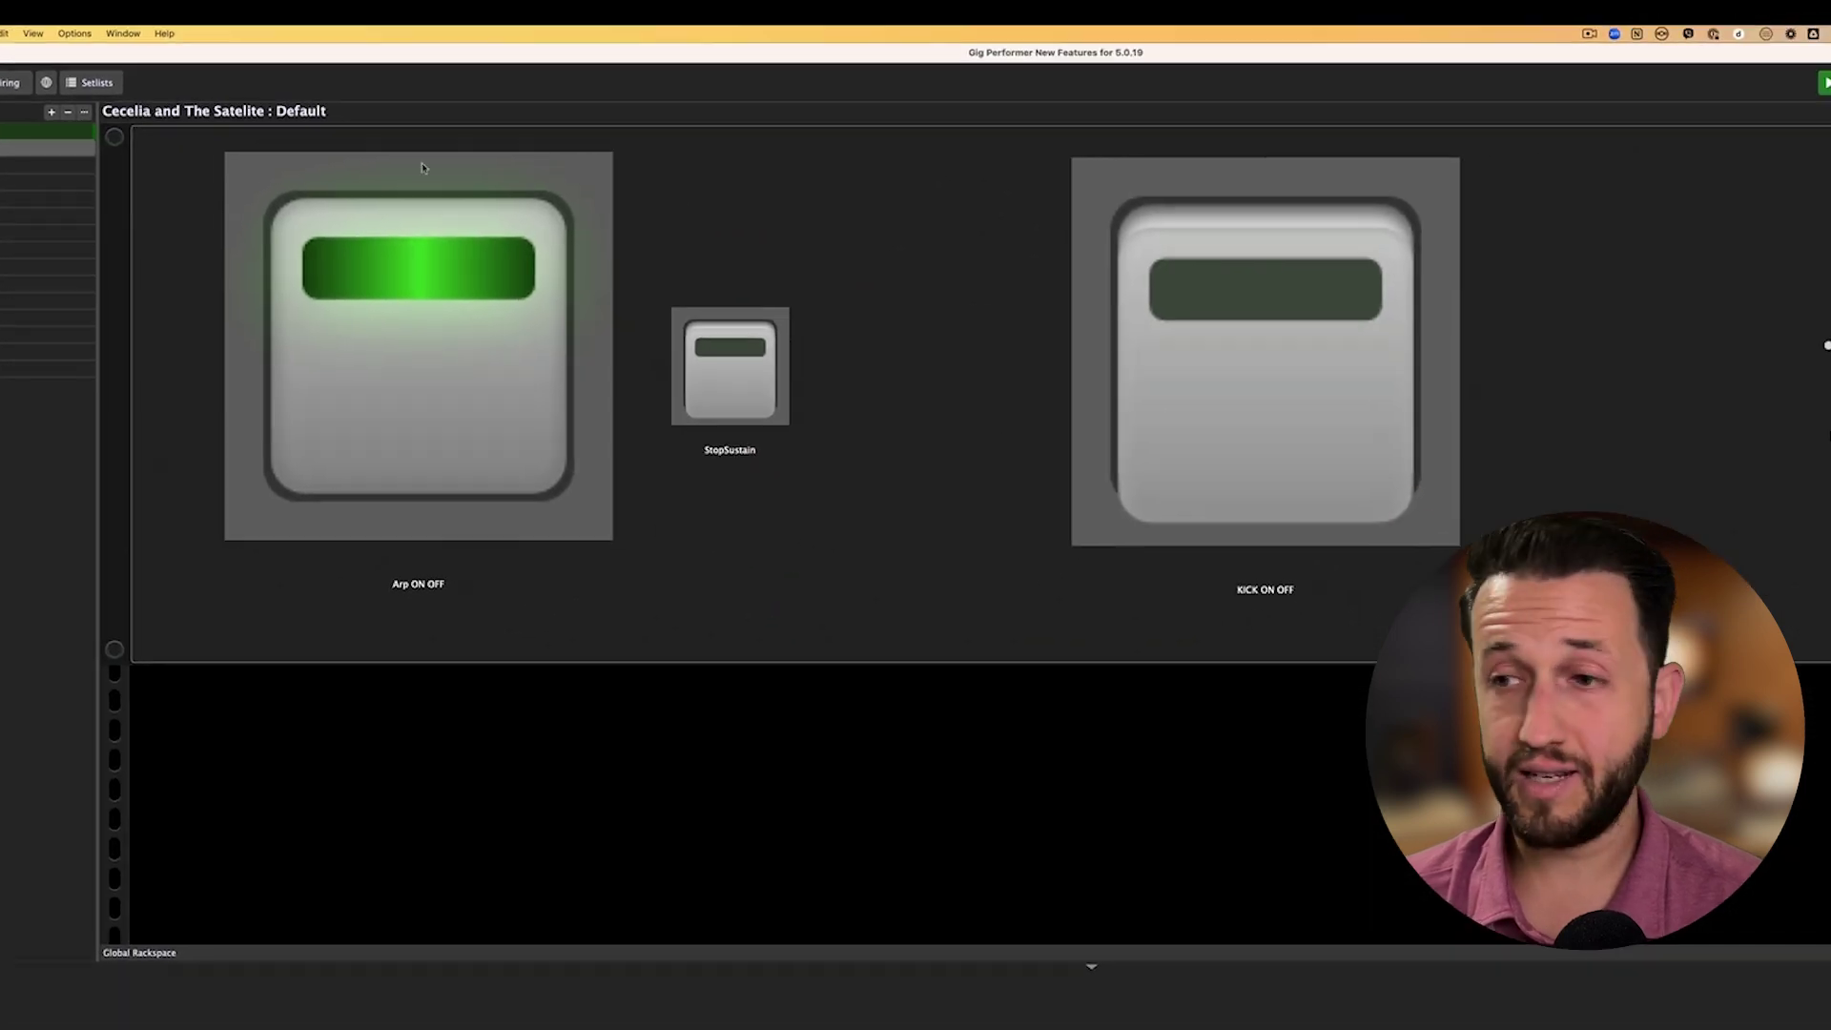
left_click(29, 56)
- Copy and paste the F2 Cutoff knob, moving the duplicate off the original
left_click(1631, 384)
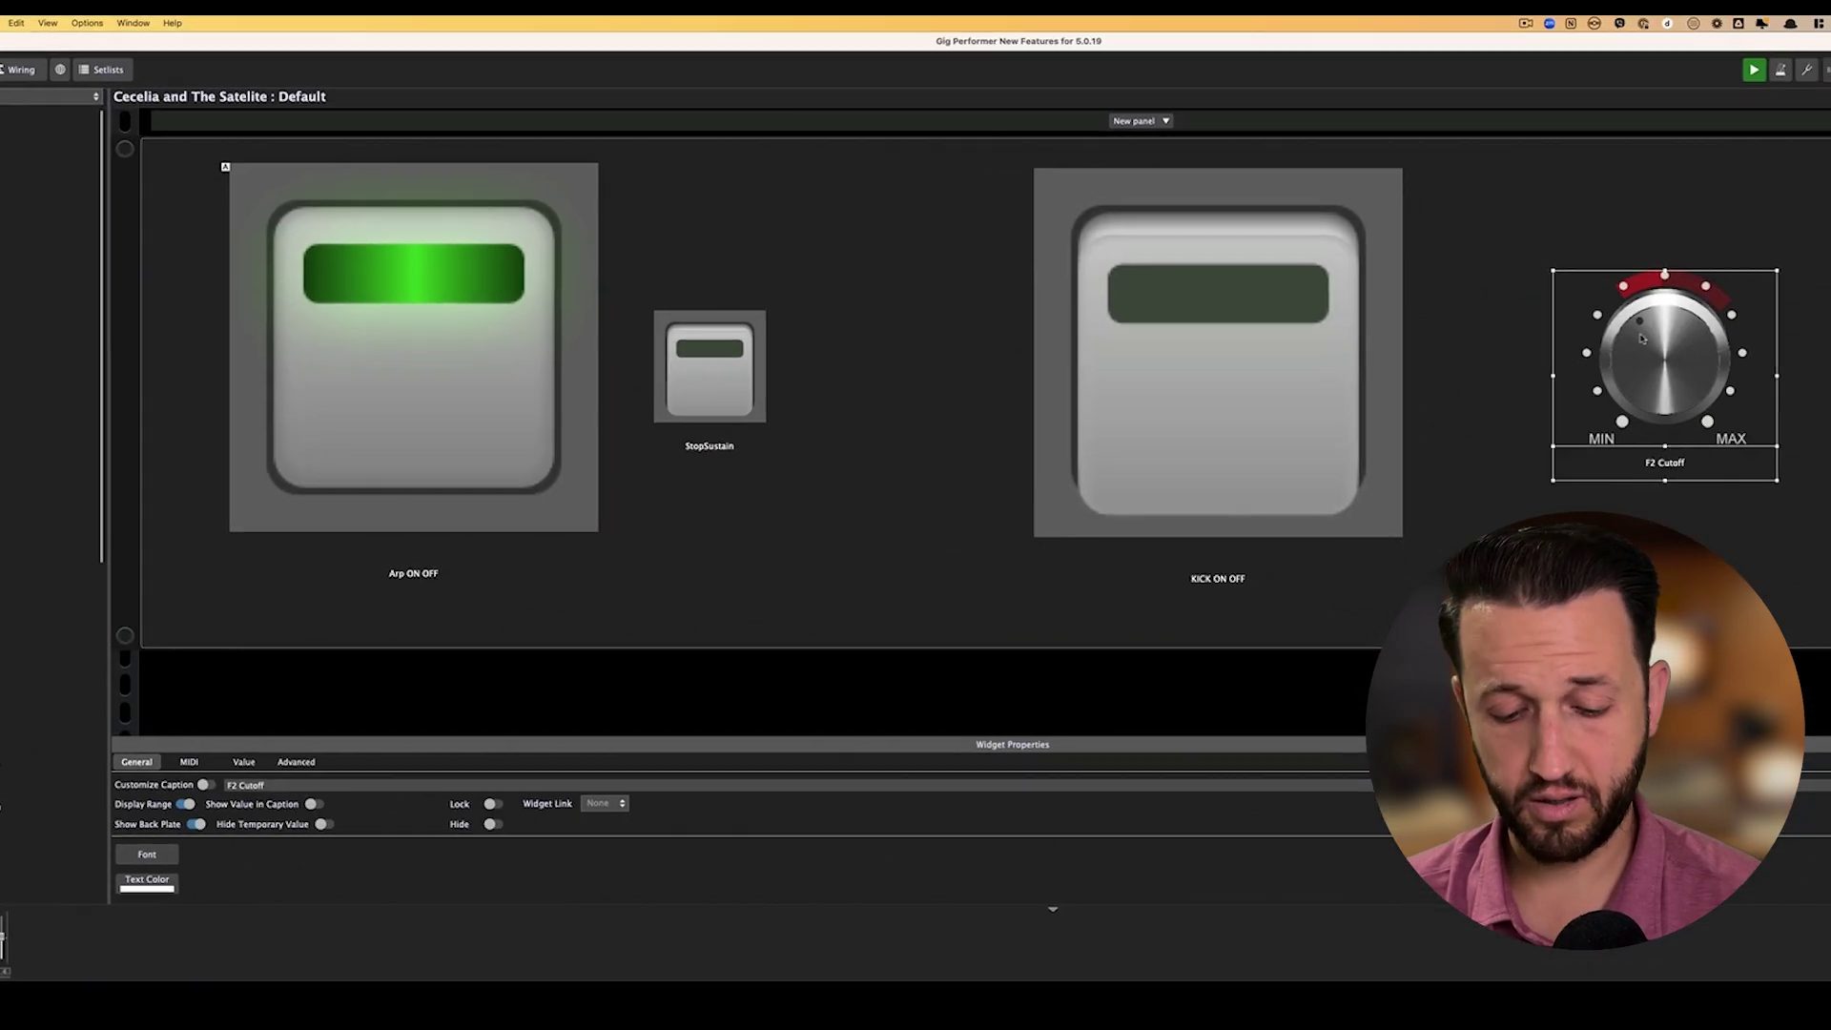
key("super+c")
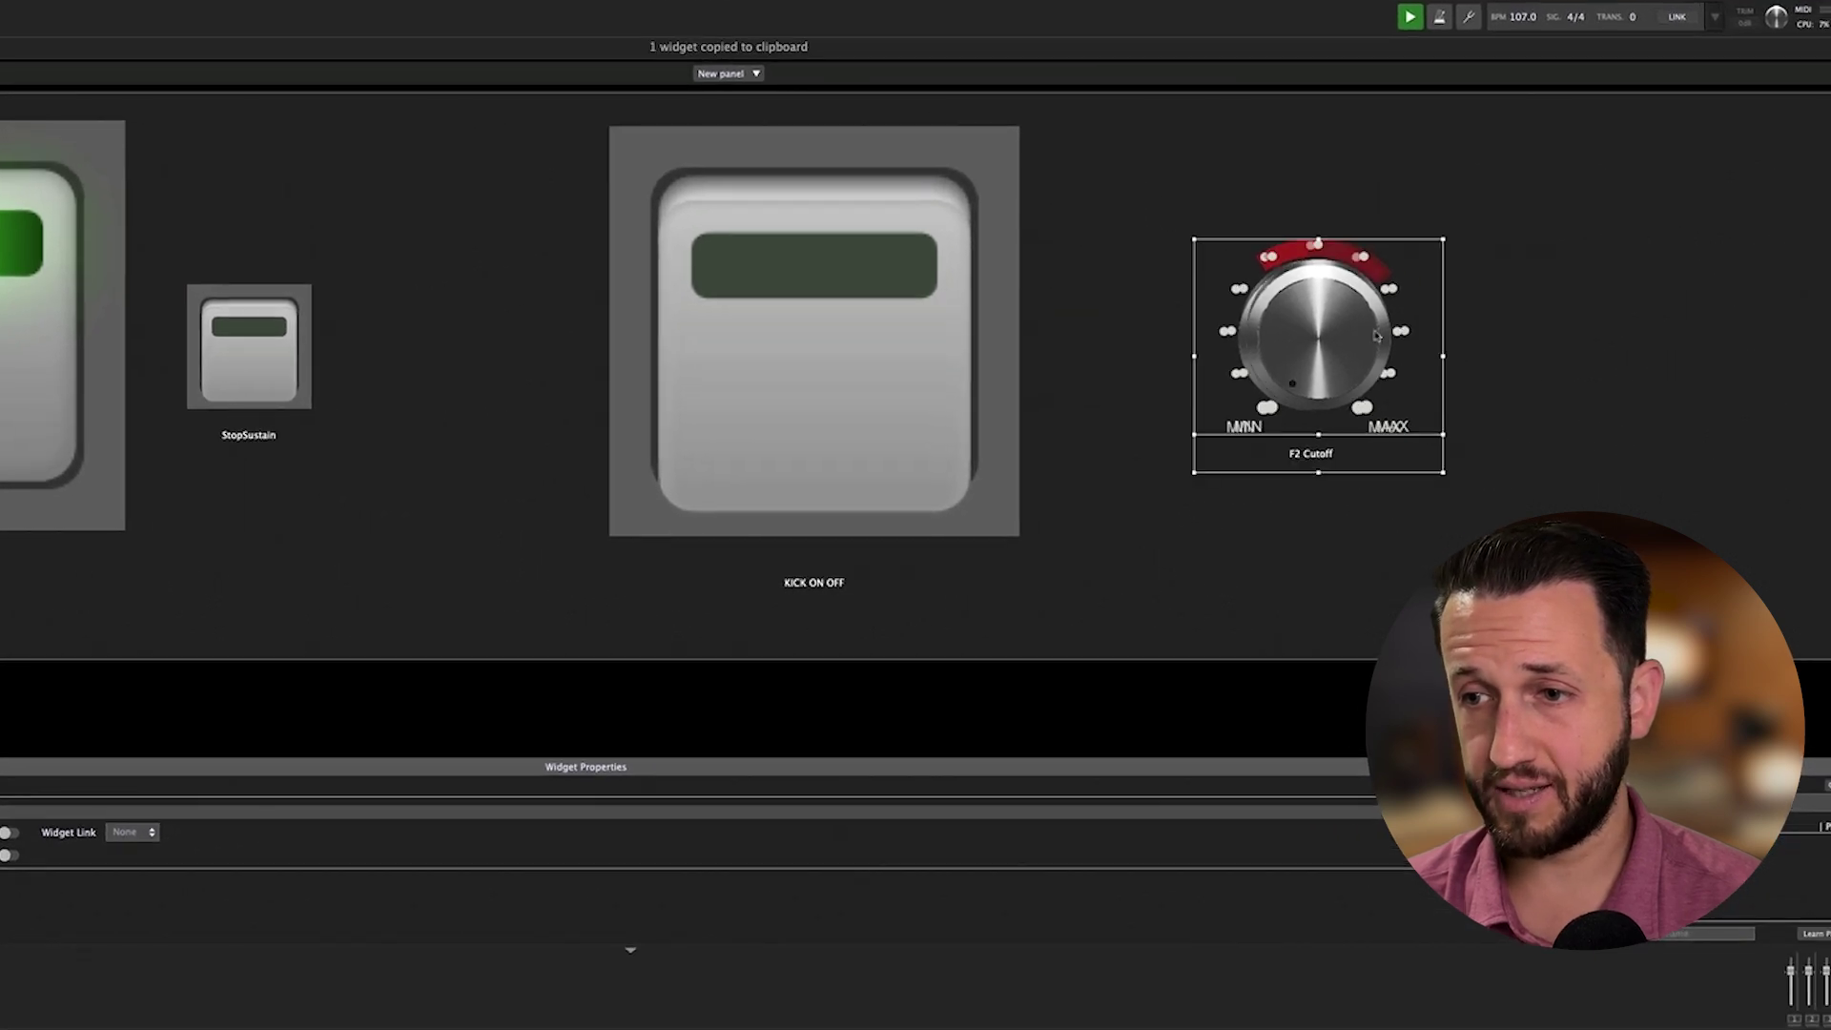
key("super+v")
left_click_drag(1507, 353, 1615, 353)
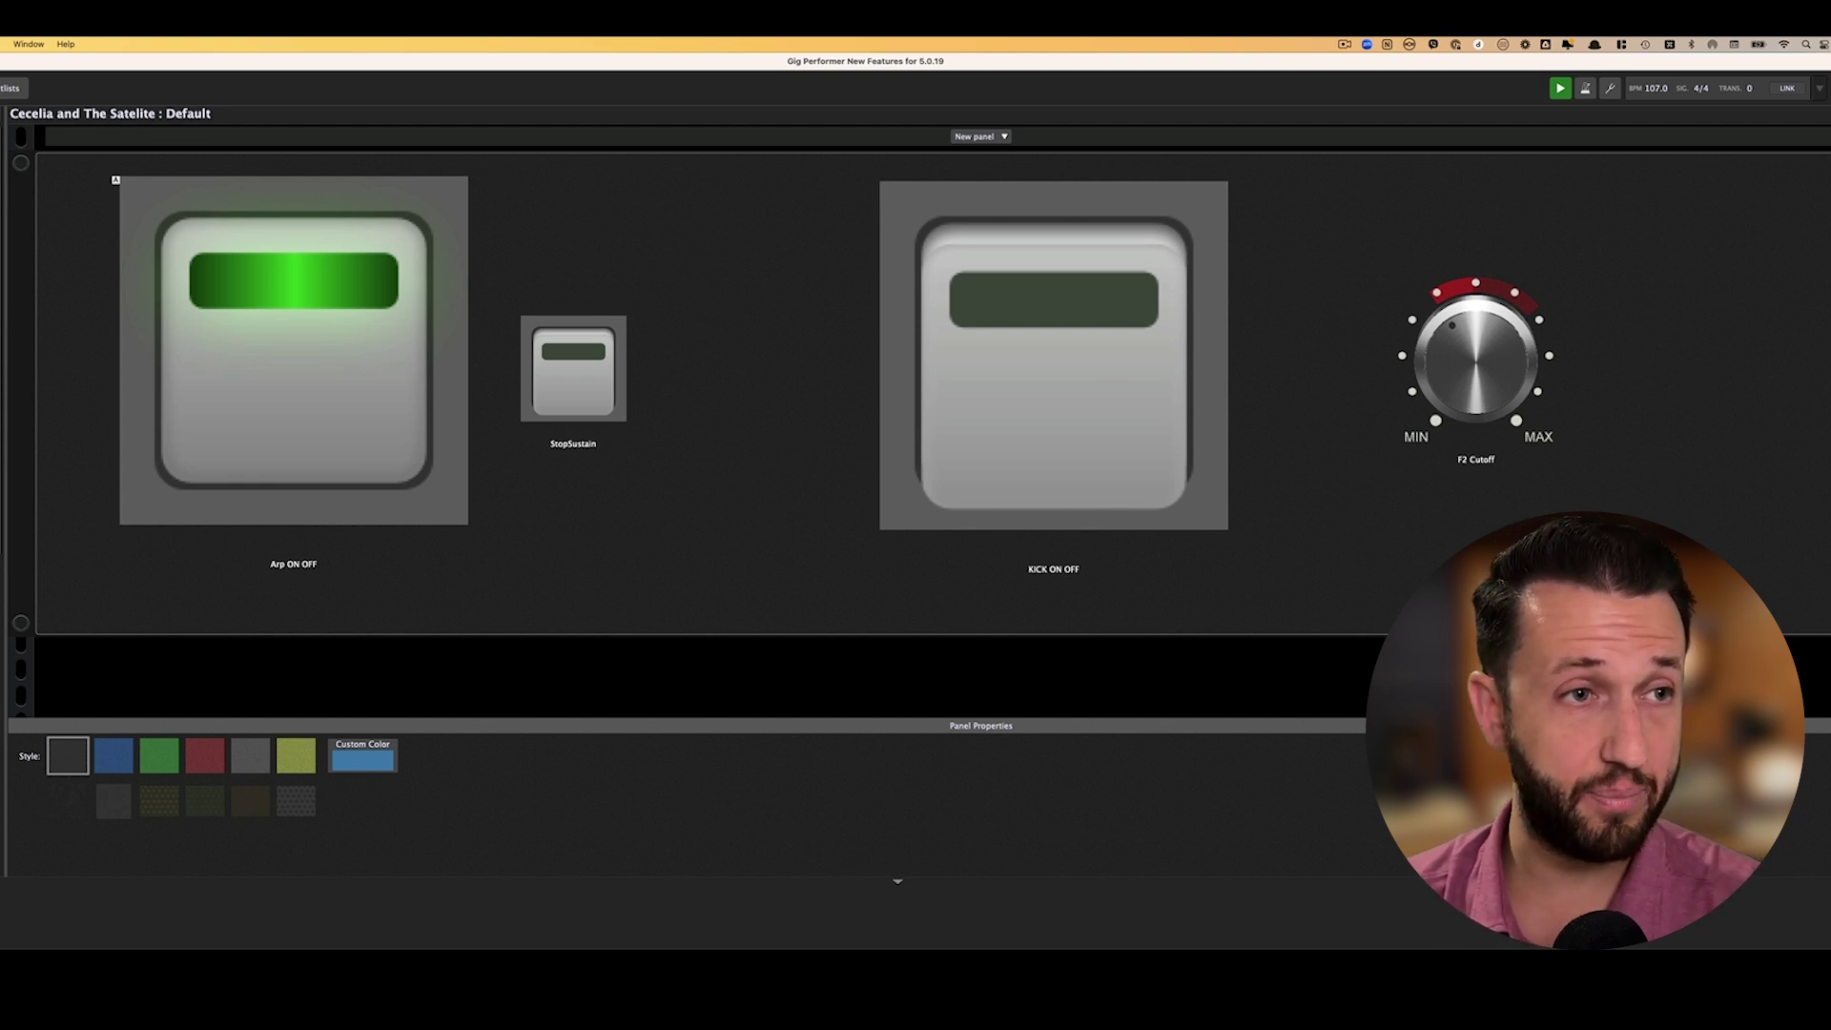
- Exit edit mode, open the Global MIDI Monitor, clear its logged messages, and close it
key("super+e")
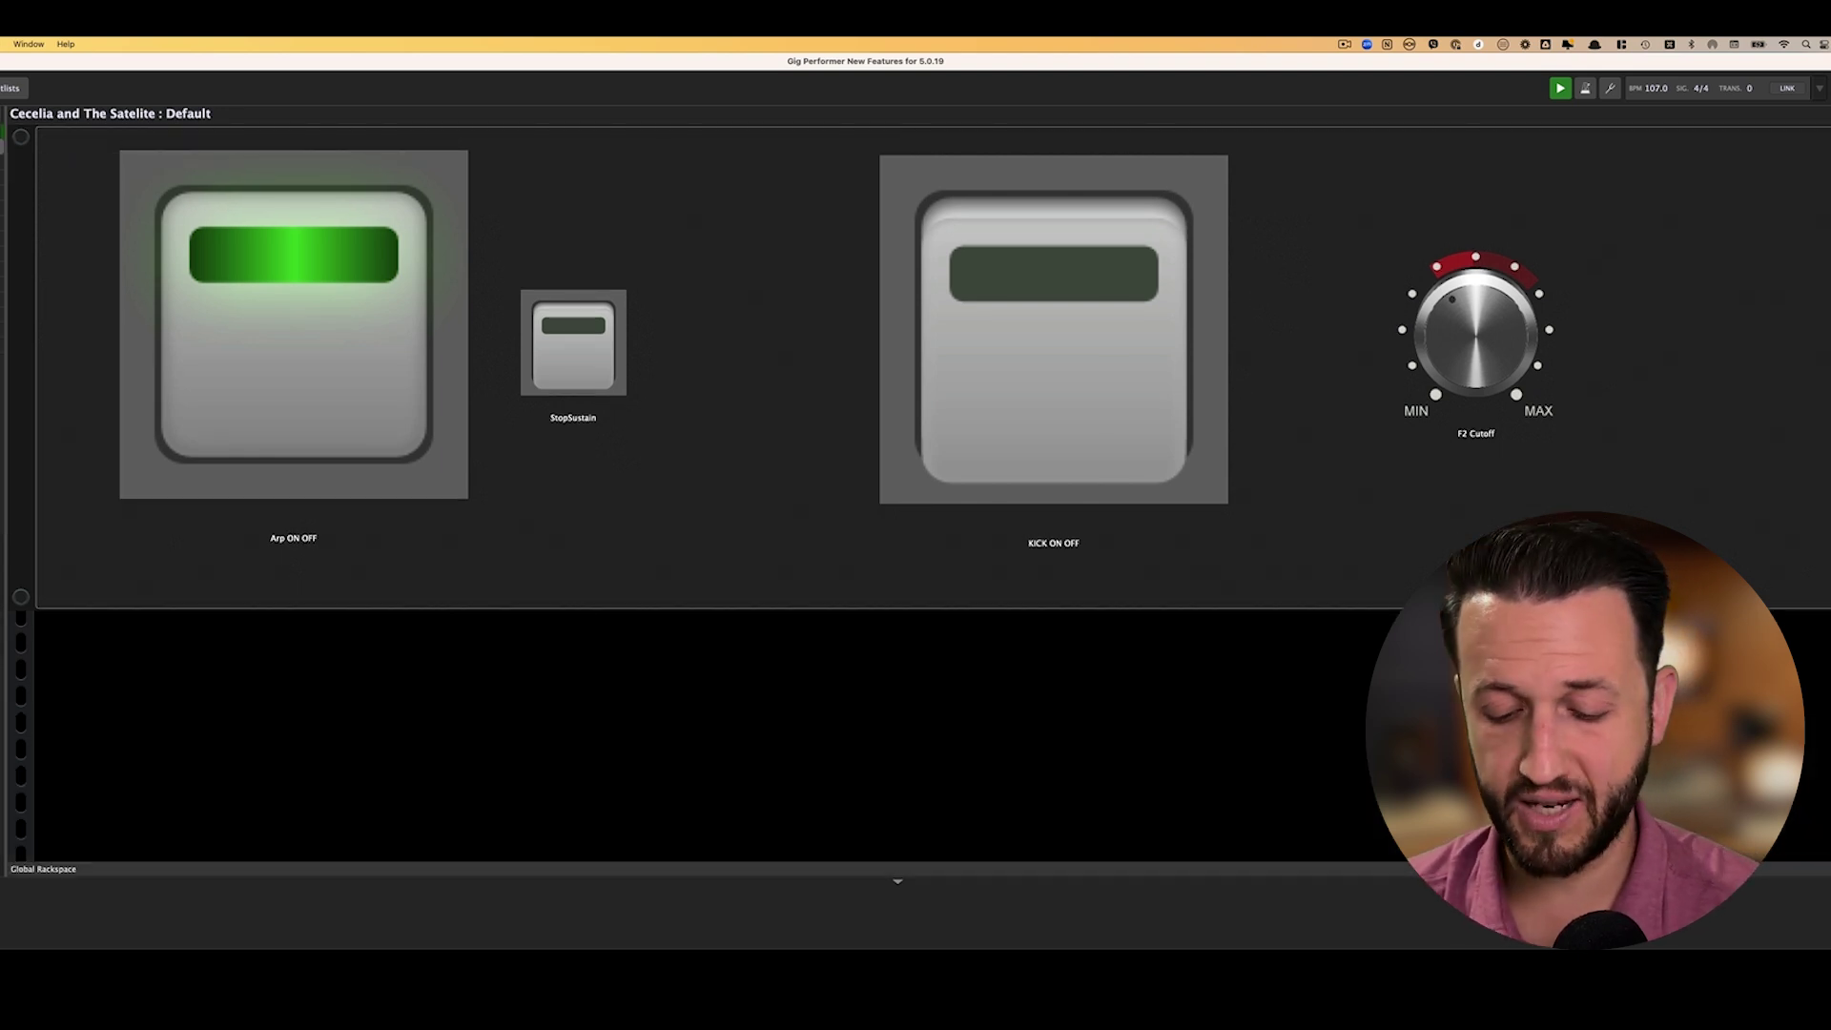
key("super+m")
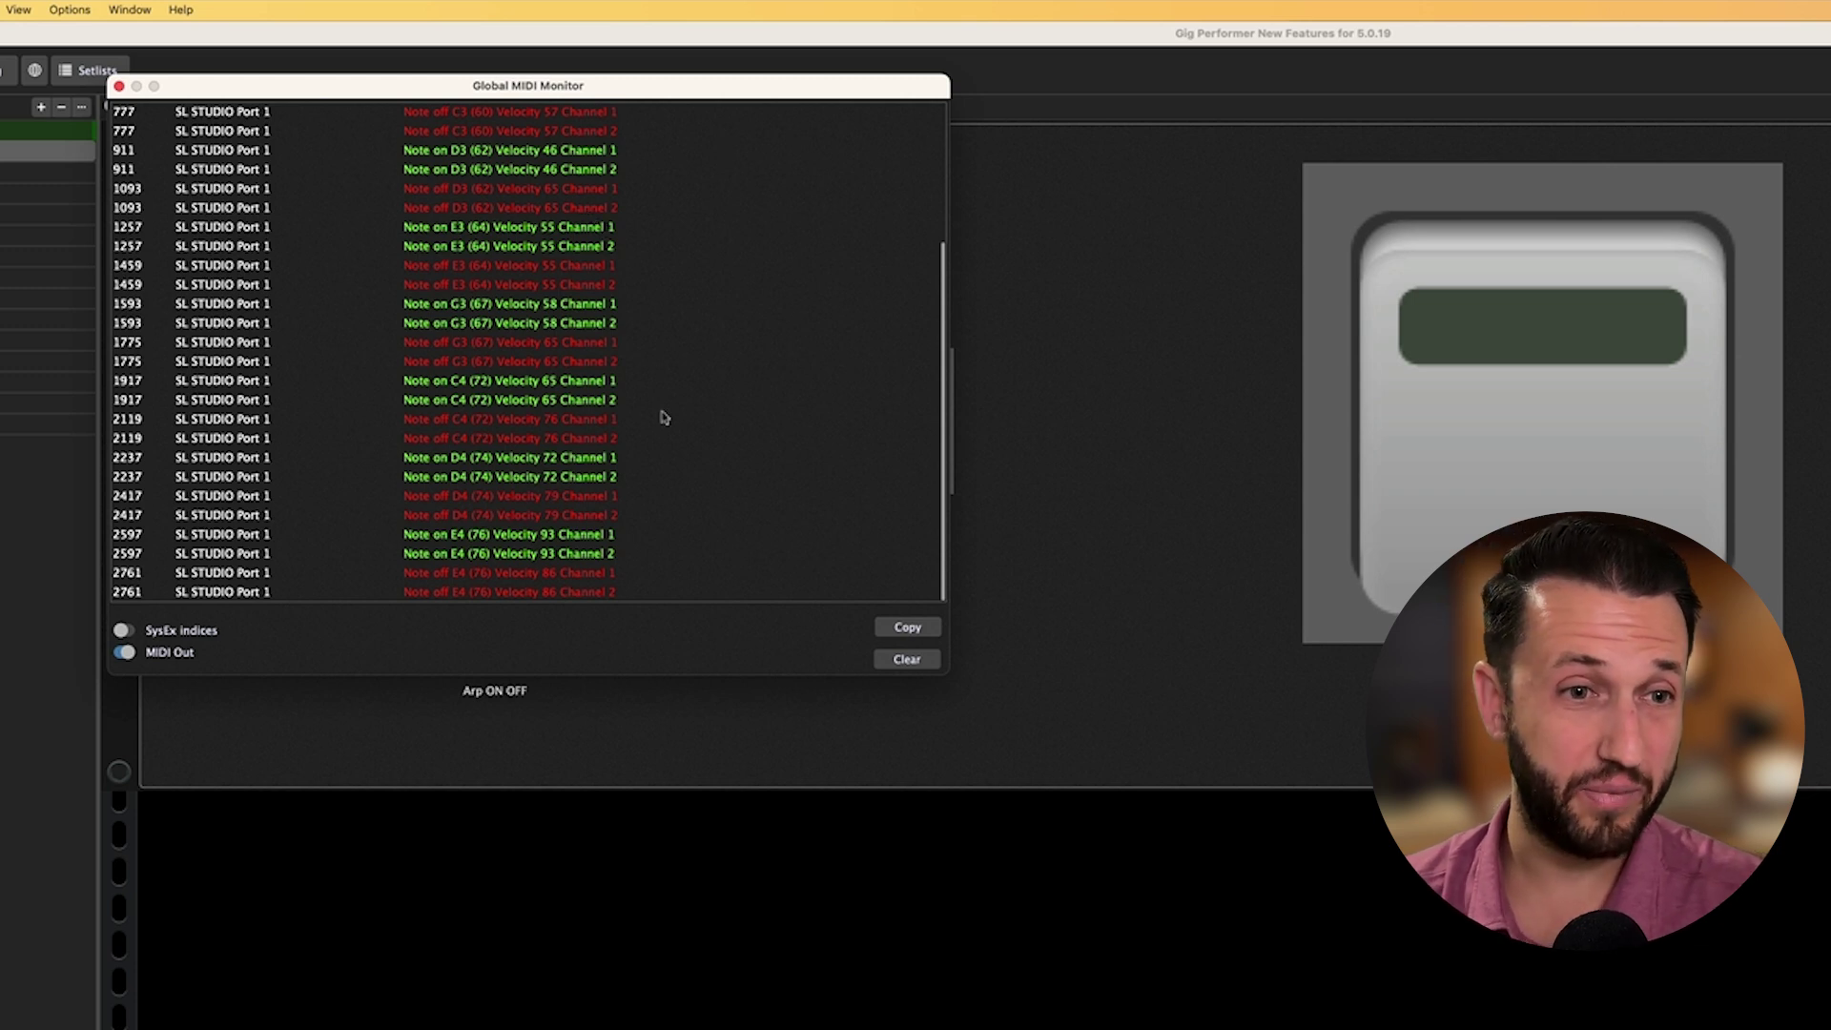
left_click(907, 659)
left_click(119, 86)
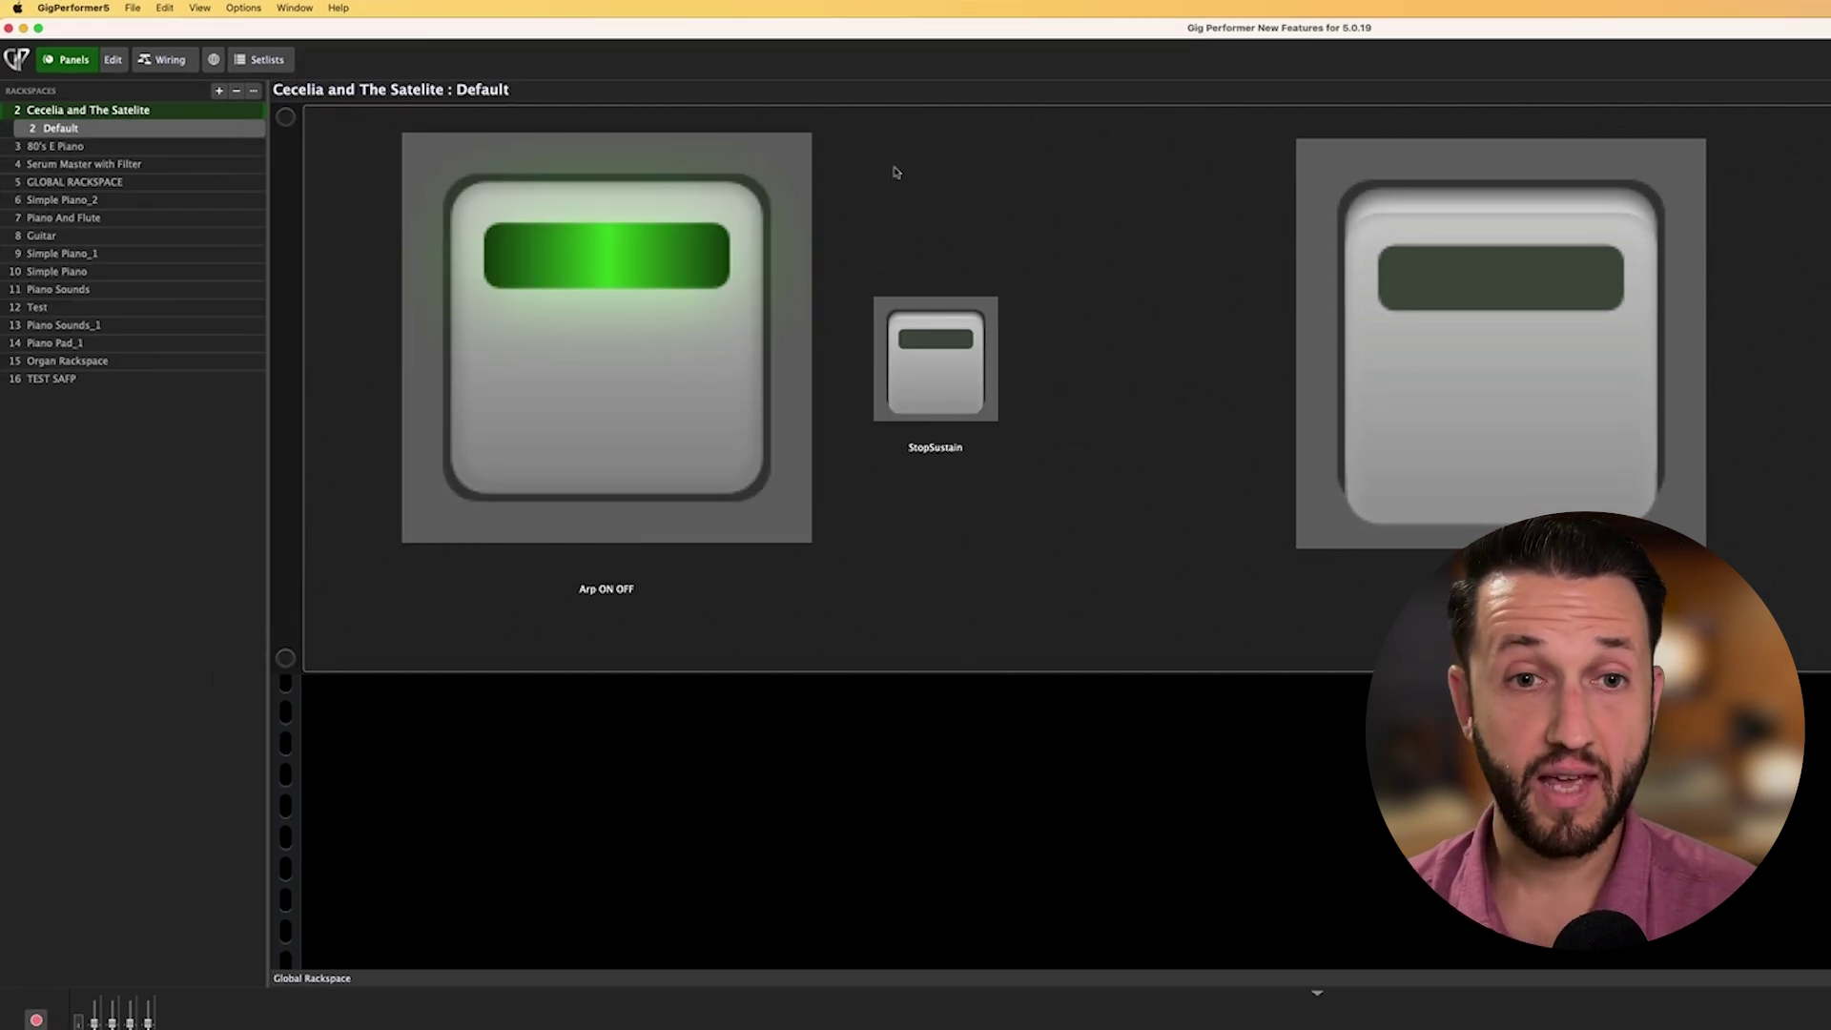
- Open MIDI Monitor Colors from the Options Display page and move the dialog aside
key("super+comma")
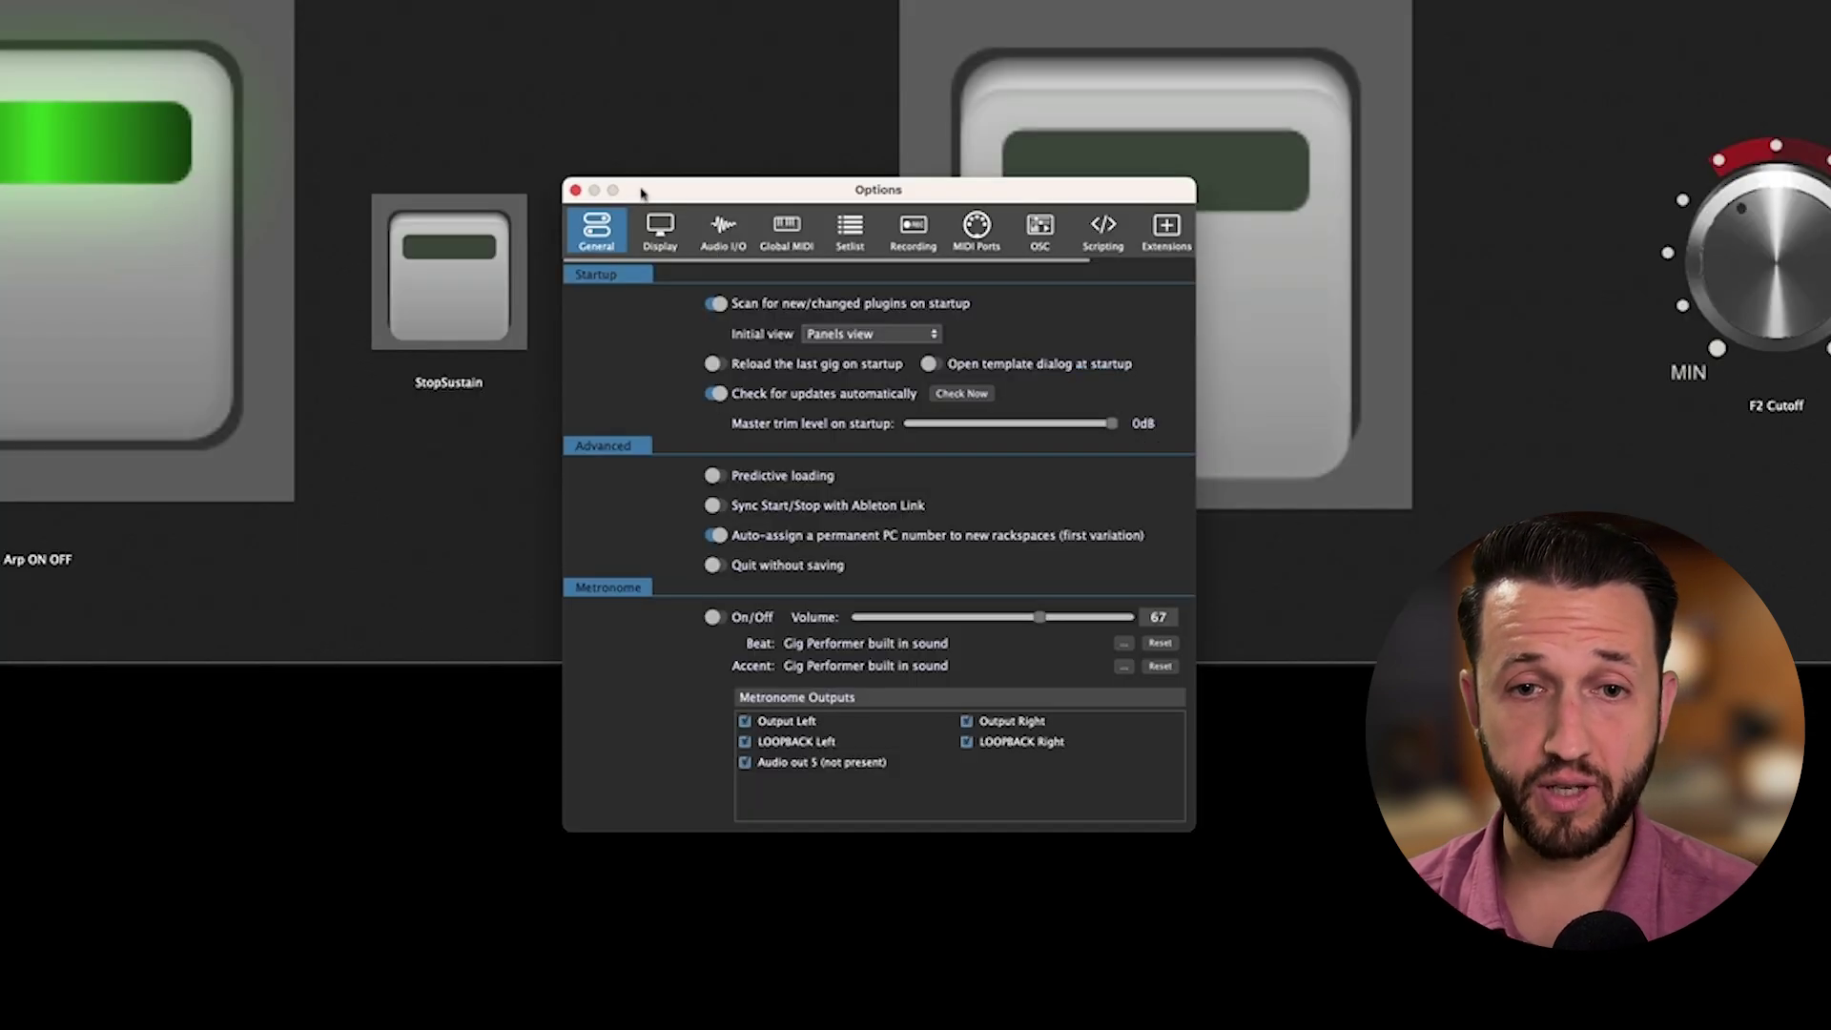
left_click(658, 229)
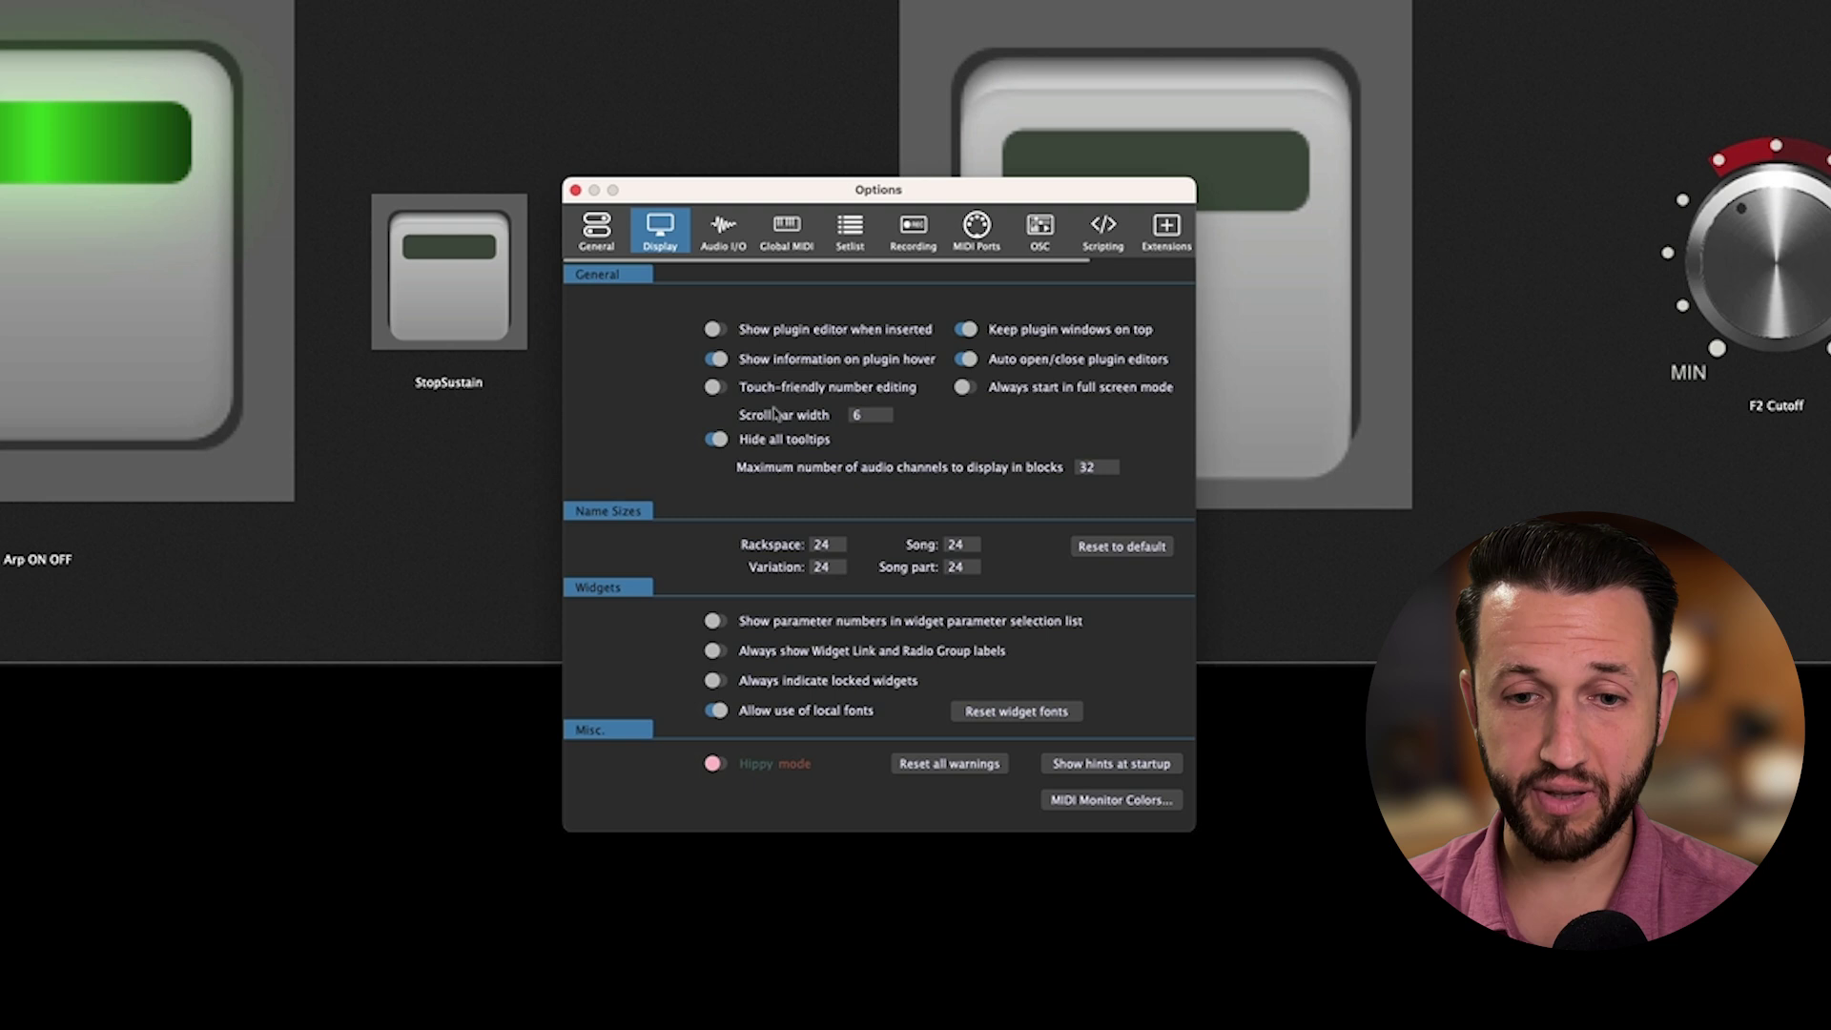
left_click(1112, 800)
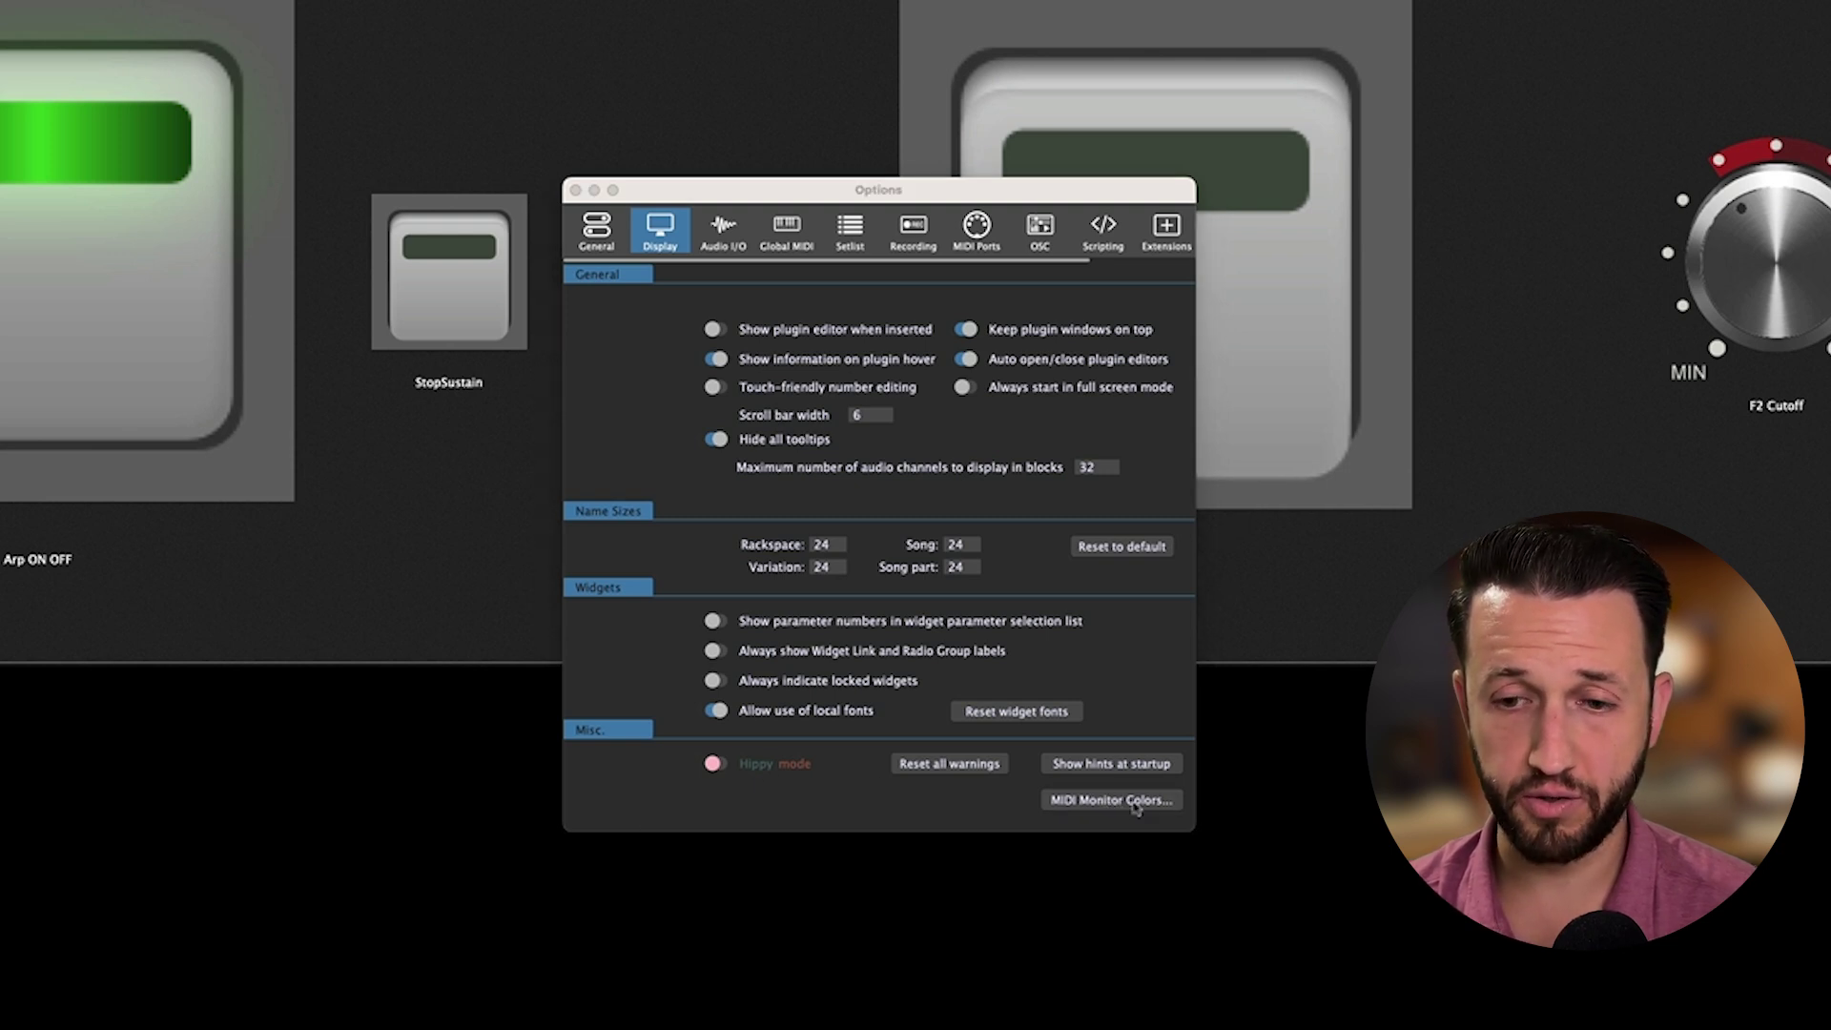
left_click(1132, 808)
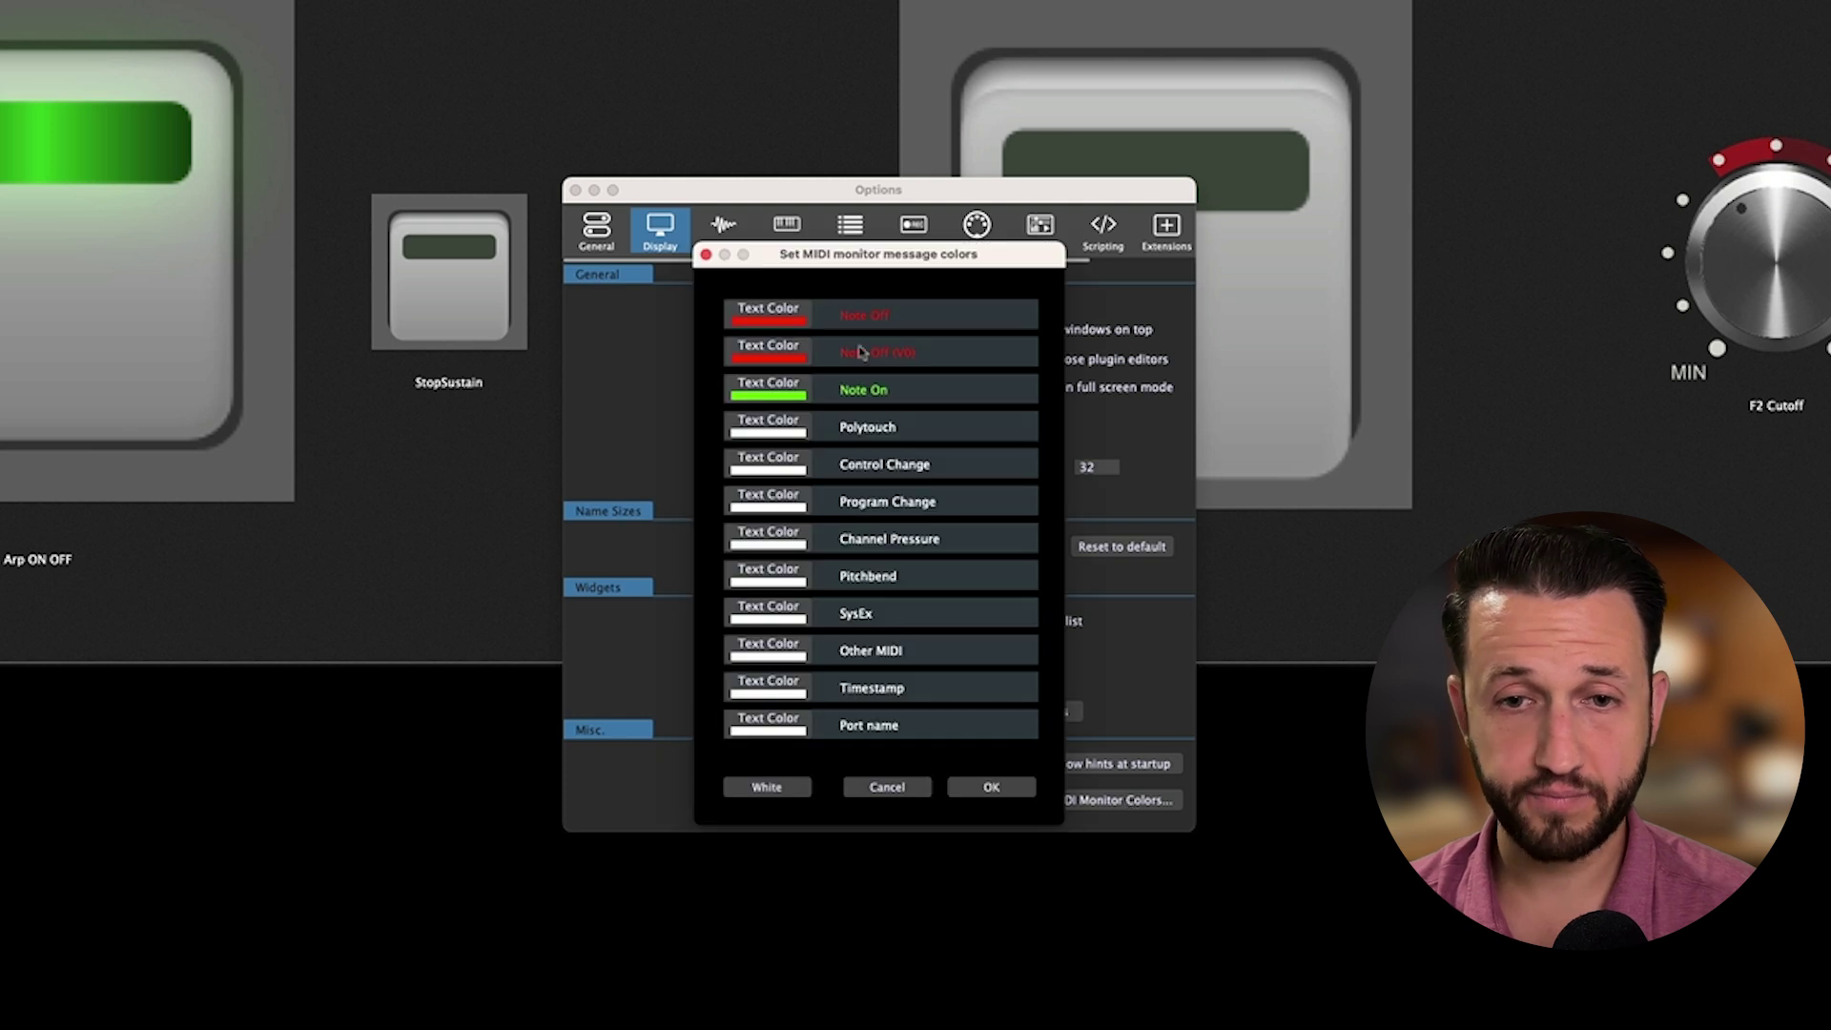
left_click_drag(859, 255, 553, 44)
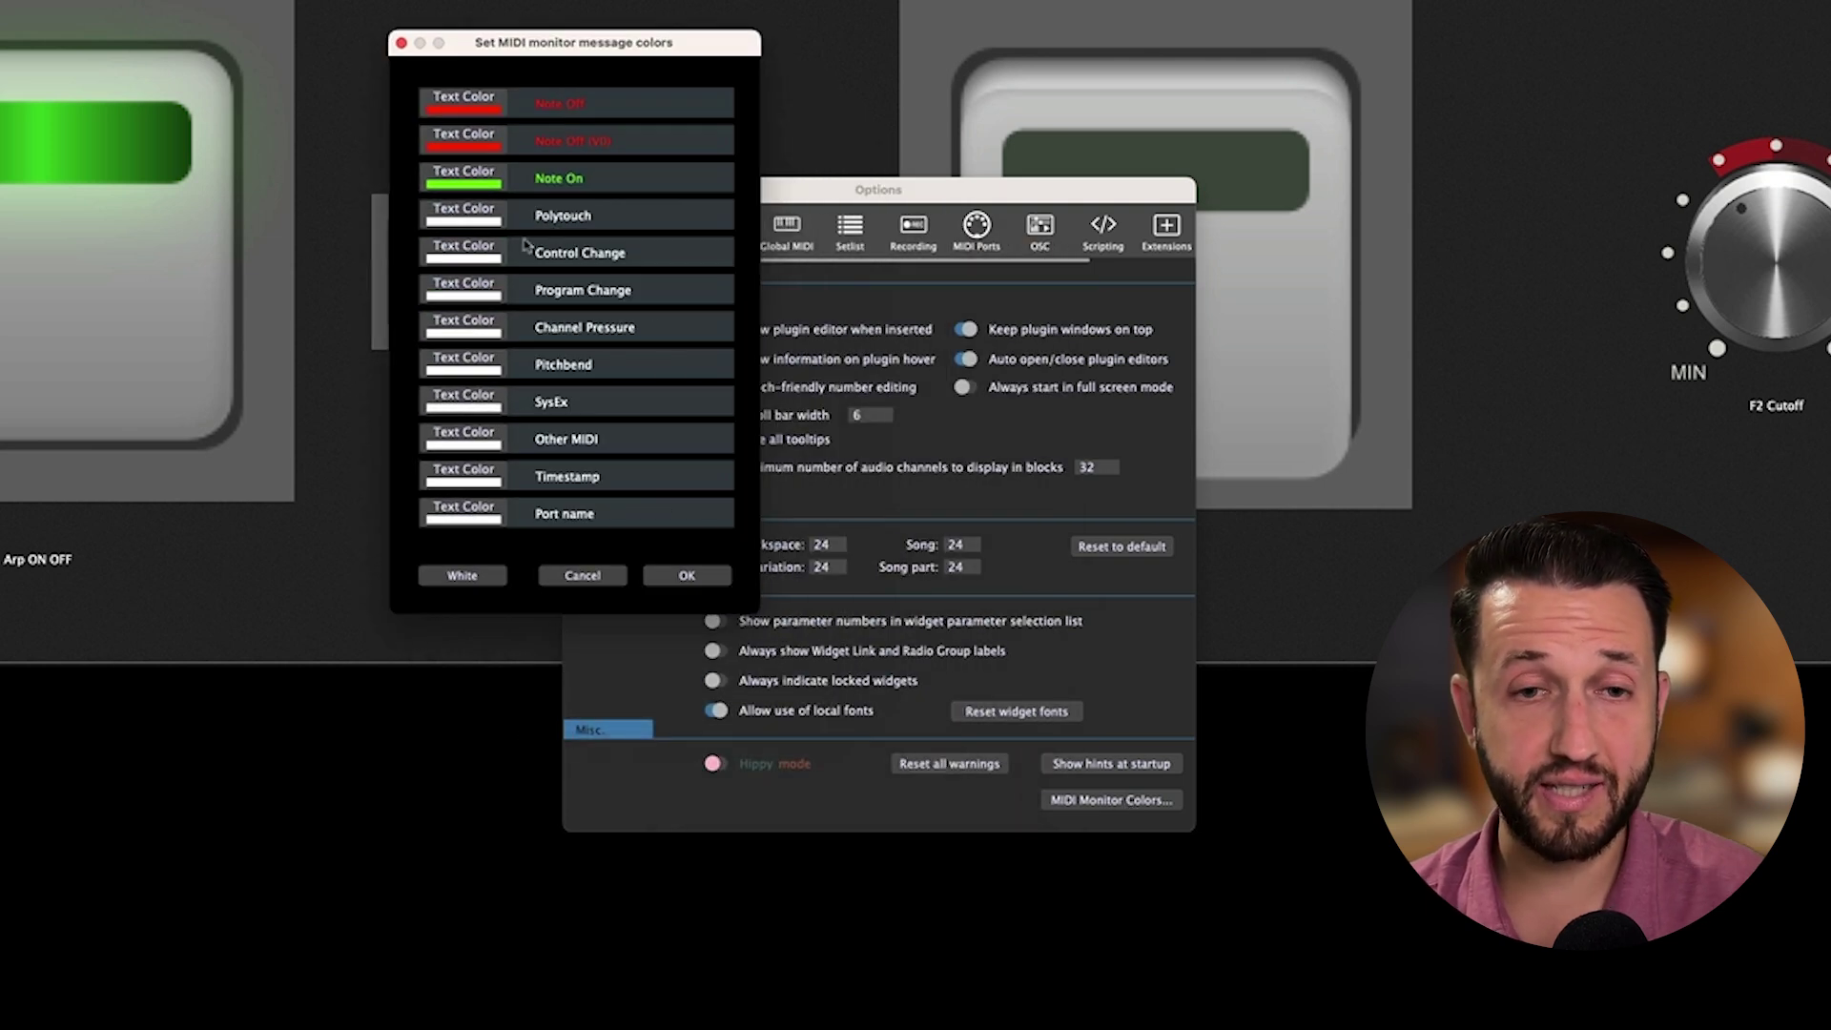